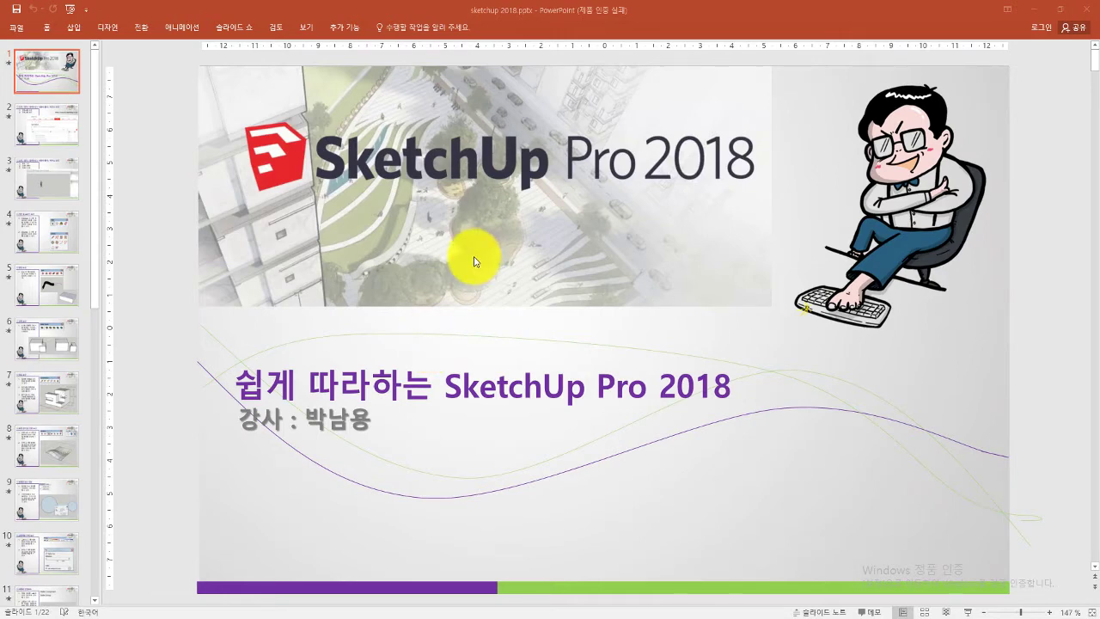
# Display slide 2, showing the MySketchUp web address and download page.
pyautogui.click(65, 138)
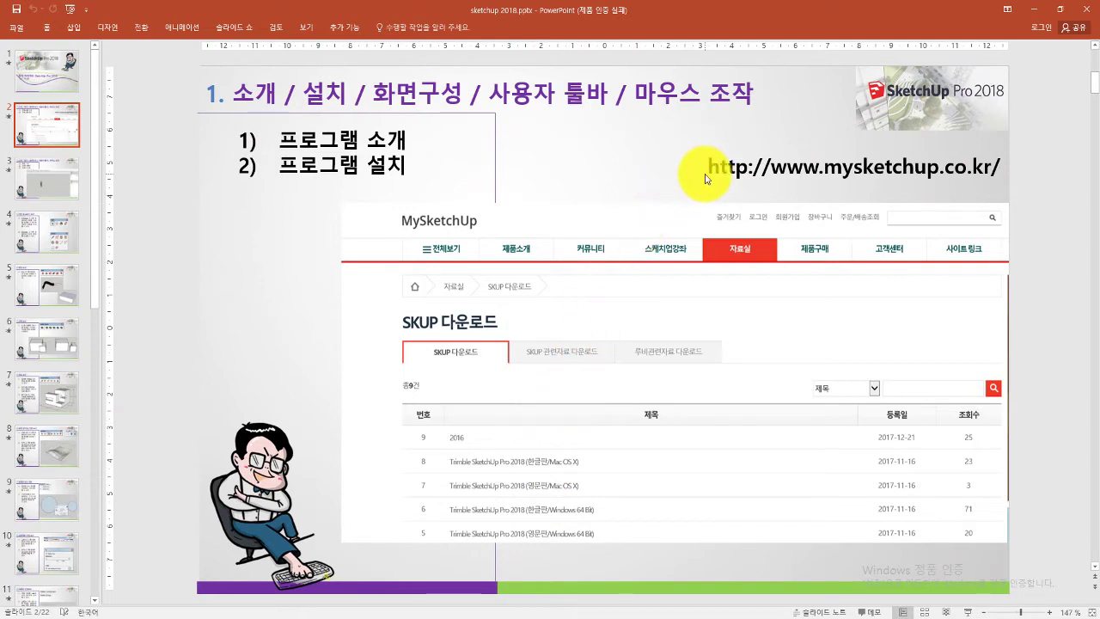
pyautogui.moveTo(709, 166); pyautogui.dragTo(907, 170)
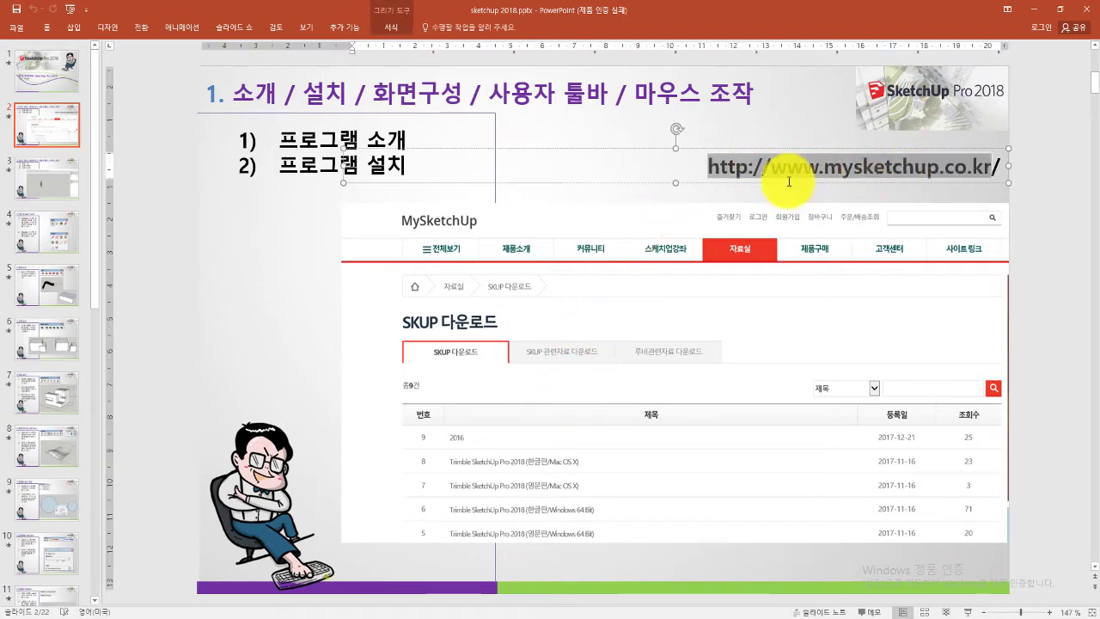
pyautogui.click(729, 170)
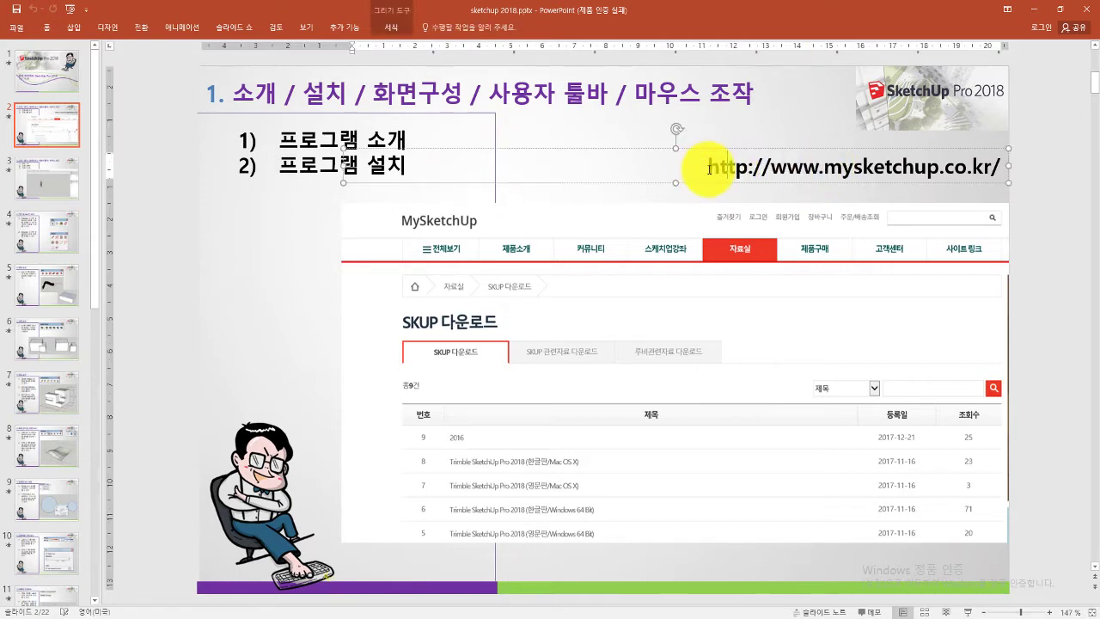
pyautogui.doubleClick(791, 168)
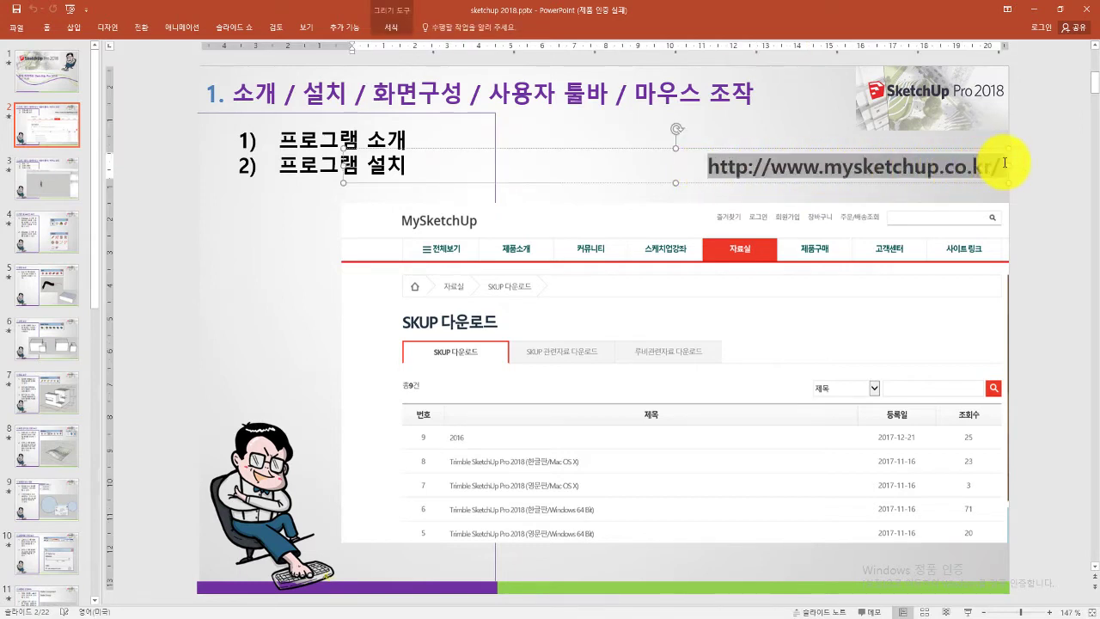
pyautogui.rightClick(868, 171)
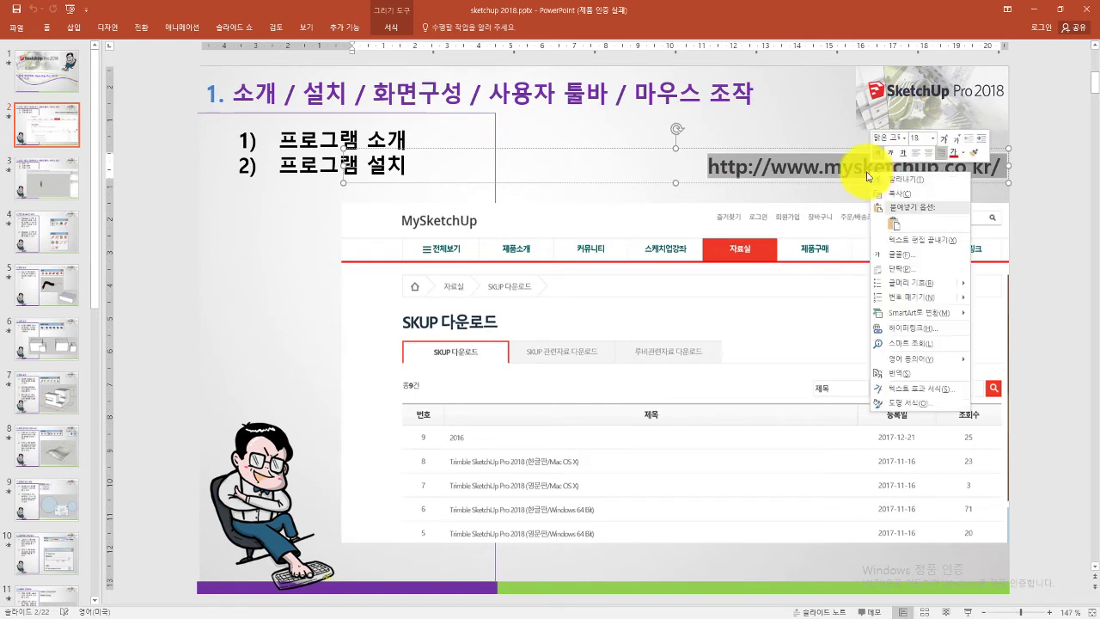
pyautogui.click(870, 213)
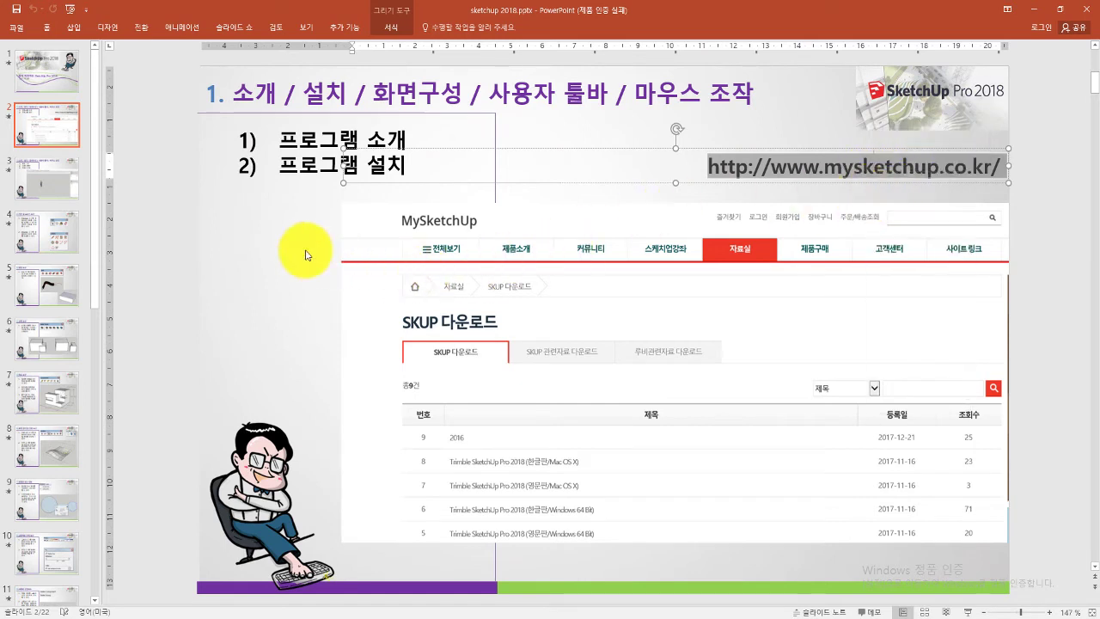
pyautogui.click(243, 603)
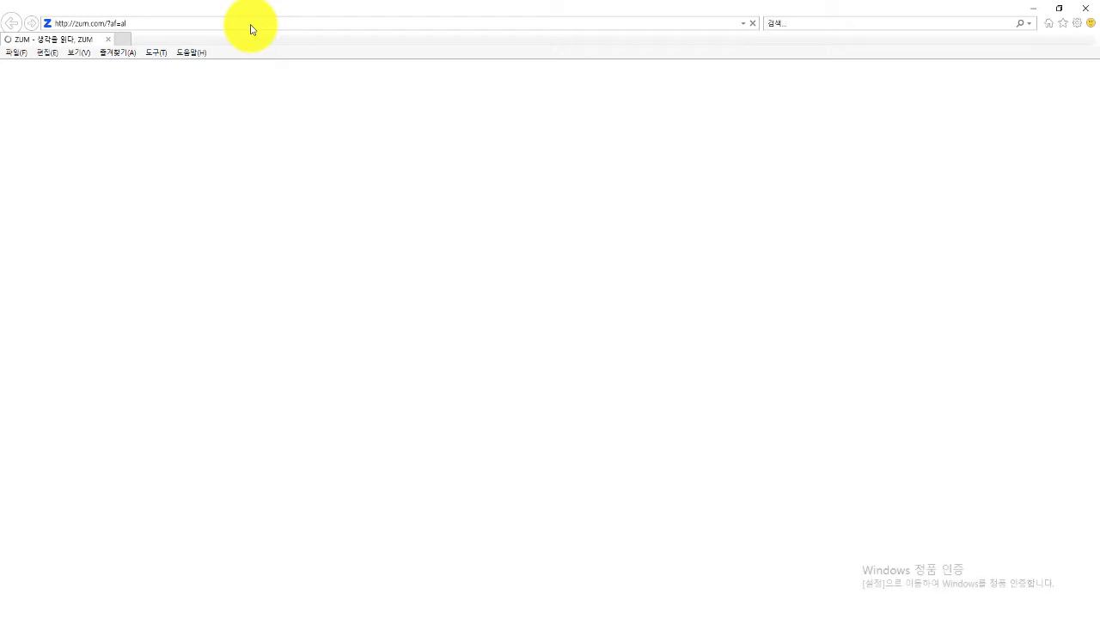
pyautogui.click(251, 26)
pyautogui.hotkey('ctrl', 'v')
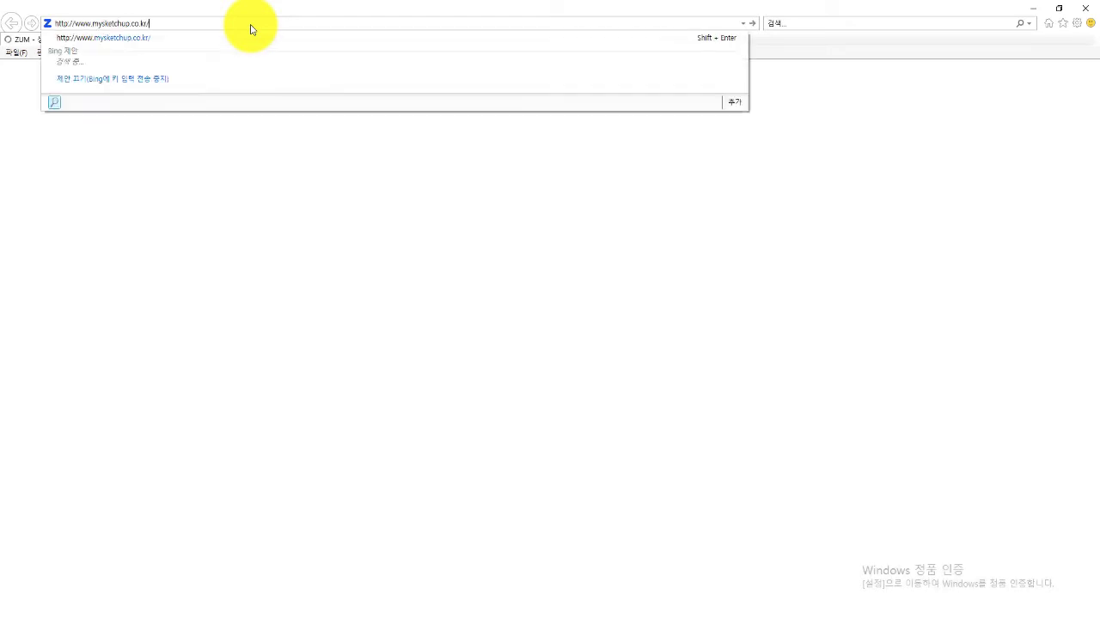
pyautogui.press('Return')
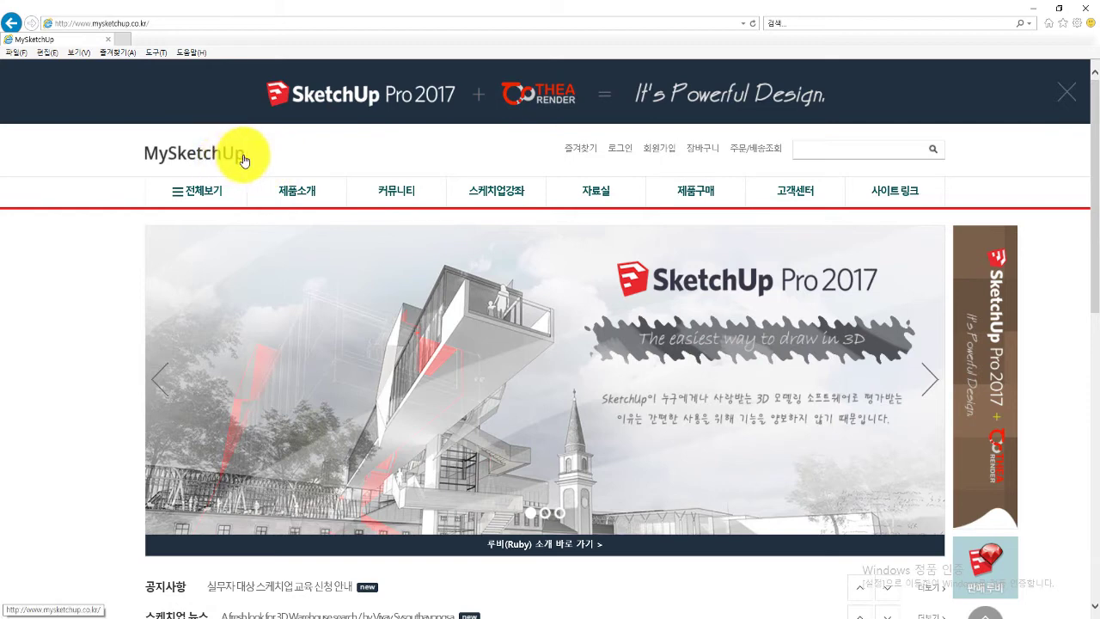
pyautogui.moveTo(297, 191)
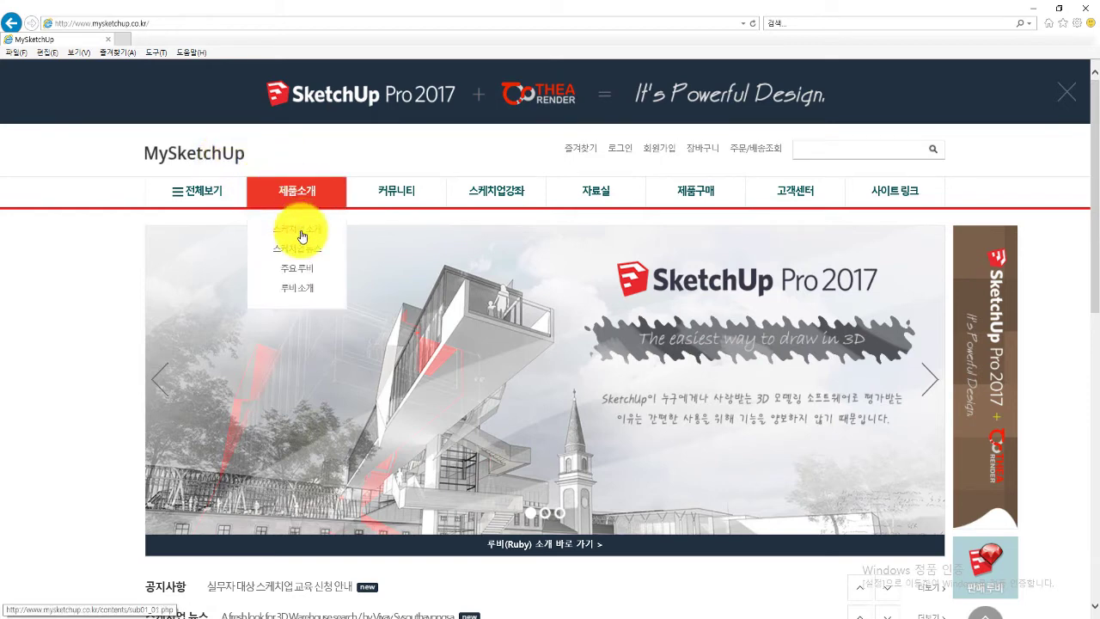
pyautogui.click(301, 236)
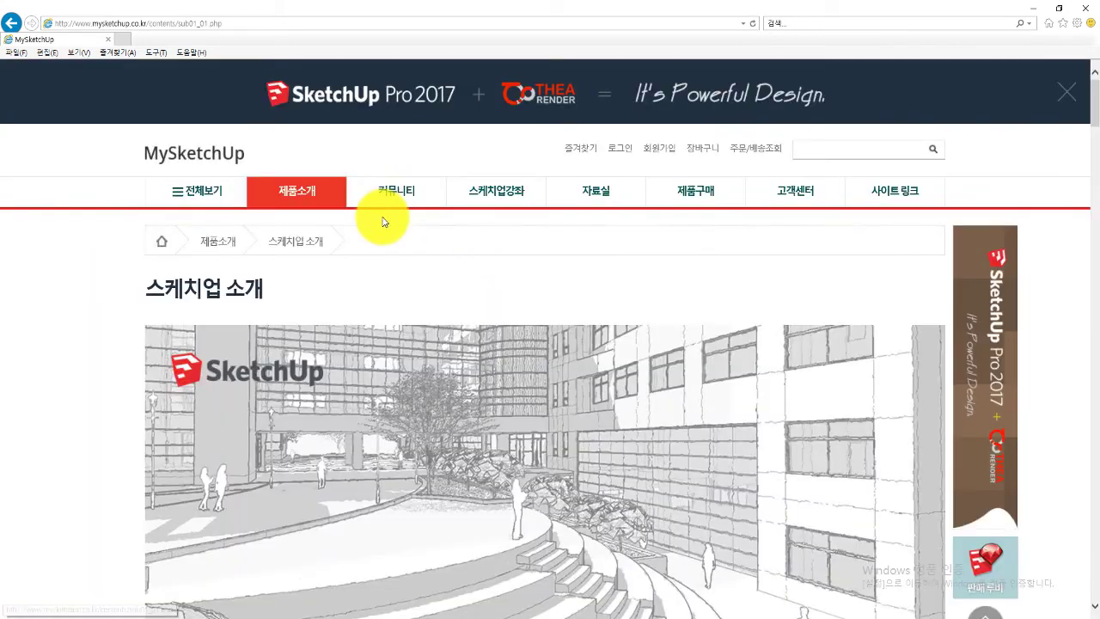
# Scroll to section 3 and briefly highlight the sentence about modelling with only 10 tools.
pyautogui.scroll(-3, 364, 214)
pyautogui.scroll(-2, 363, 214)
pyautogui.scroll(-1, 363, 215)
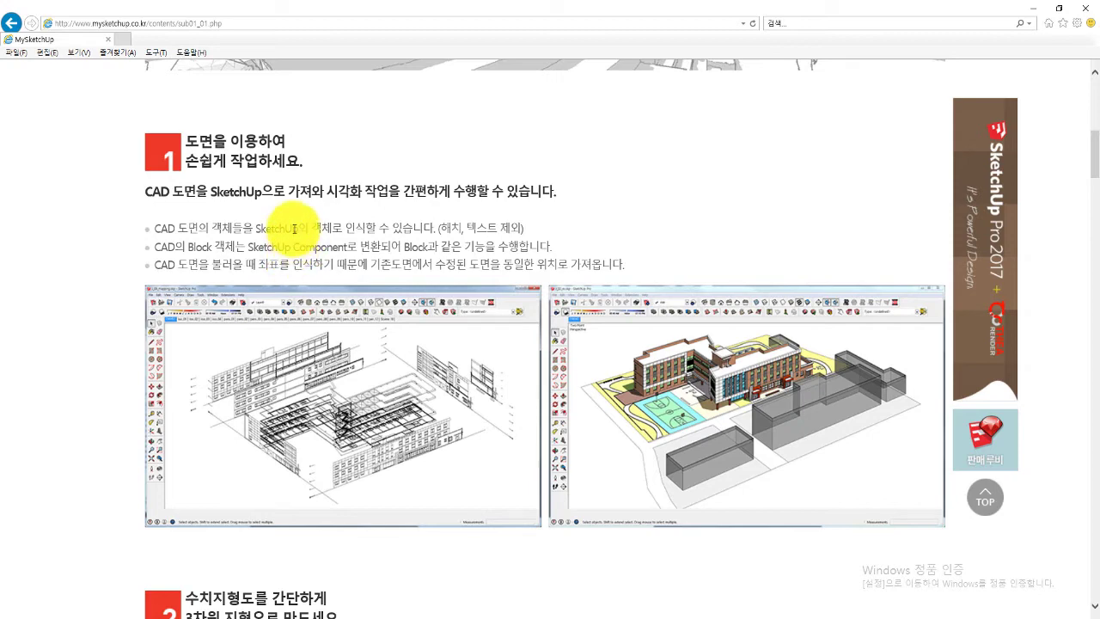
pyautogui.scroll(-5, 296, 230)
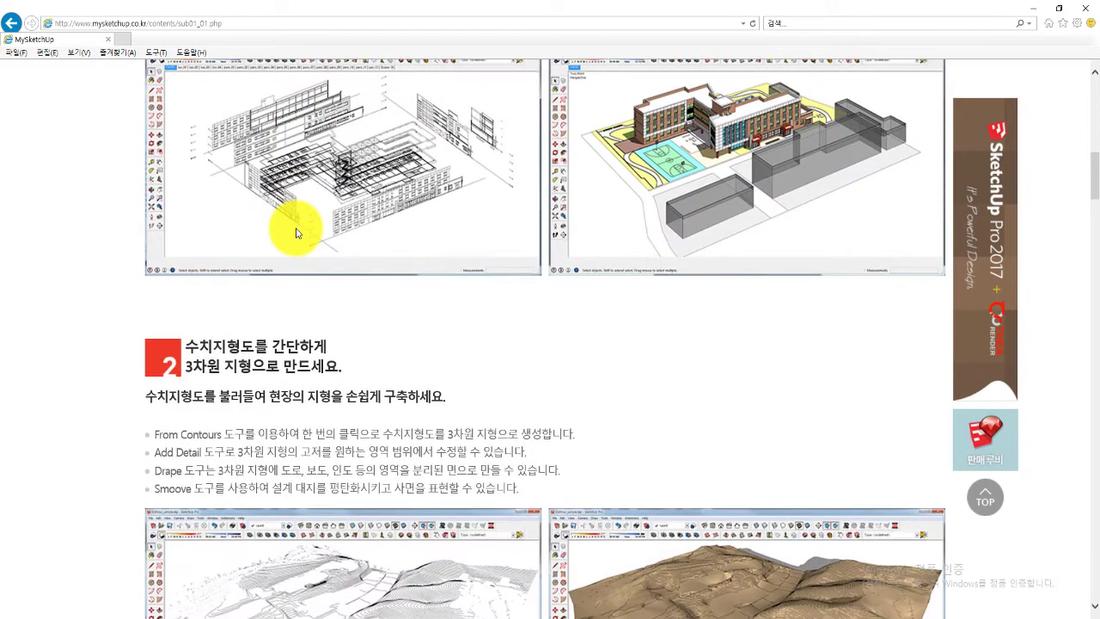
pyautogui.scroll(-1, 295, 230)
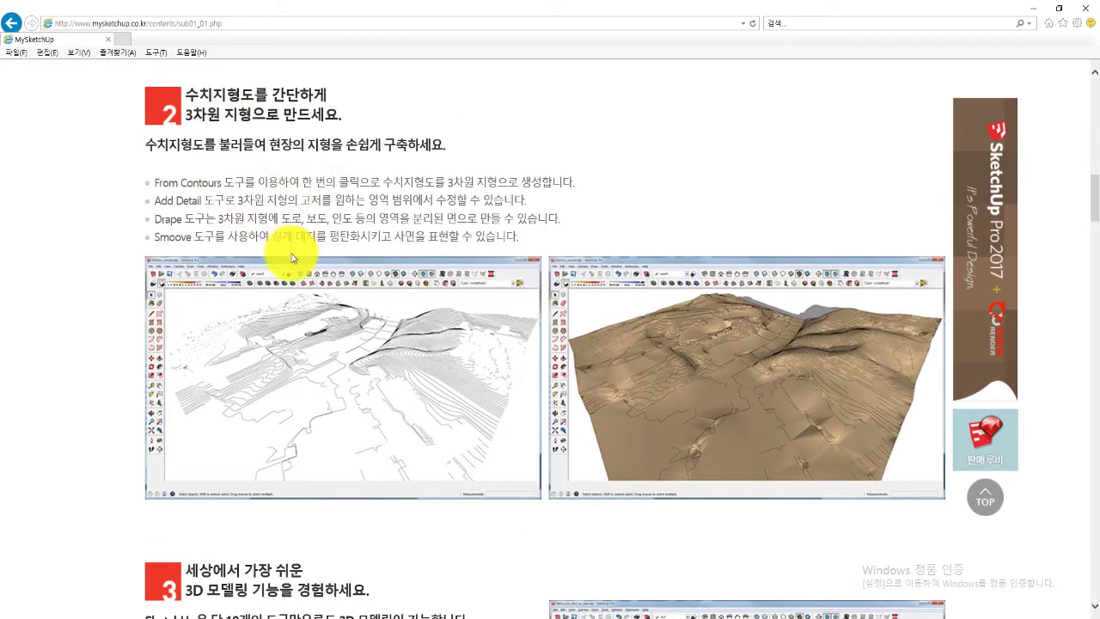
pyautogui.scroll(-2, 316, 271)
pyautogui.scroll(-2, 316, 270)
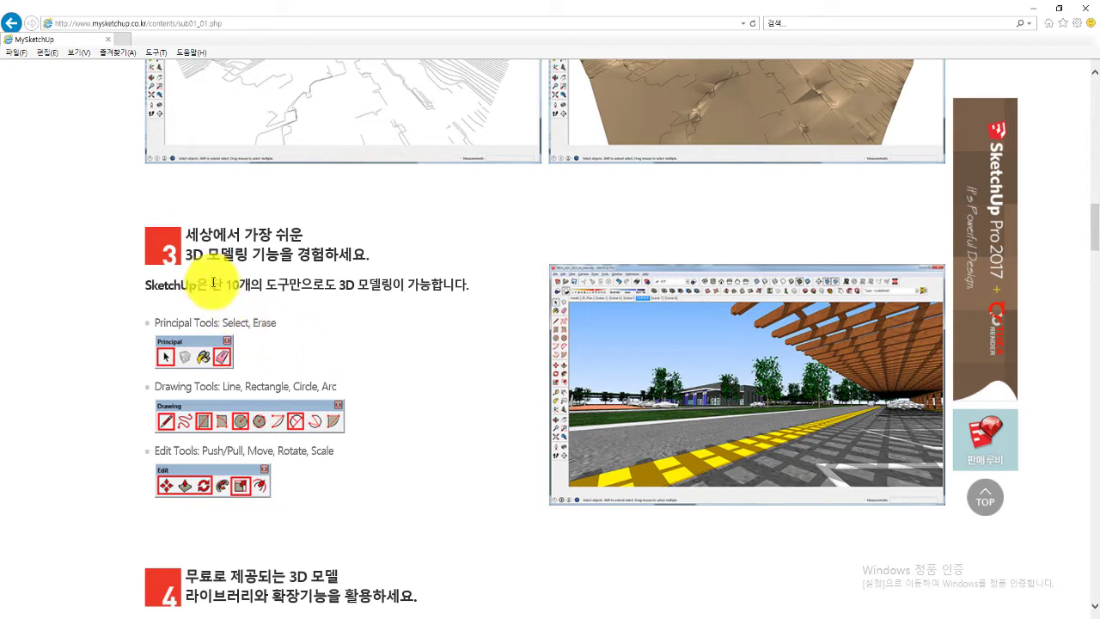
pyautogui.moveTo(229, 284); pyautogui.dragTo(449, 299)
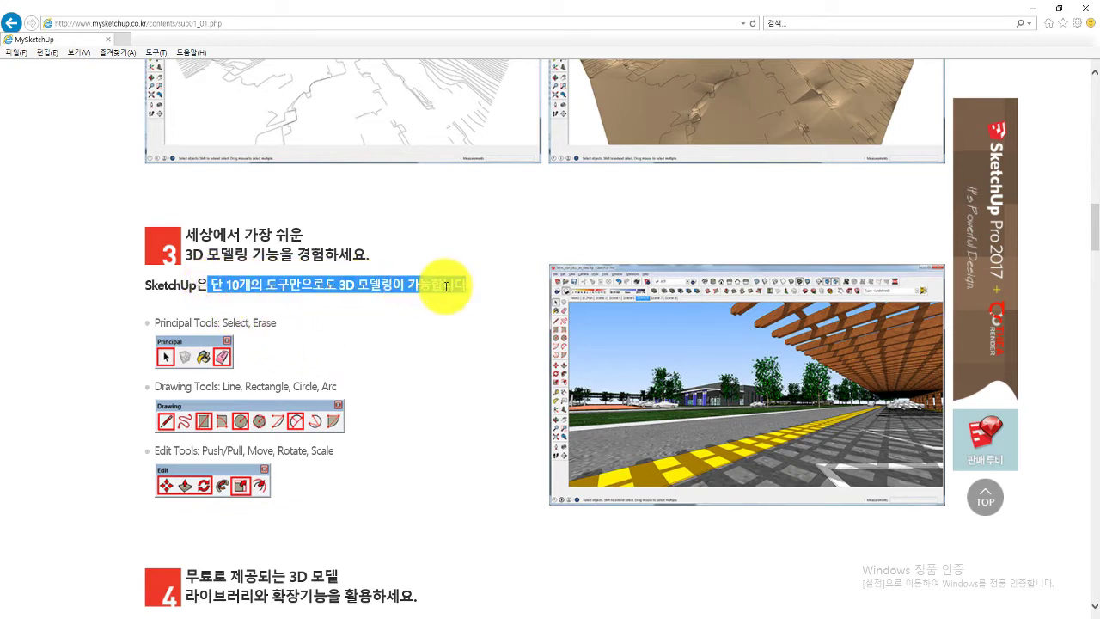
pyautogui.click(395, 345)
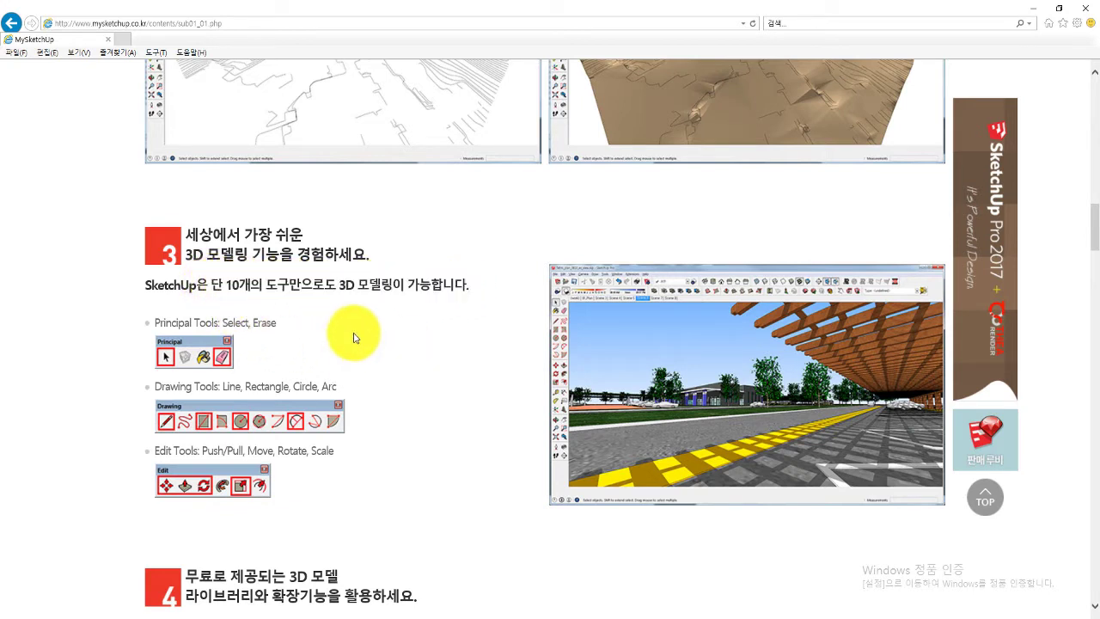
# Scroll to section 4 and briefly highlight the words '3D Warehouse'.
pyautogui.scroll(-2, 385, 335)
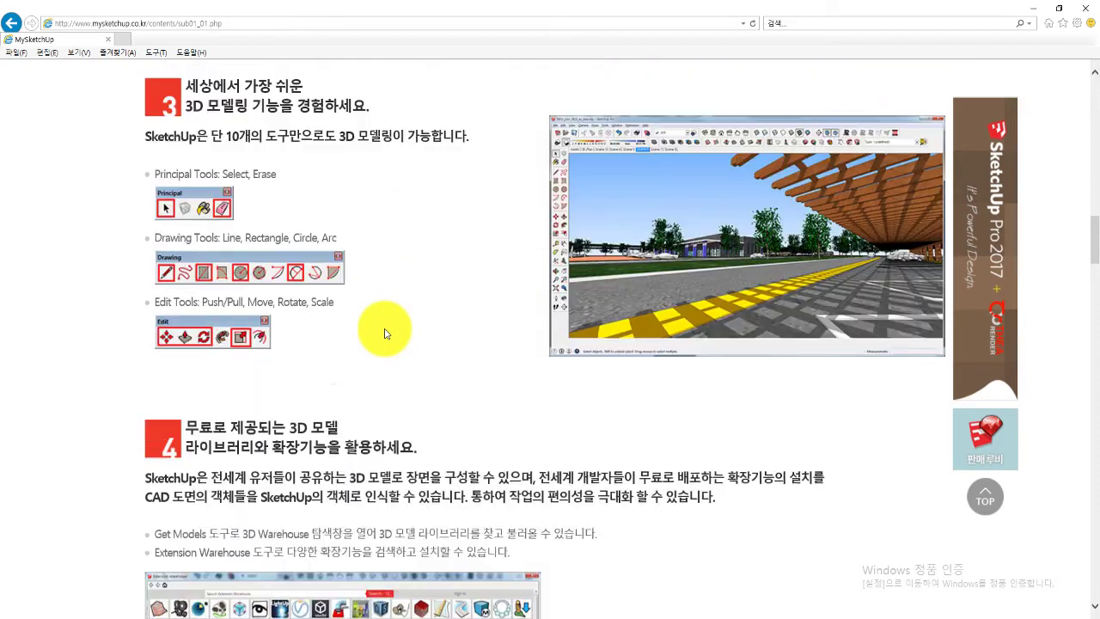
pyautogui.scroll(-1, 383, 329)
pyautogui.scroll(-1, 389, 325)
pyautogui.scroll(-1, 390, 322)
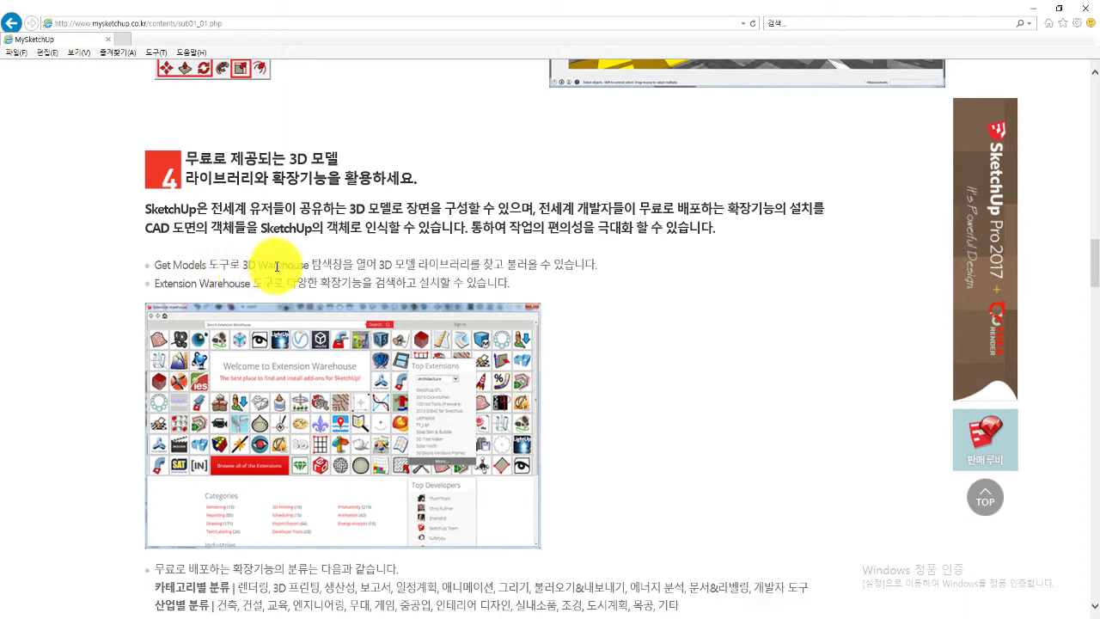
pyautogui.moveTo(243, 265); pyautogui.dragTo(308, 265)
pyautogui.click(486, 276)
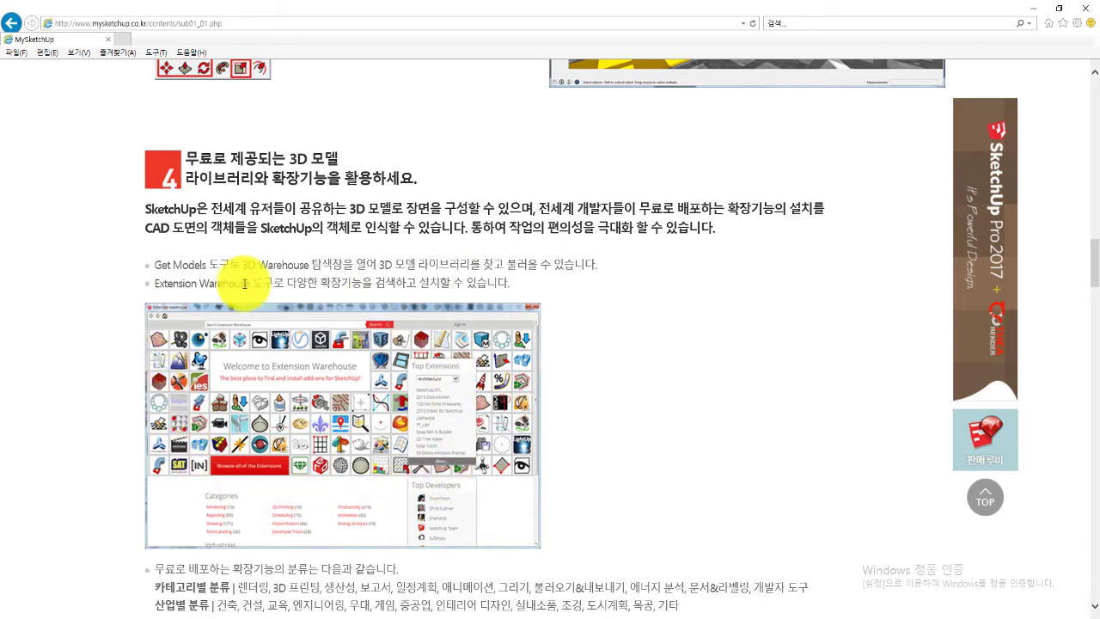
# Scroll further down past the Extension Warehouse screenshots in section 4.
pyautogui.scroll(-2, 462, 280)
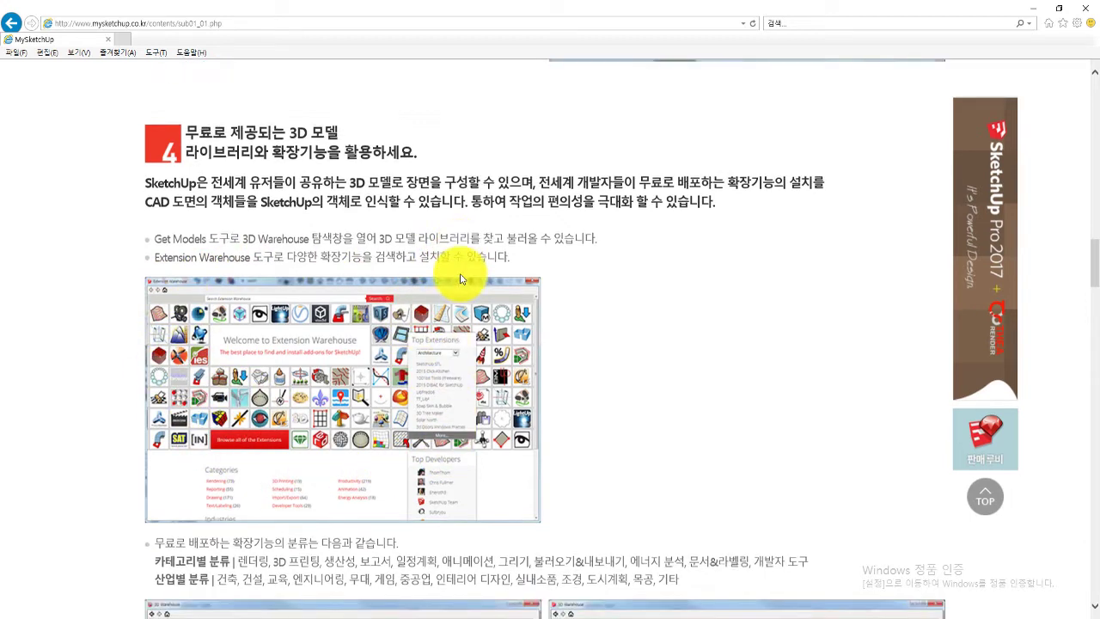
pyautogui.scroll(1, 455, 277)
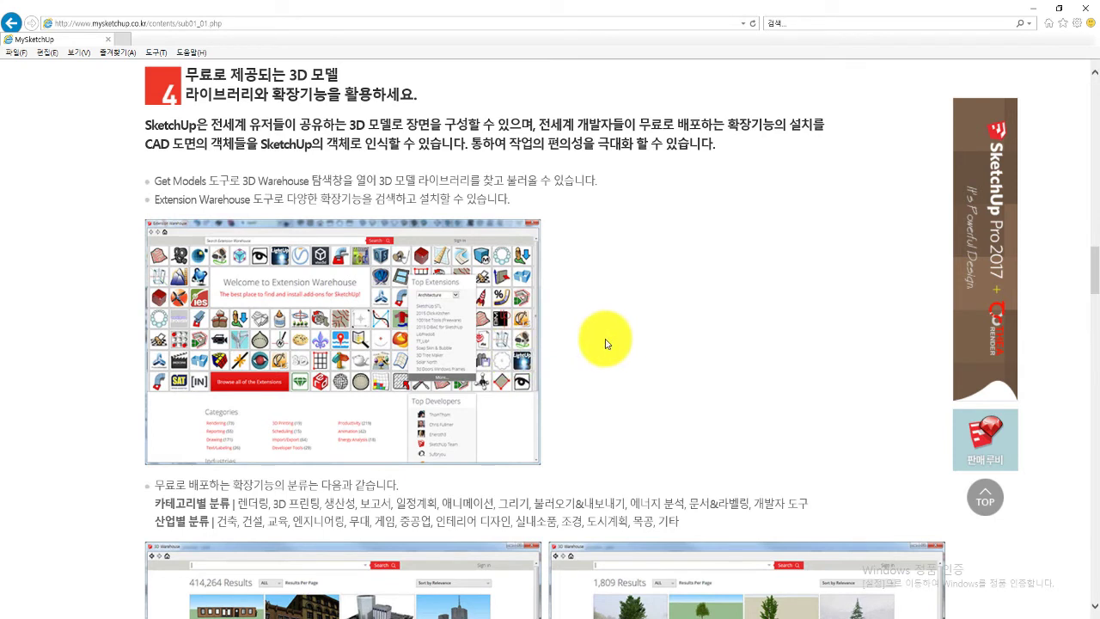
pyautogui.scroll(-2, 586, 330)
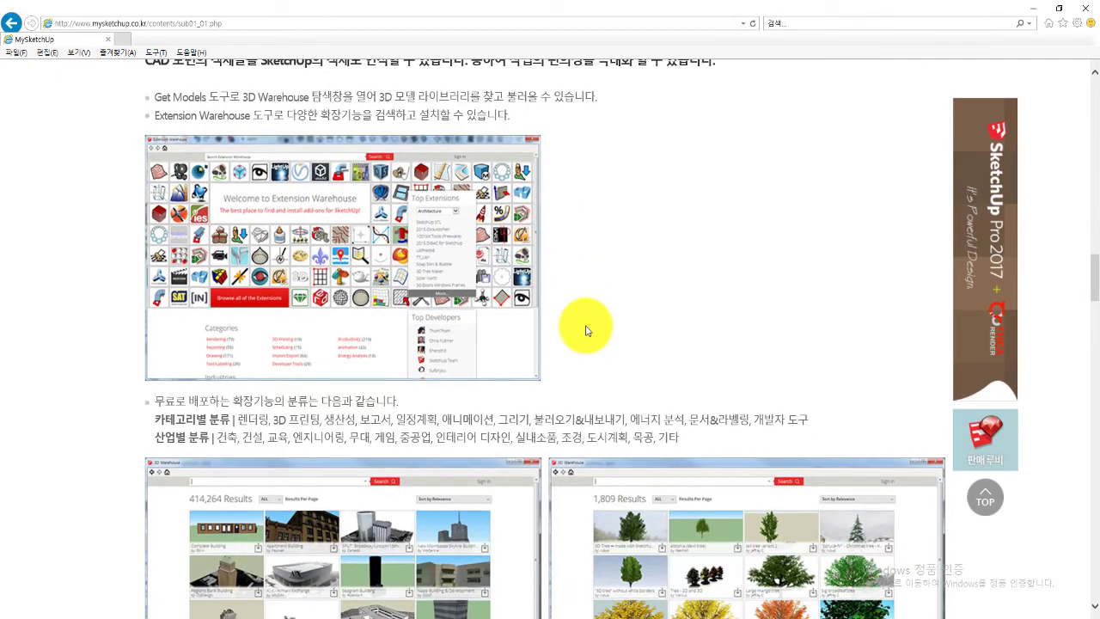
pyautogui.scroll(-2, 550, 344)
pyautogui.scroll(-1, 539, 359)
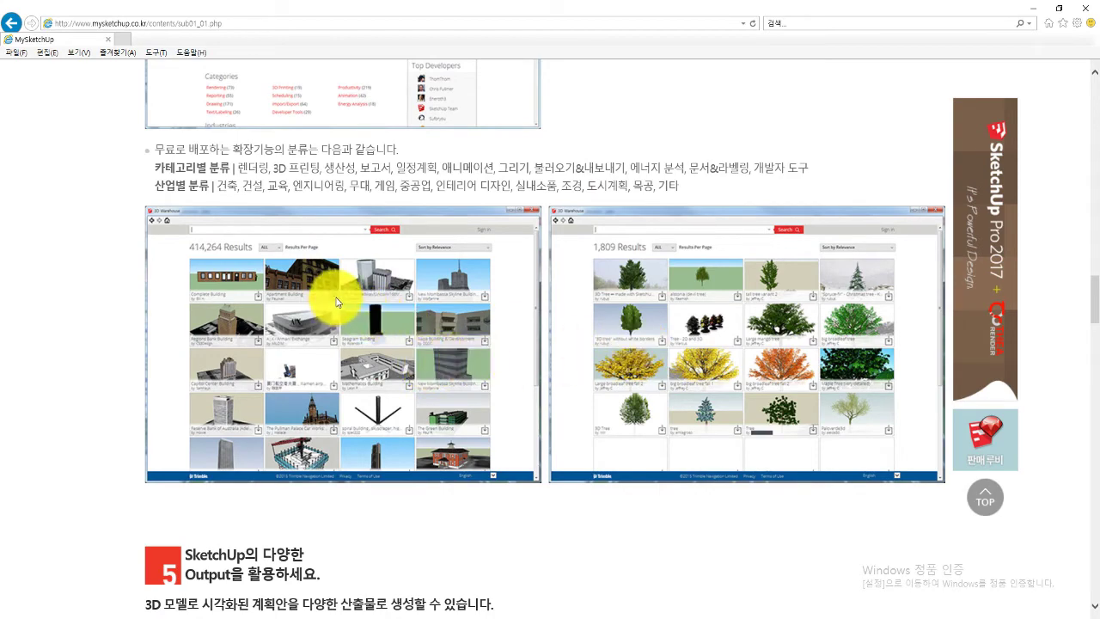
# Scroll to section 5 and highlight the Image and Movie output bullets.
pyautogui.scroll(-2, 336, 301)
pyautogui.scroll(-1, 336, 300)
pyautogui.scroll(-1, 336, 300)
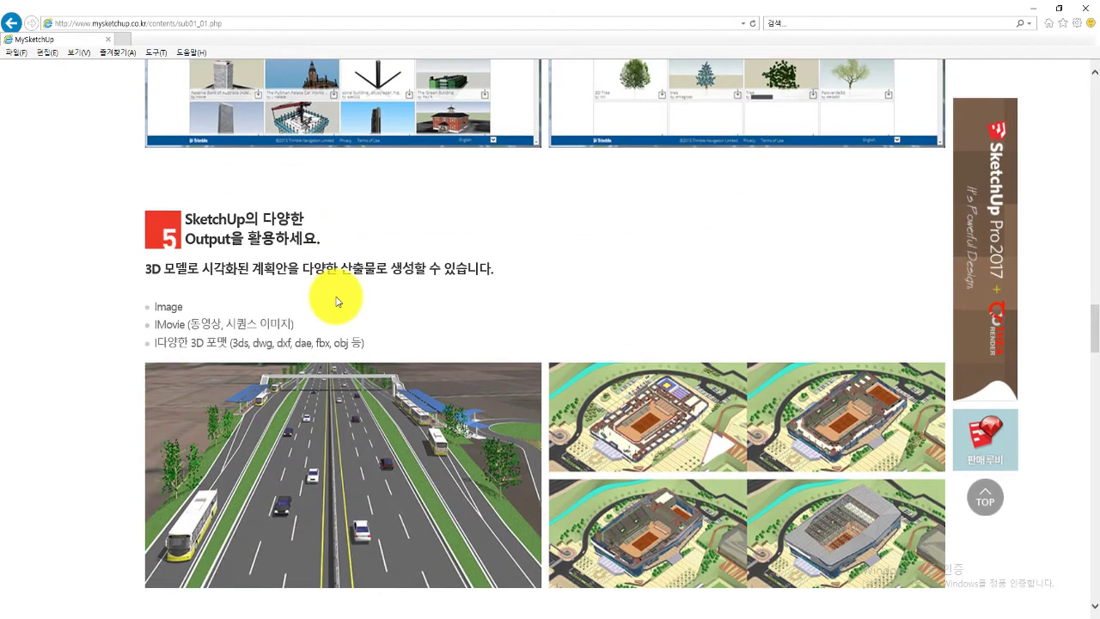
pyautogui.scroll(-1, 336, 301)
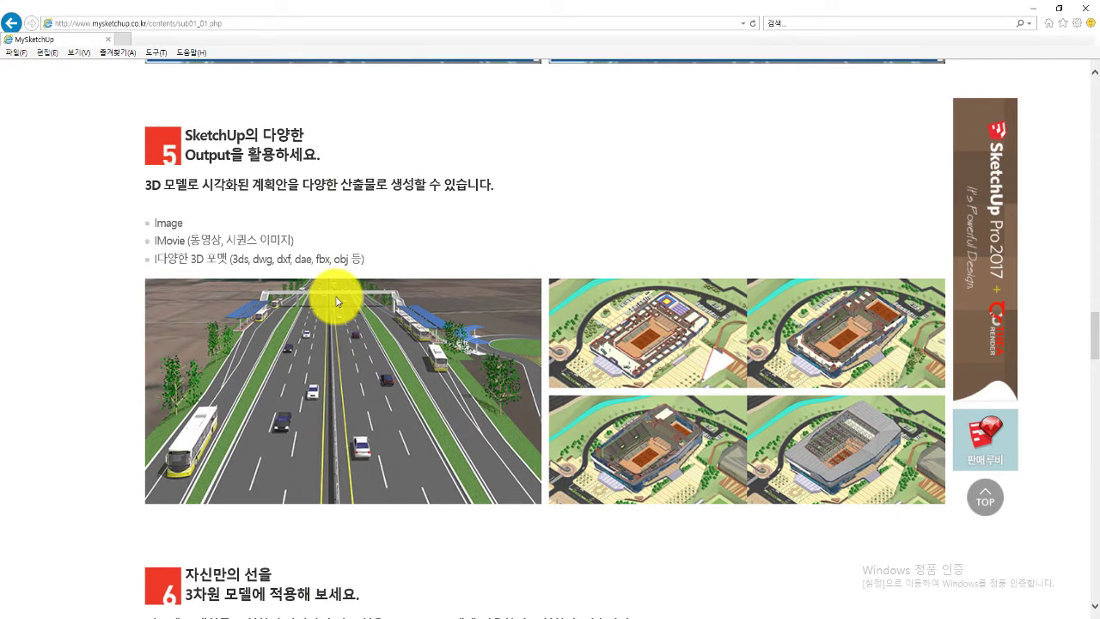
pyautogui.doubleClick(167, 222)
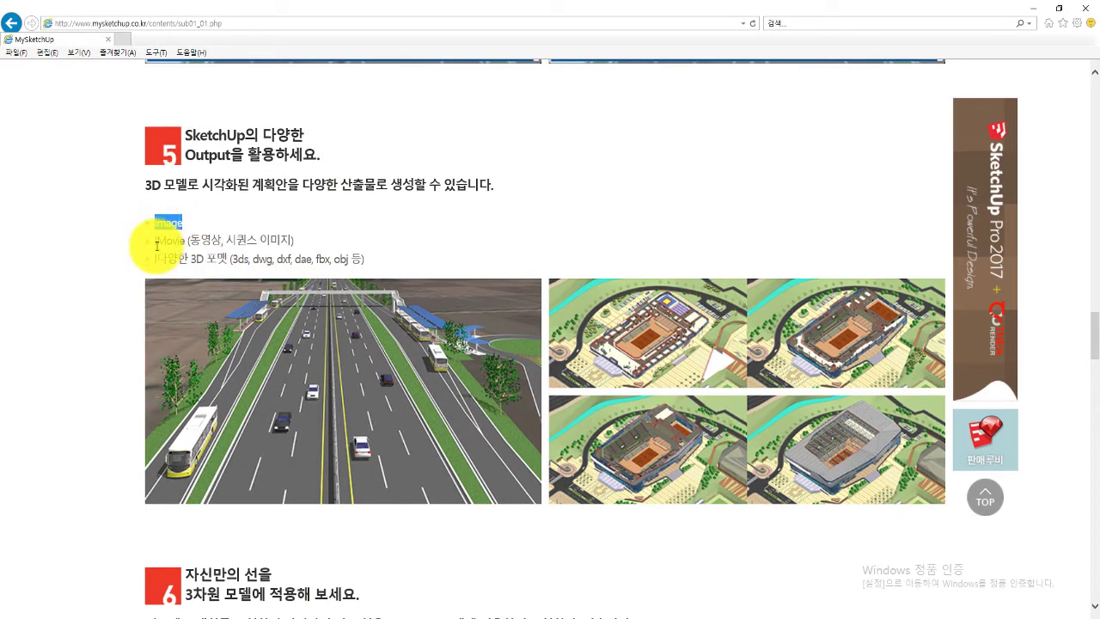
pyautogui.moveTo(155, 241); pyautogui.dragTo(257, 240)
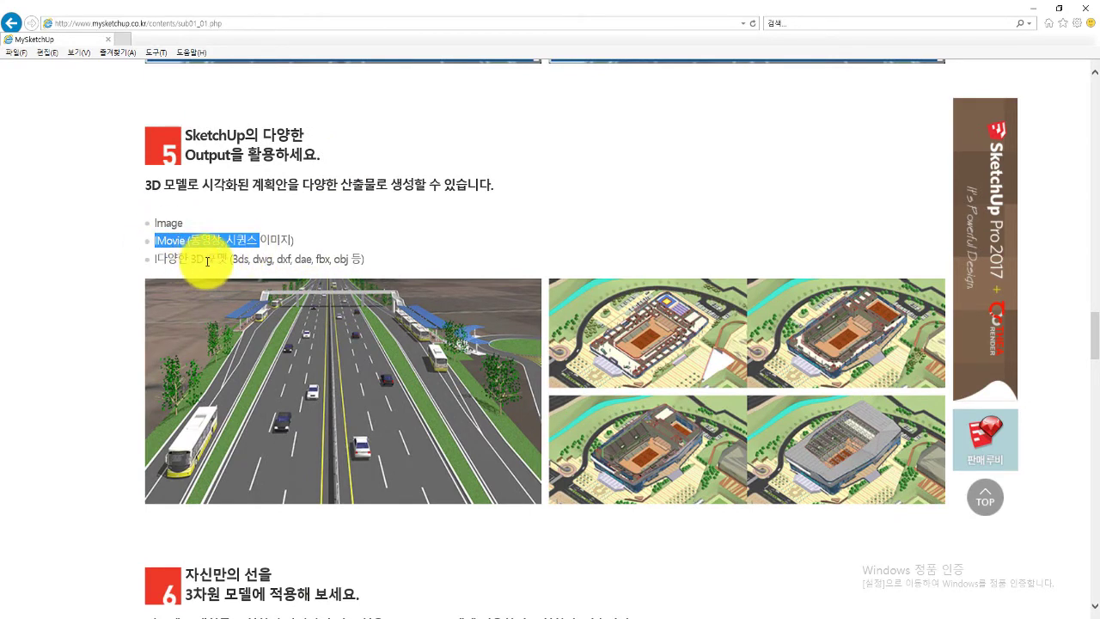
# Highlight the 3D output formats 3ds, dxf, dae, fbx and obj in turn.
pyautogui.doubleClick(207, 260)
pyautogui.doubleClick(238, 259)
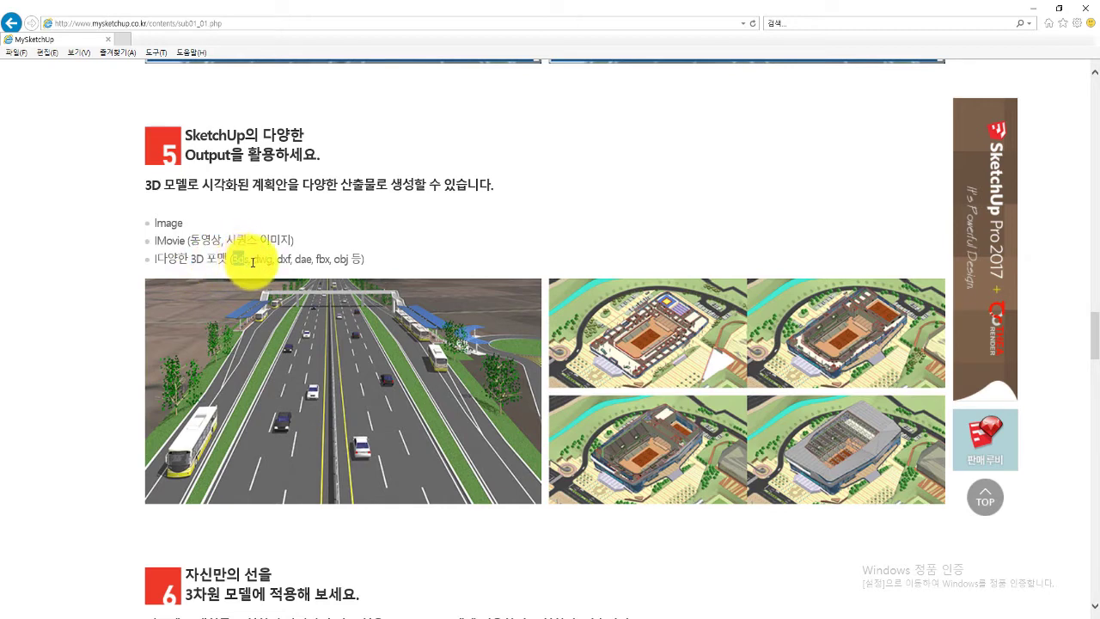
pyautogui.doubleClick(284, 259)
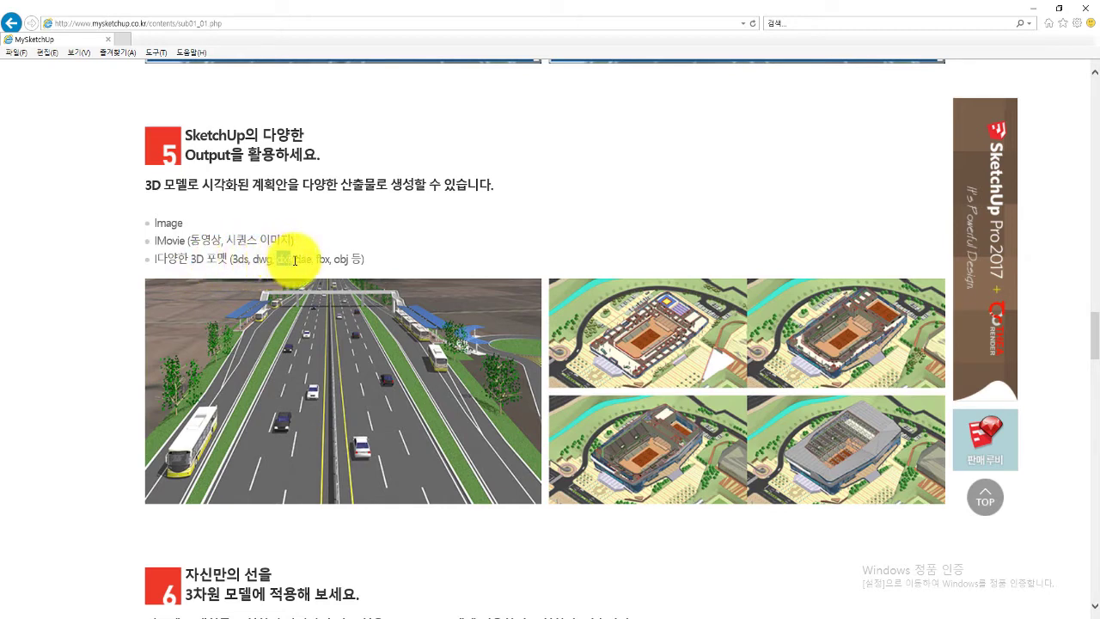
pyautogui.doubleClick(304, 259)
pyautogui.doubleClick(320, 260)
pyautogui.doubleClick(344, 260)
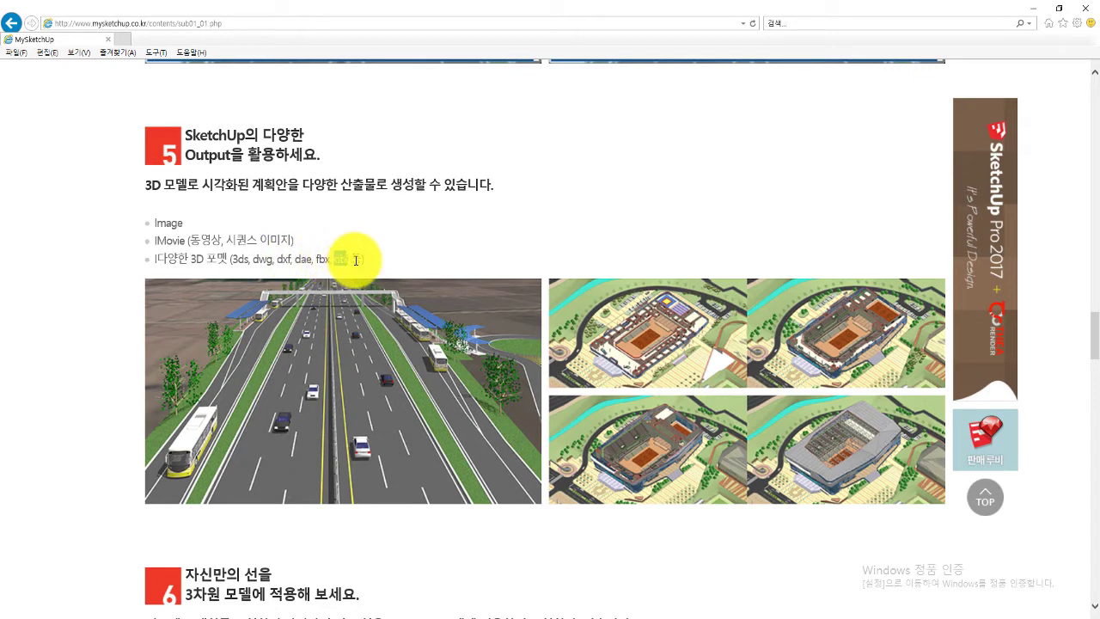
pyautogui.click(443, 246)
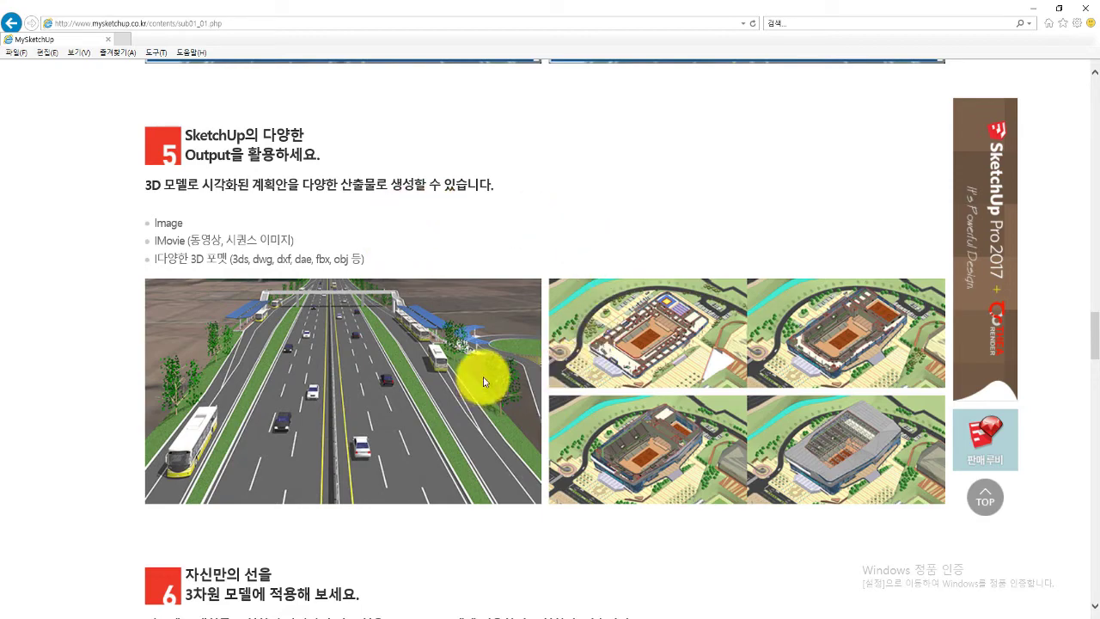
# Scroll past the Style Builder section until section 7's Match Photo example images appear.
pyautogui.scroll(-2, 398, 340)
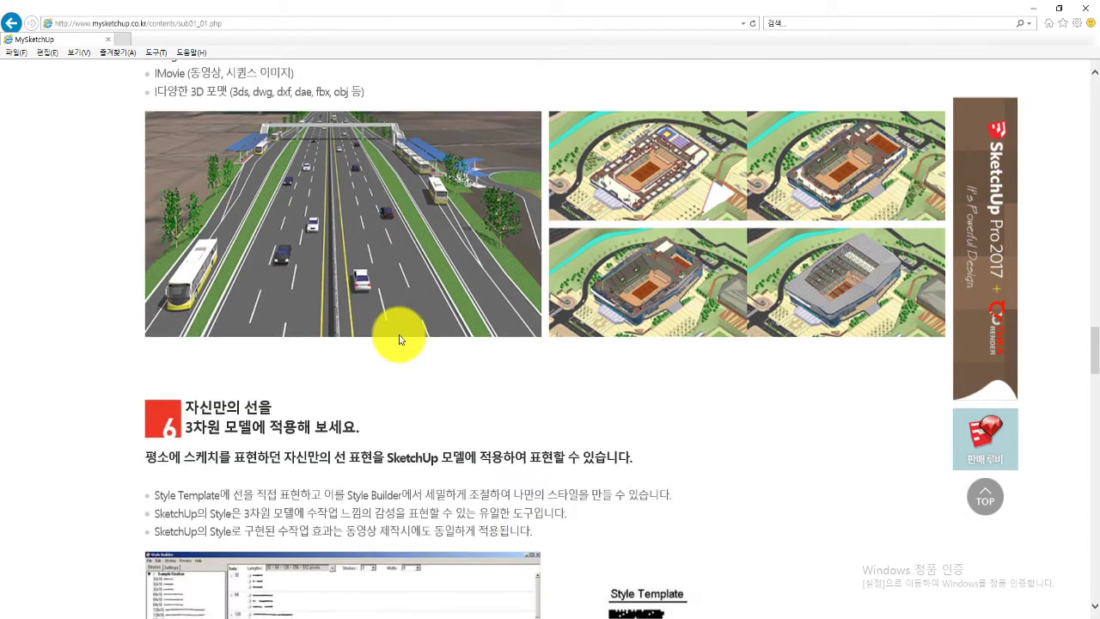
pyautogui.scroll(-1, 398, 339)
pyautogui.scroll(-1, 399, 340)
pyautogui.scroll(-1, 398, 340)
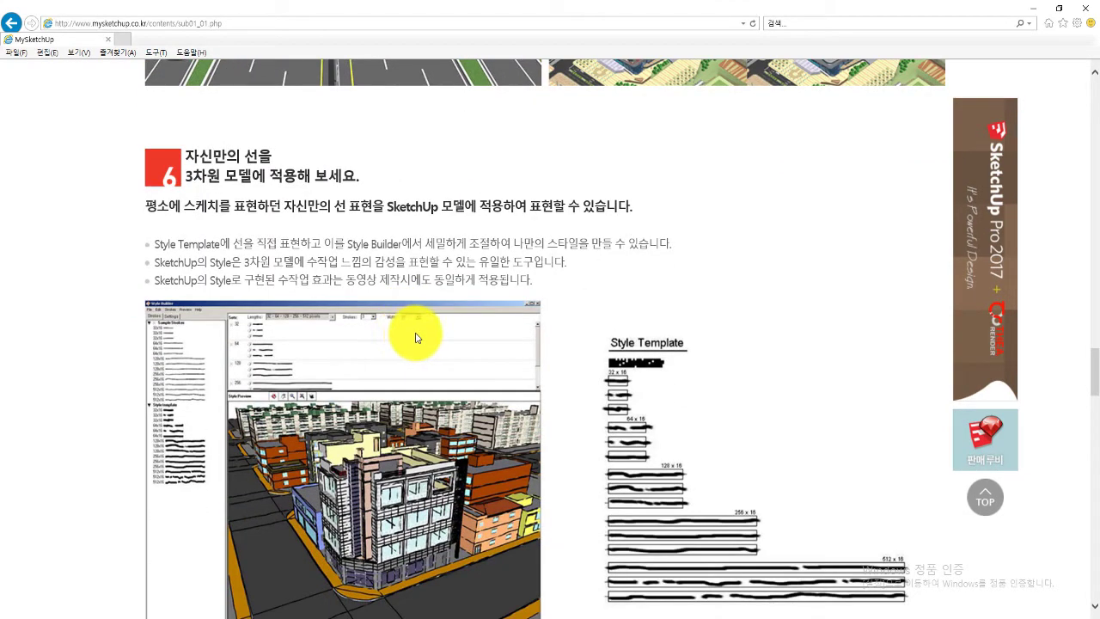
pyautogui.scroll(-1, 416, 337)
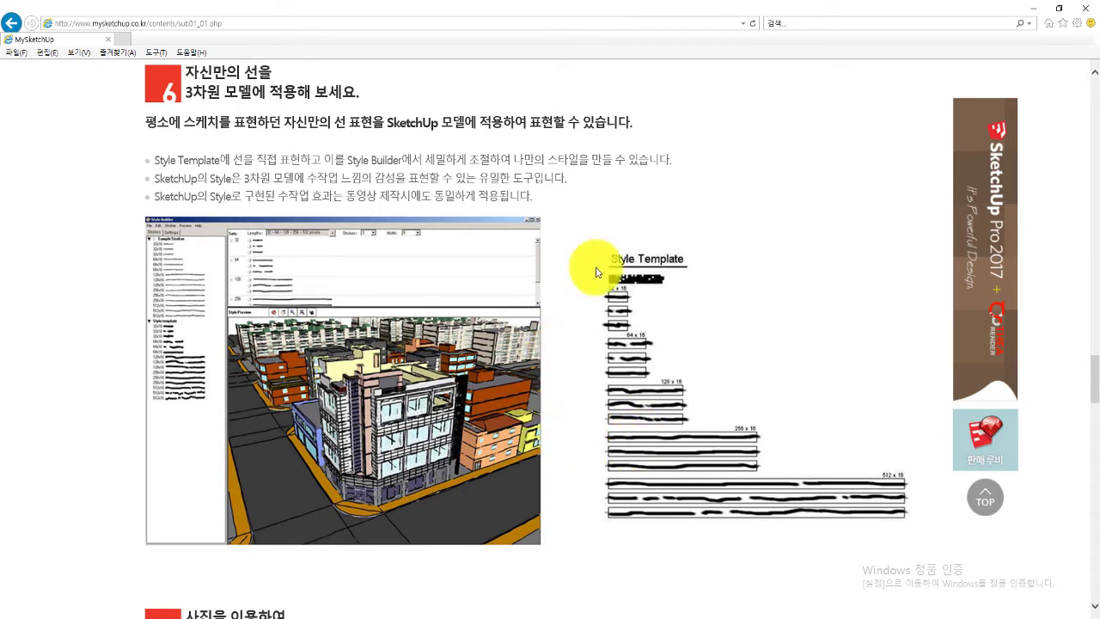
pyautogui.scroll(-2, 412, 323)
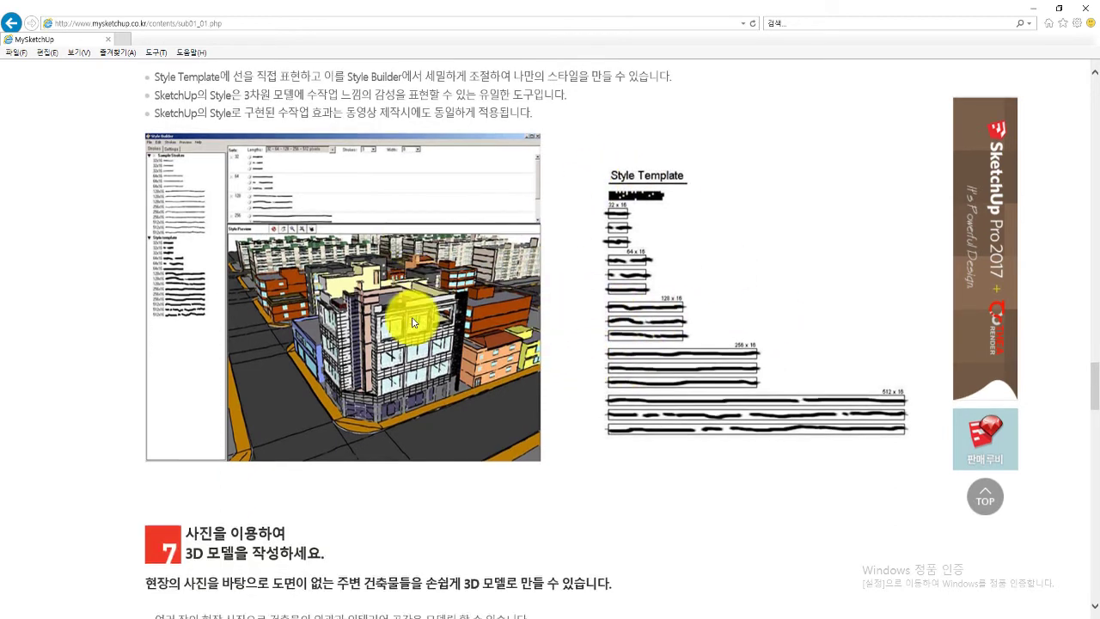
pyautogui.scroll(-3, 412, 322)
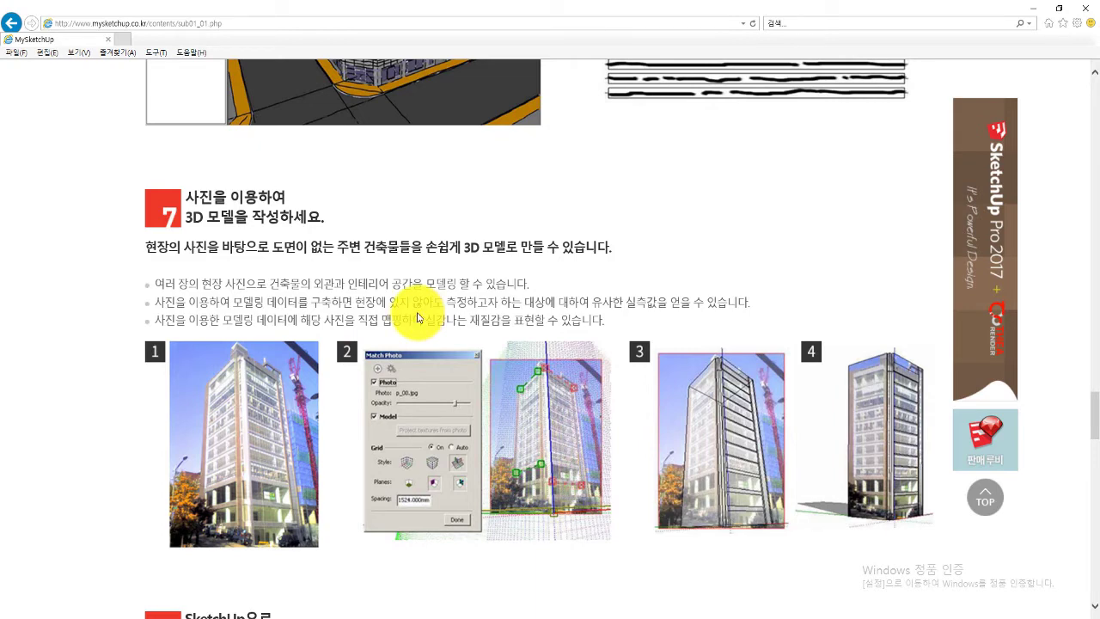
# Scroll through section 8 on BIM, Classifier and CSV export down to section 9.
pyautogui.scroll(-1, 408, 313)
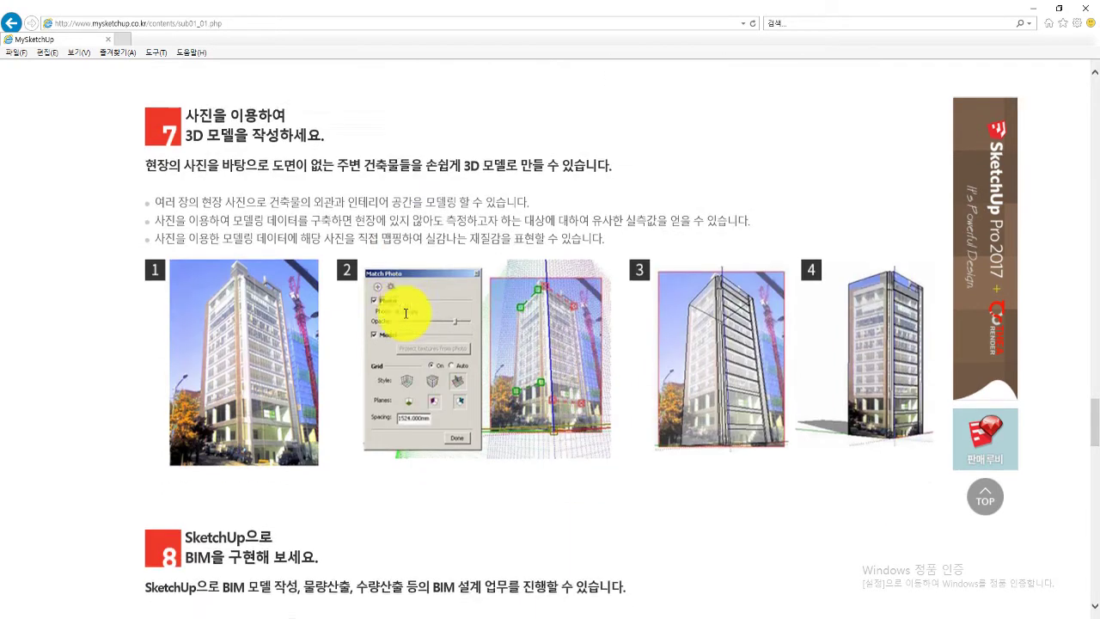
pyautogui.scroll(-1, 405, 312)
pyautogui.scroll(-2, 408, 318)
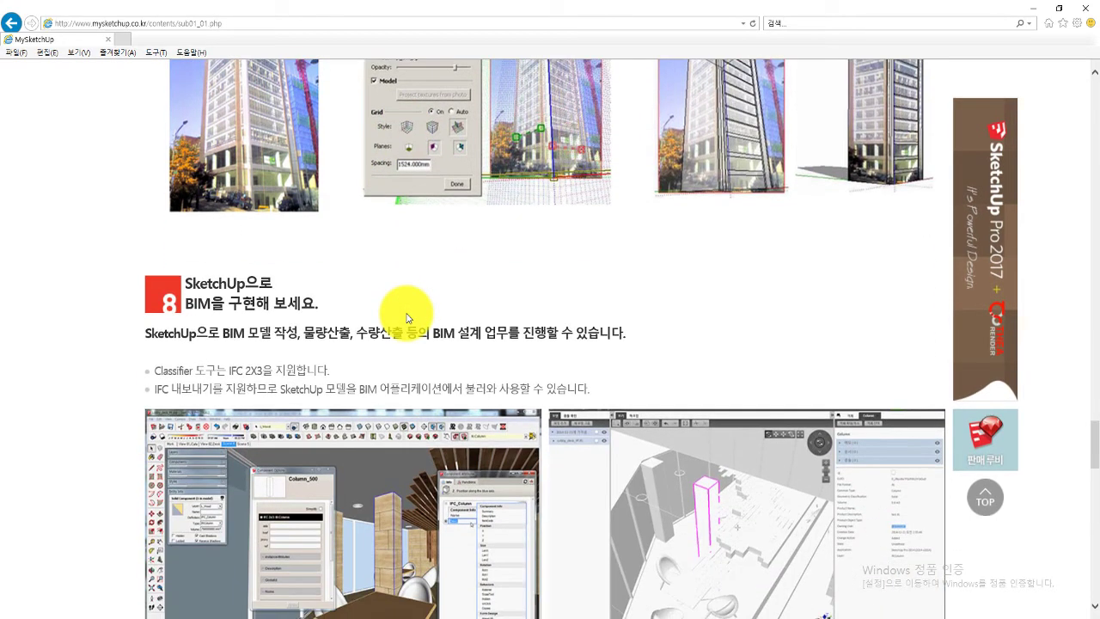
pyautogui.scroll(-1, 408, 318)
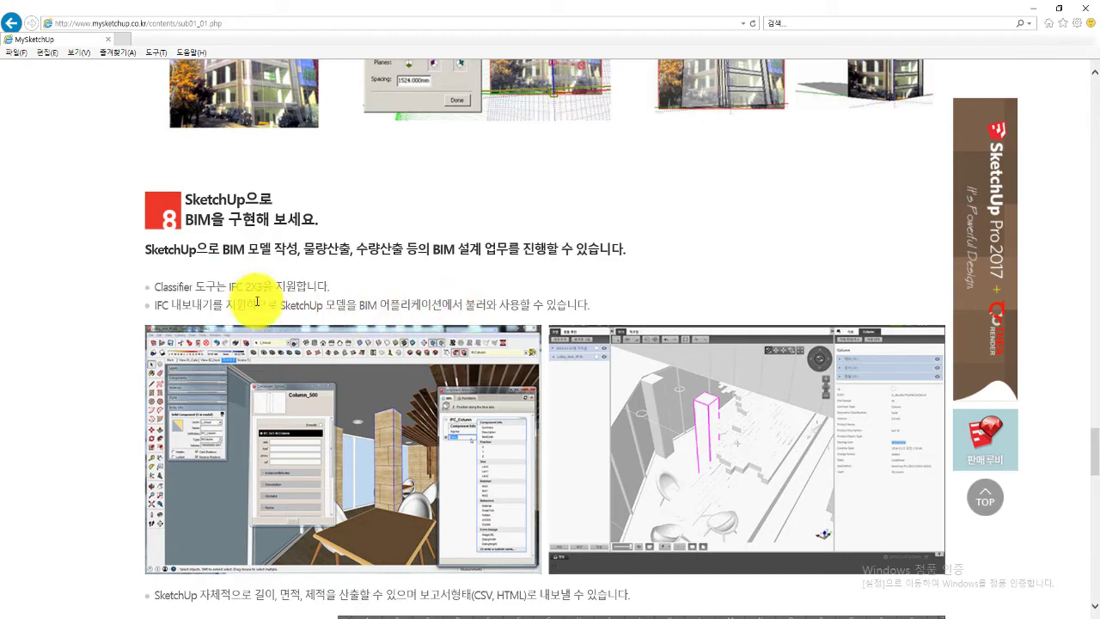
pyautogui.scroll(-2, 382, 300)
pyautogui.scroll(-2, 370, 297)
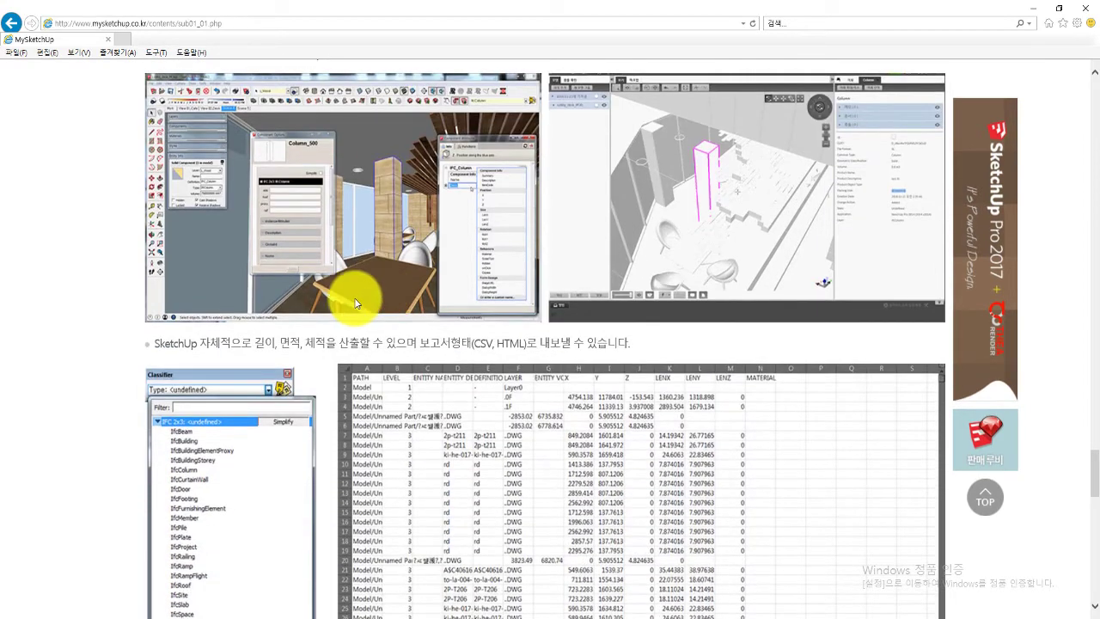
pyautogui.scroll(-2, 327, 289)
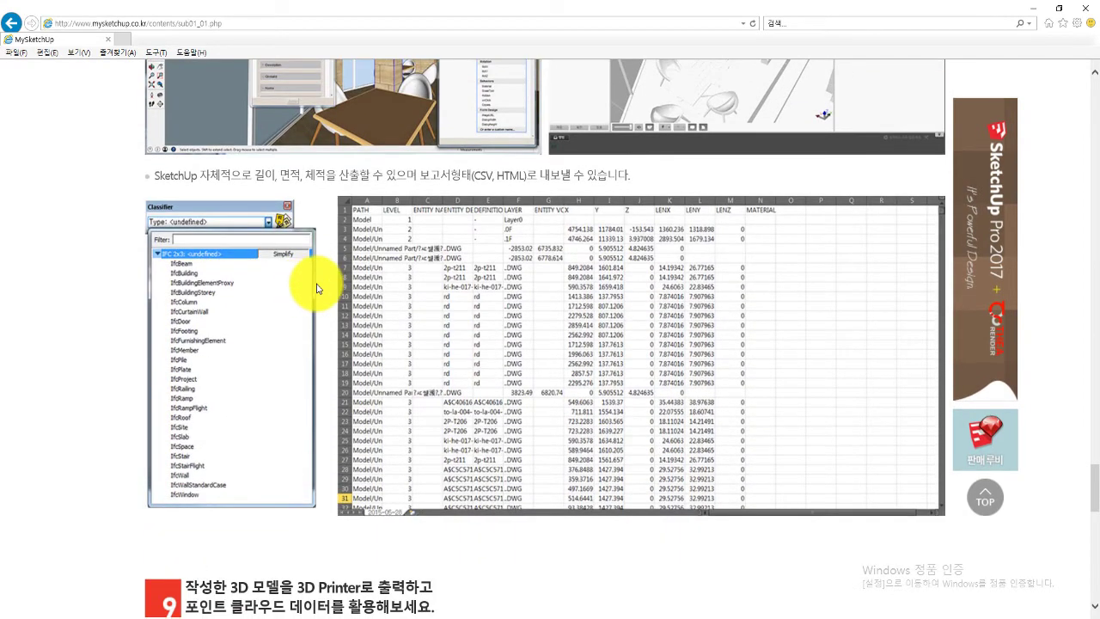
pyautogui.scroll(-4, 311, 286)
pyautogui.scroll(-2, 315, 288)
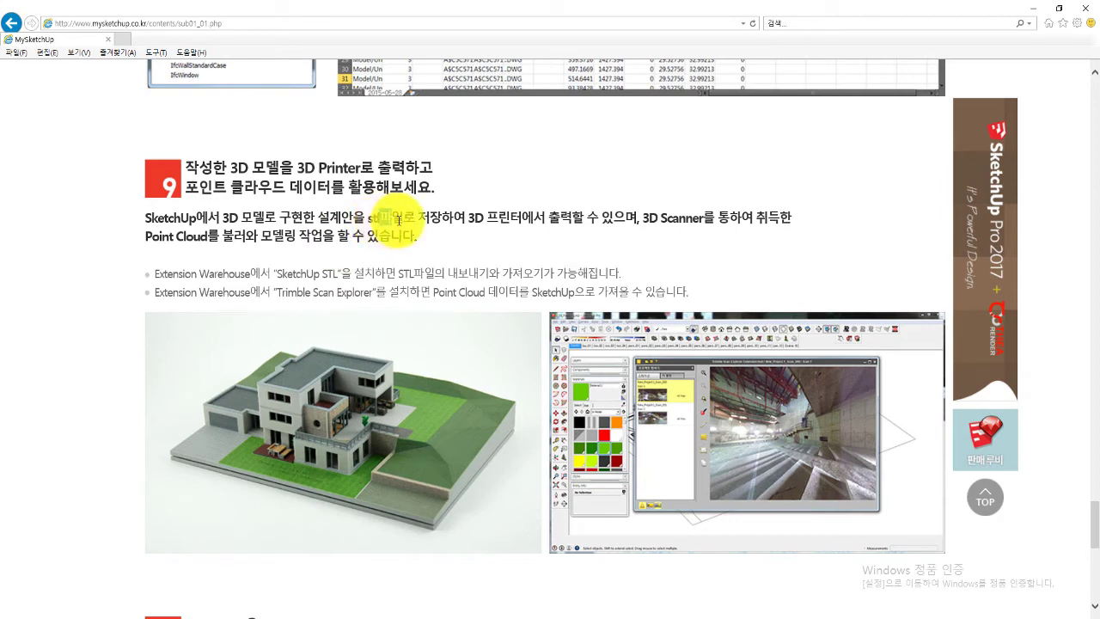
# Highlight '파일' and then '3D 프린터에서' in the 3D printing paragraph.
pyautogui.moveTo(379, 219); pyautogui.dragTo(403, 219)
pyautogui.click(469, 249)
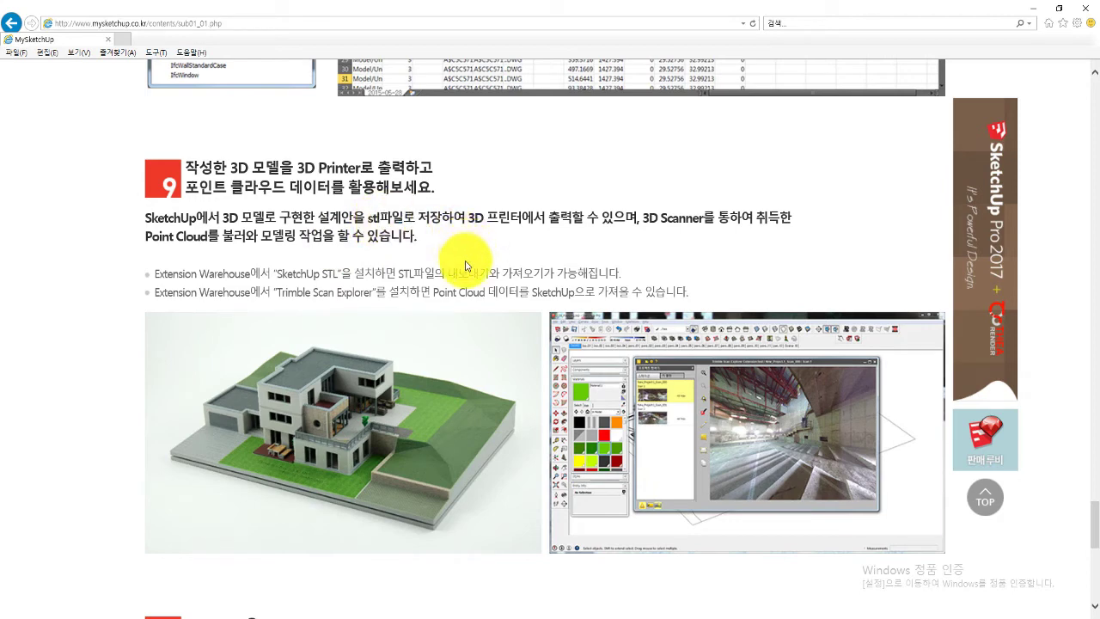
pyautogui.moveTo(469, 219); pyautogui.dragTo(545, 220)
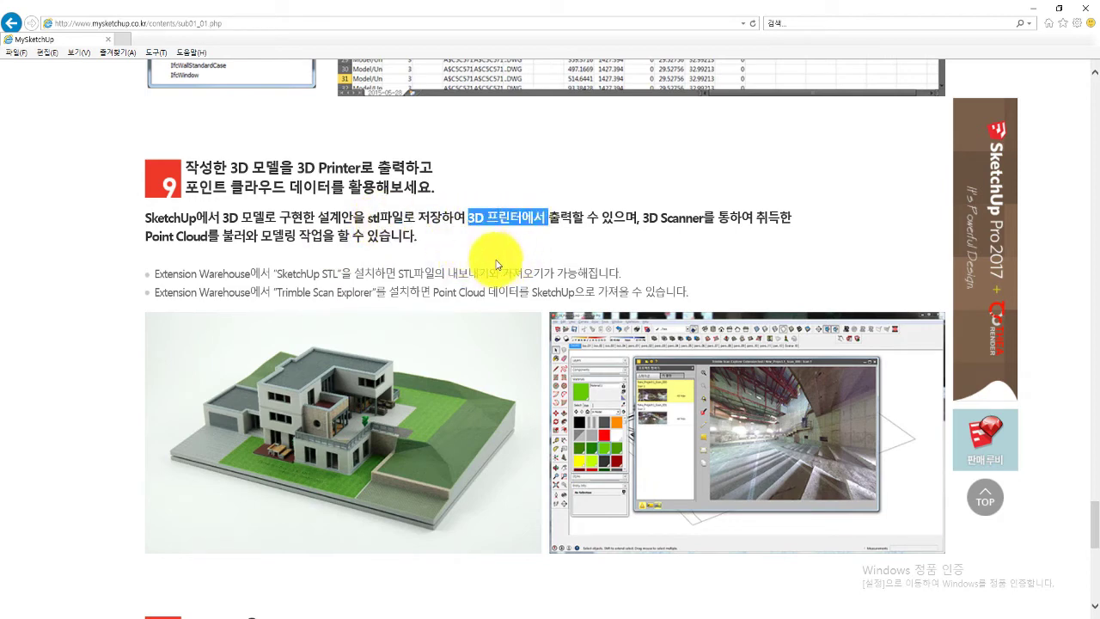
pyautogui.click(496, 263)
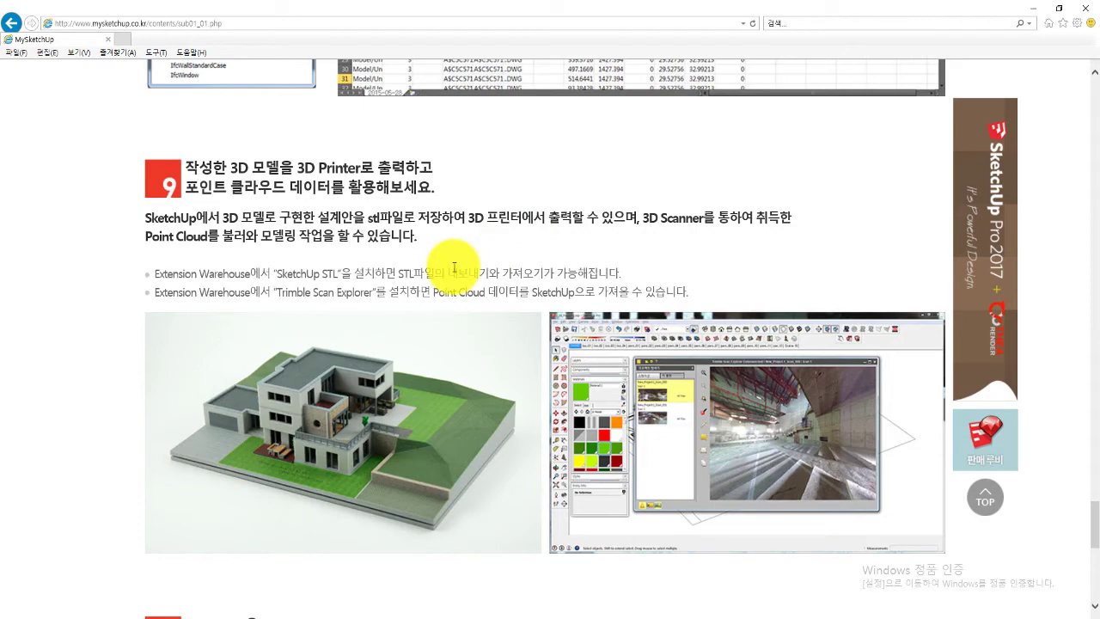
# Scroll down to section 10 on producing drawings with LayOut.
pyautogui.scroll(-3, 454, 269)
pyautogui.scroll(-2, 454, 269)
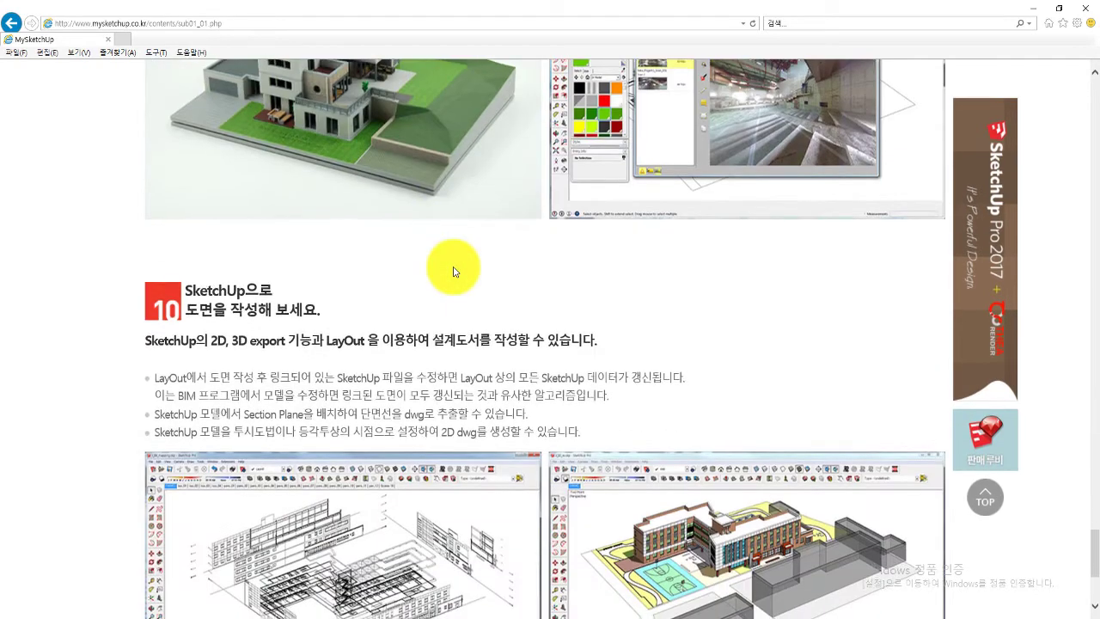
pyautogui.scroll(-1, 454, 272)
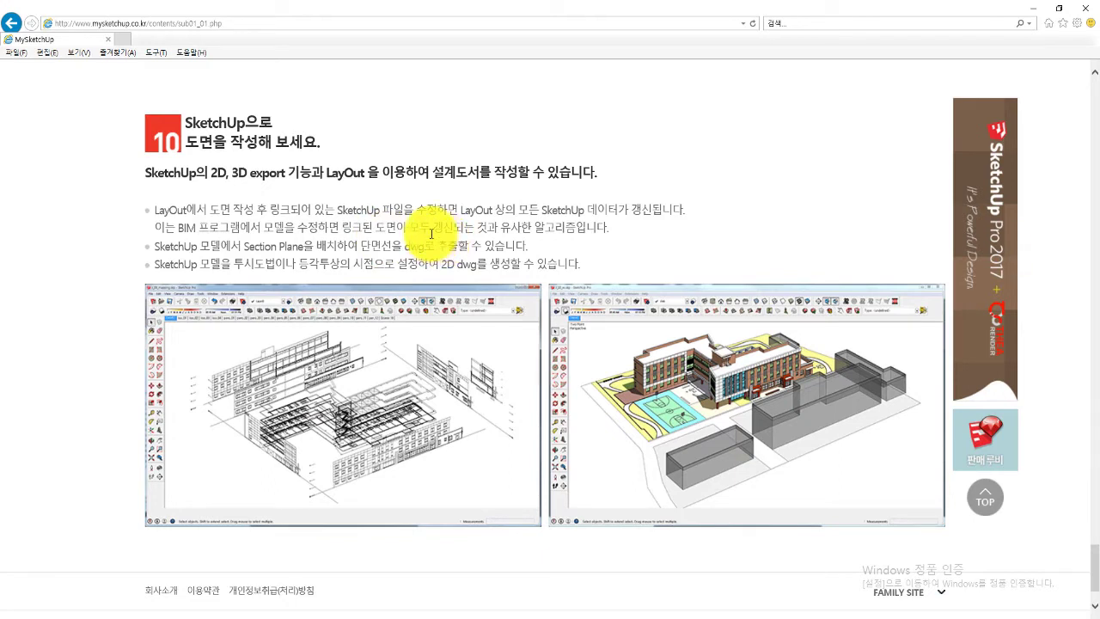
# Scroll all the way back up to the 스케치업 소개 page's opening SketchUp image.
pyautogui.scroll(-1, 440, 236)
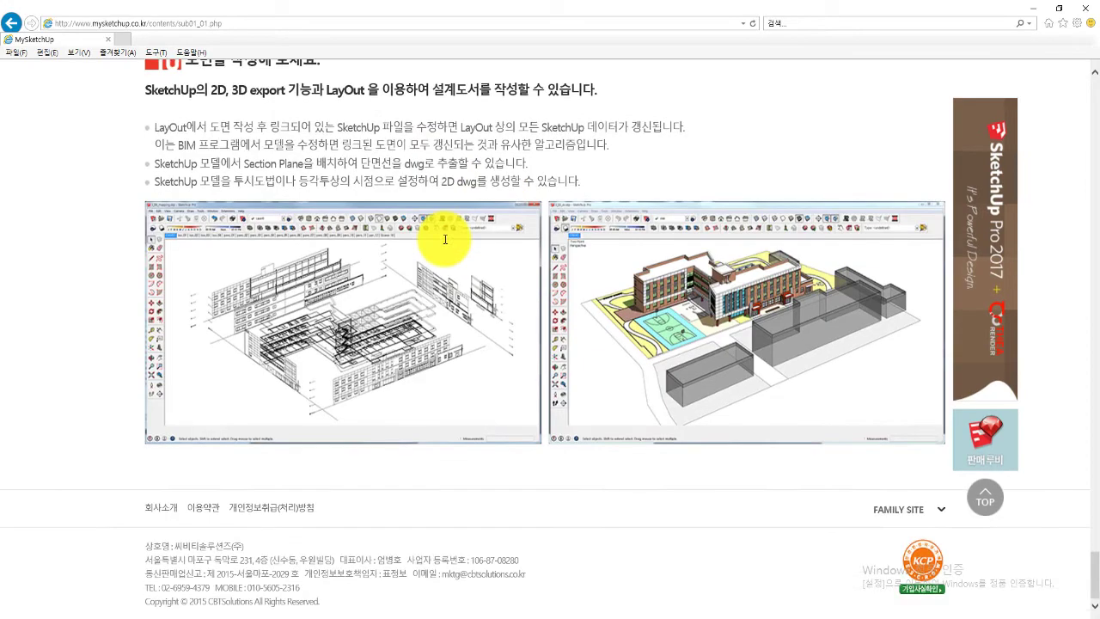
pyautogui.scroll(2, 443, 240)
pyautogui.scroll(1, 445, 244)
pyautogui.scroll(5, 444, 243)
pyautogui.scroll(5, 444, 244)
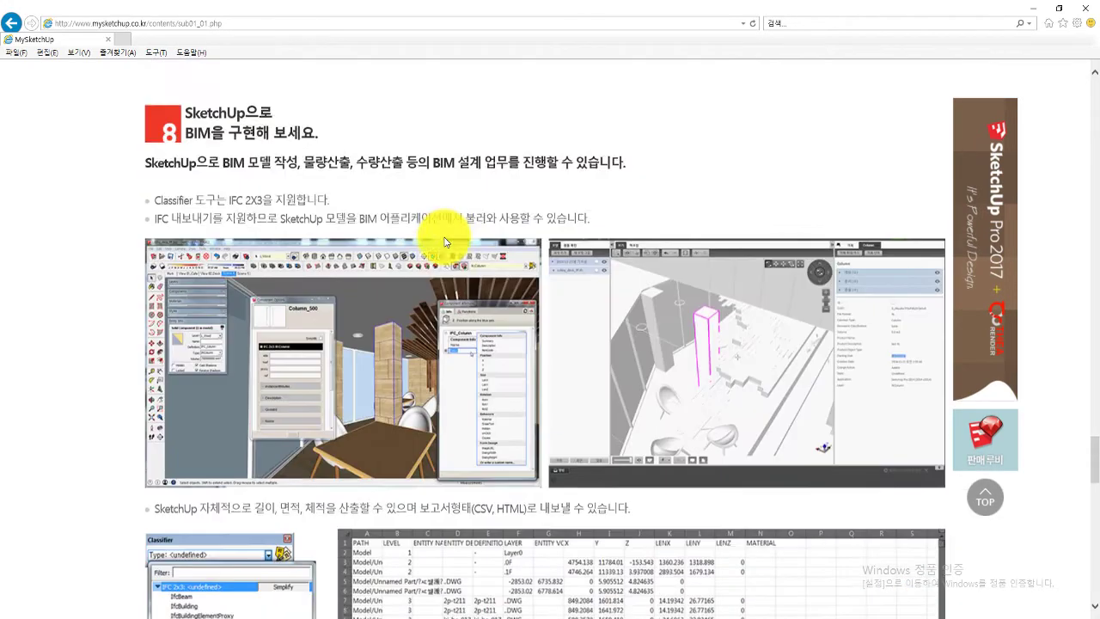
pyautogui.scroll(5, 444, 241)
pyautogui.scroll(5, 445, 241)
pyautogui.scroll(5, 443, 241)
pyautogui.scroll(7, 440, 239)
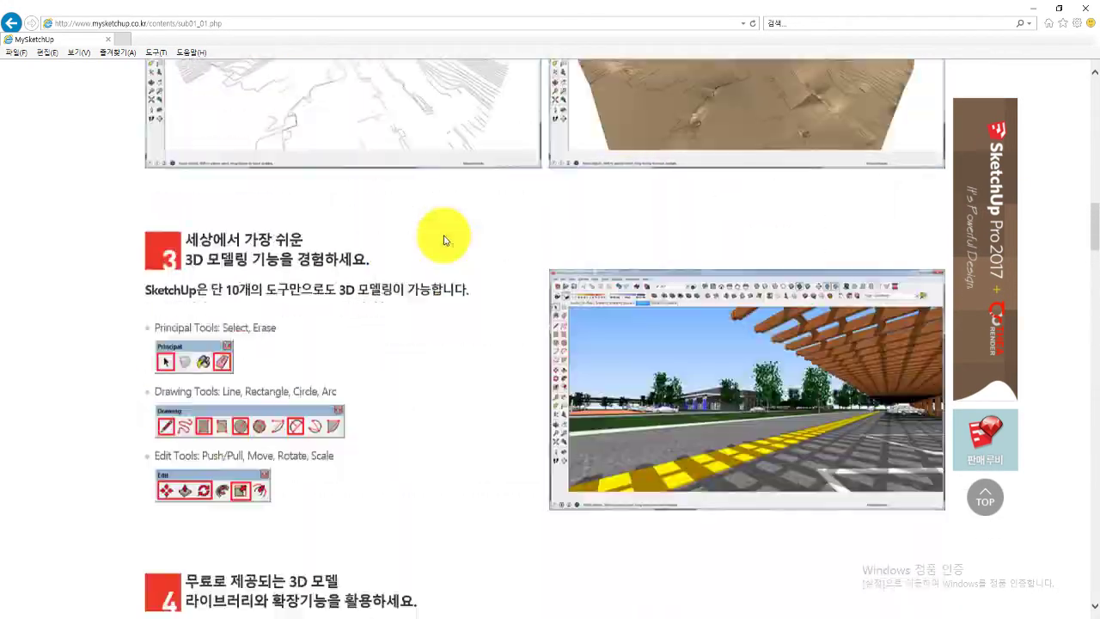
pyautogui.scroll(7, 437, 237)
pyautogui.scroll(7, 438, 237)
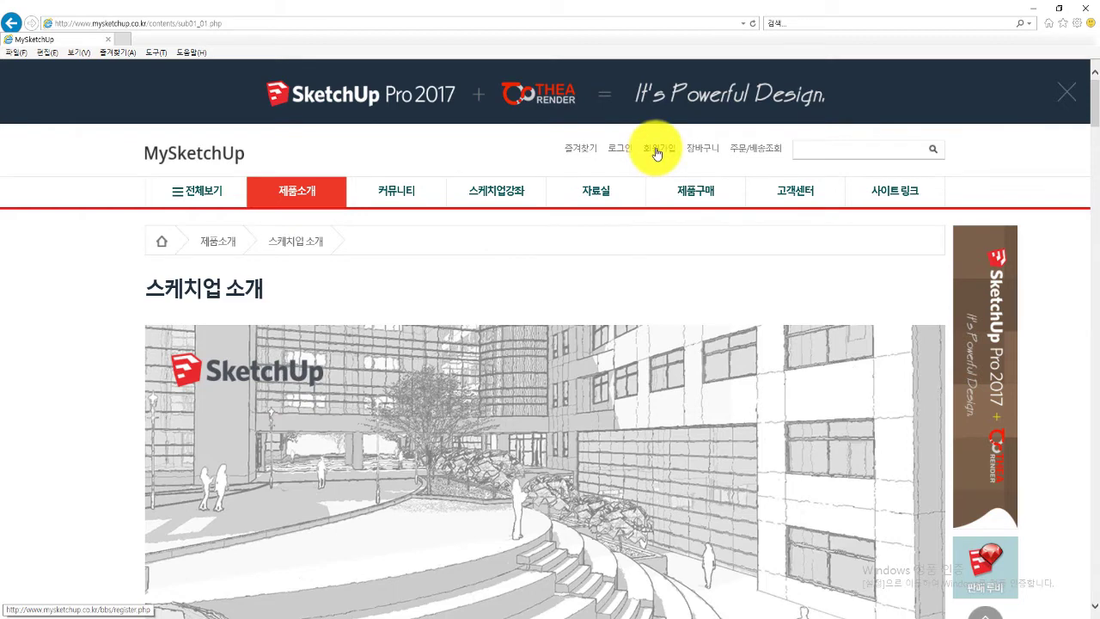
# Open the 자료실 SKUP 다운로드 page and scroll through the SketchUp installer list.
pyautogui.click(600, 187)
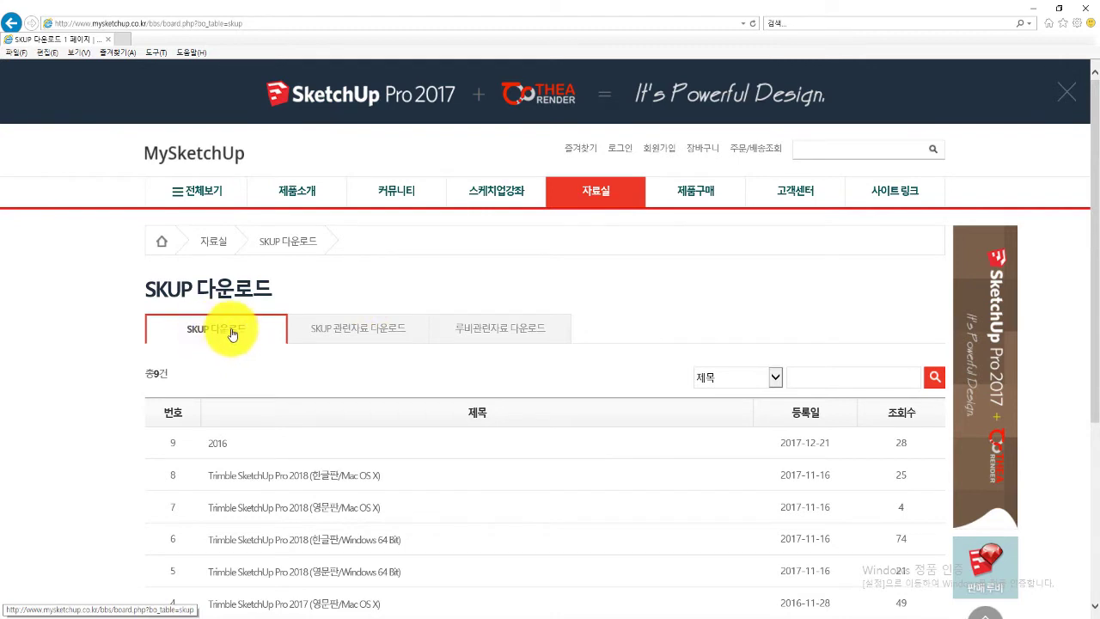
pyautogui.scroll(-2, 256, 328)
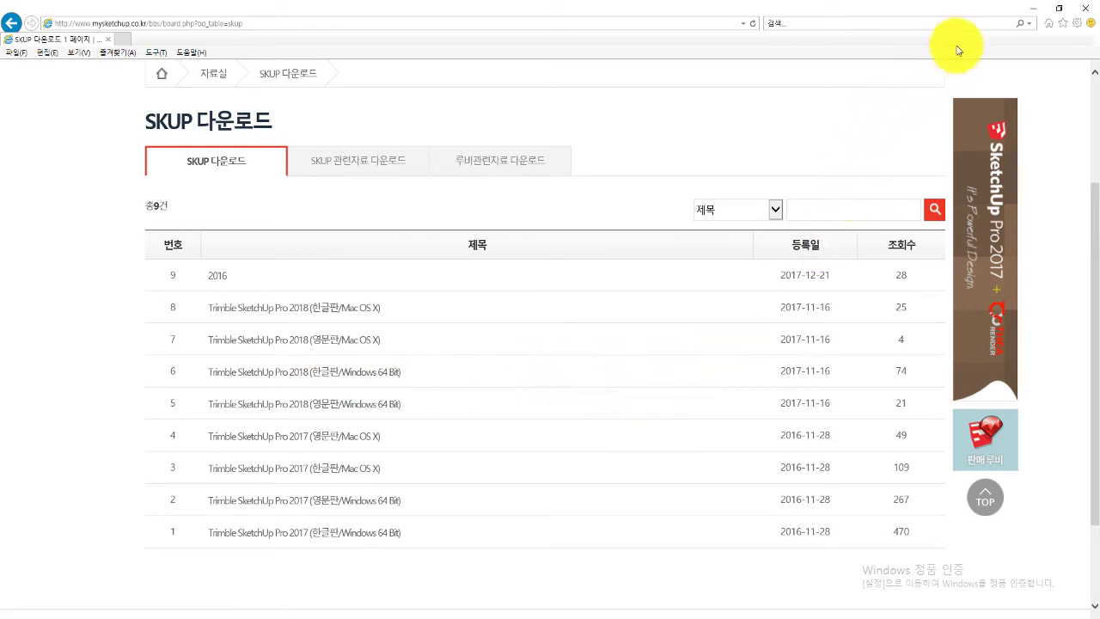
pyautogui.click(1034, 9)
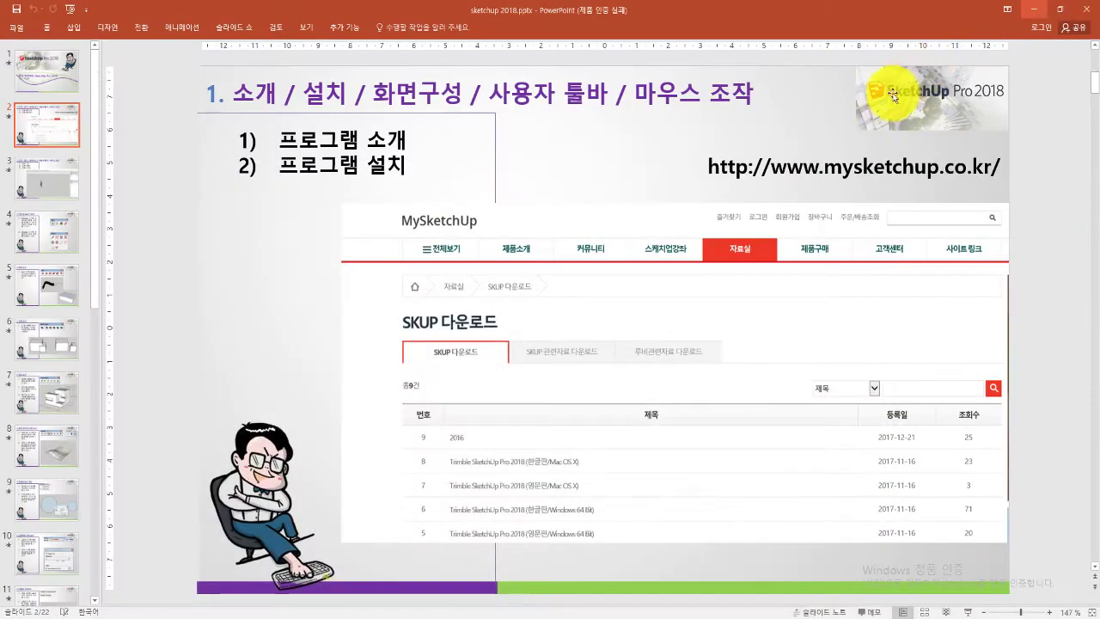
pyautogui.click(1001, 8)
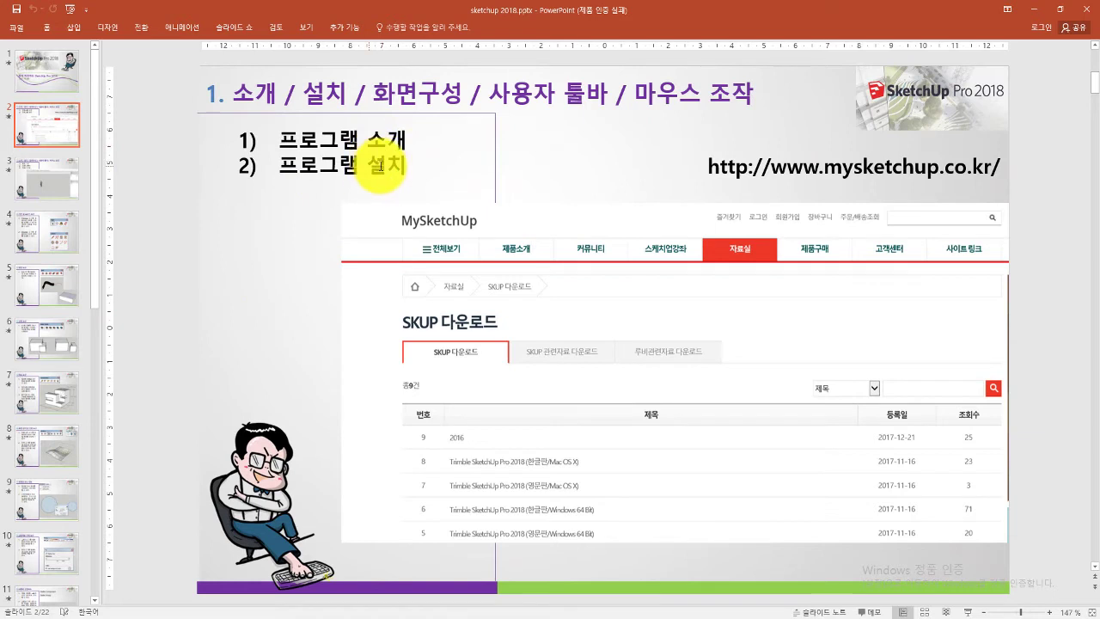
# Switch to slide 3 on SketchUp's screen layout, toolbars and mouse controls.
pyautogui.click(71, 190)
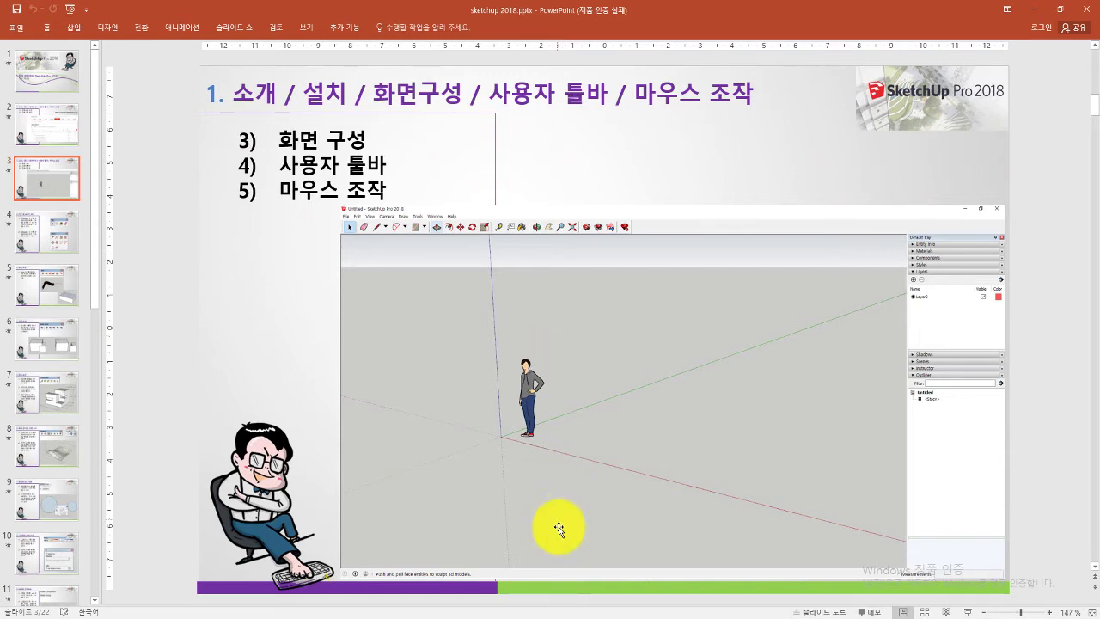
# Minimize PowerPoint and launch SketchUp Pro 2018 from its desktop shortcut.
pyautogui.click(1032, 9)
pyautogui.click(717, 189)
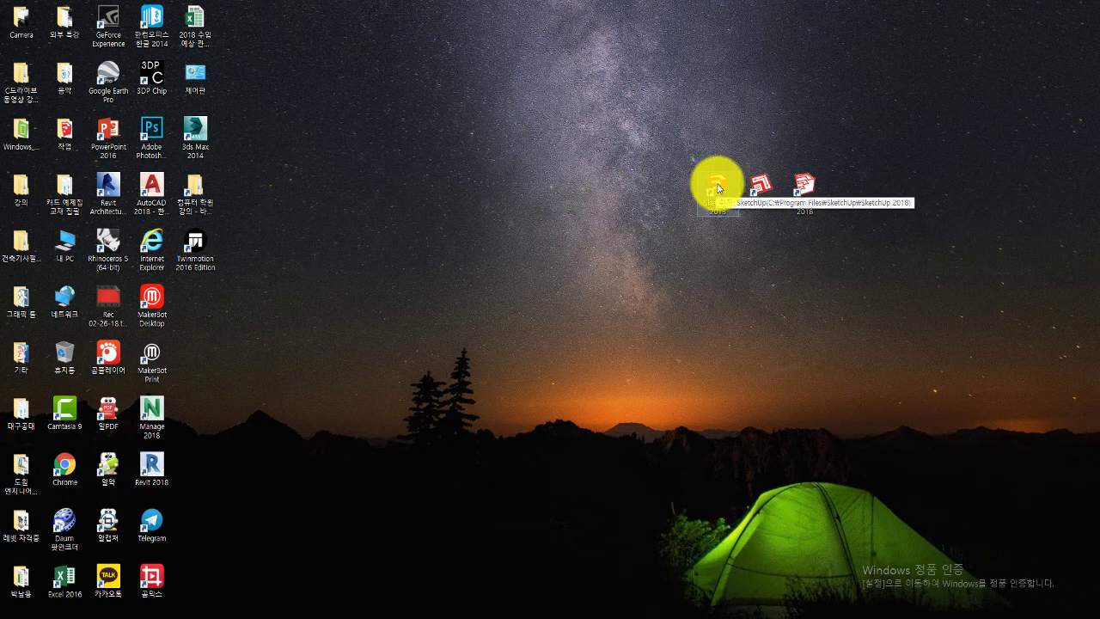
pyautogui.click(702, 189)
pyautogui.doubleClick(702, 189)
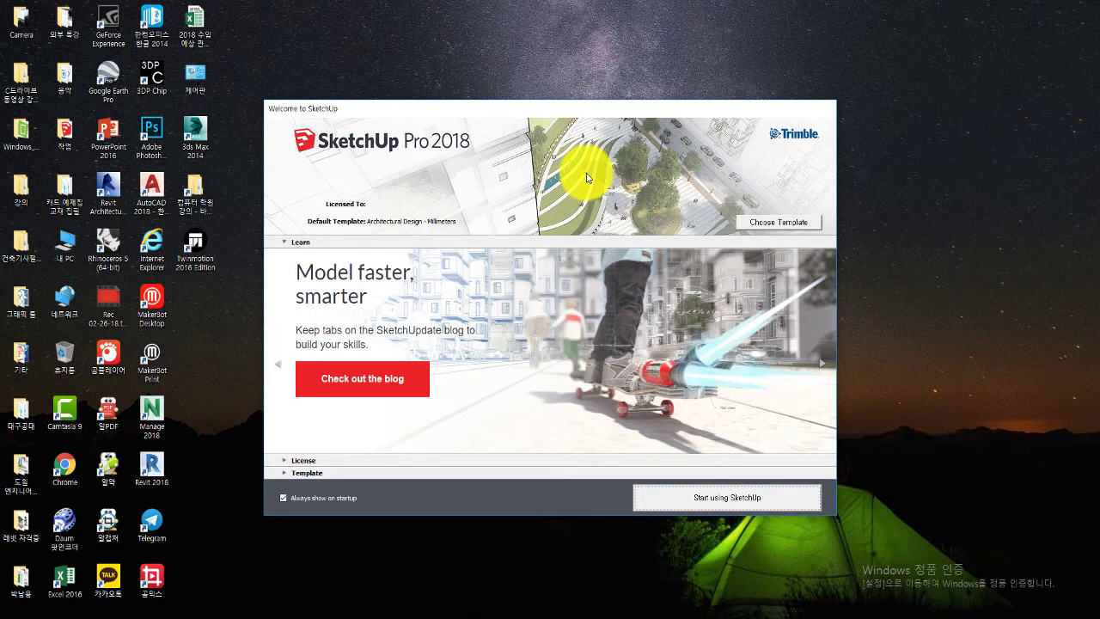
# Expand the welcome window's Template section to list the starting templates.
pyautogui.click(290, 120)
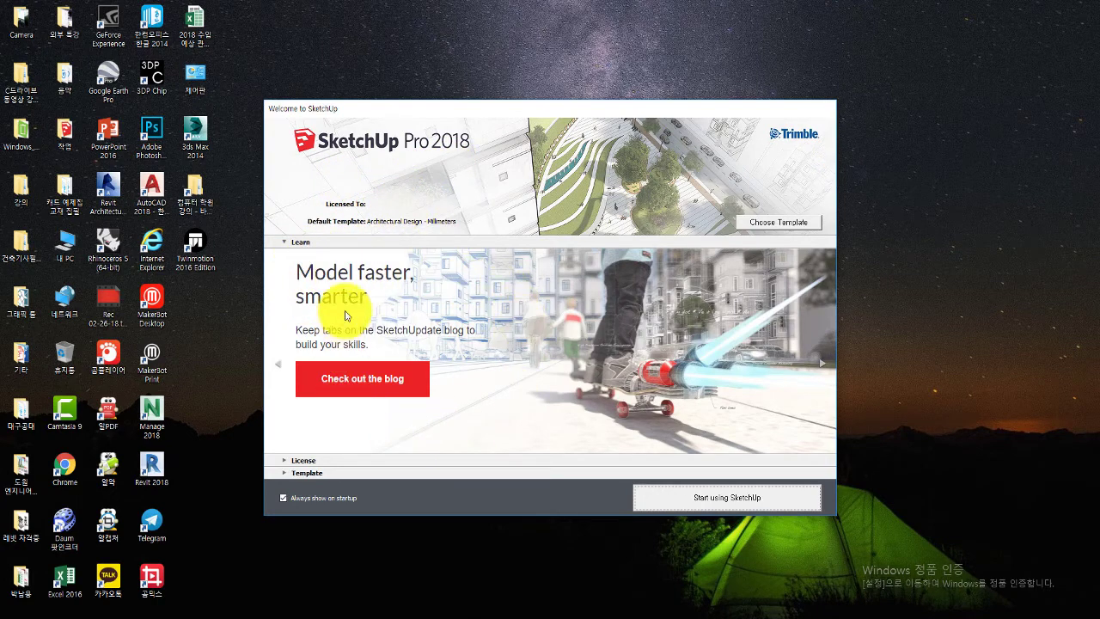
pyautogui.click(302, 472)
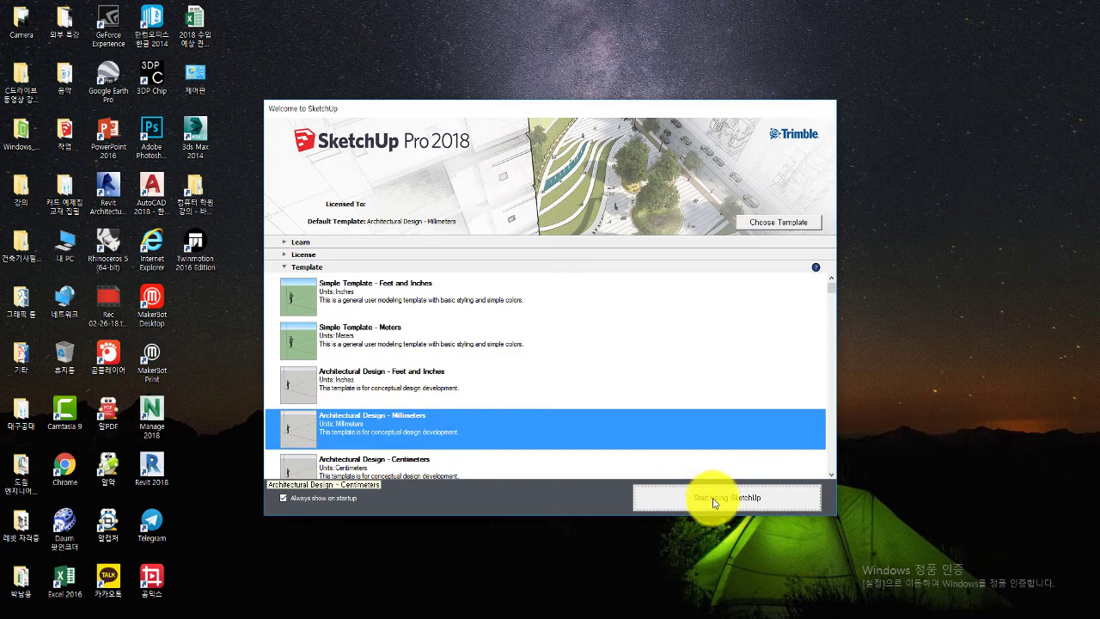
pyautogui.click(712, 501)
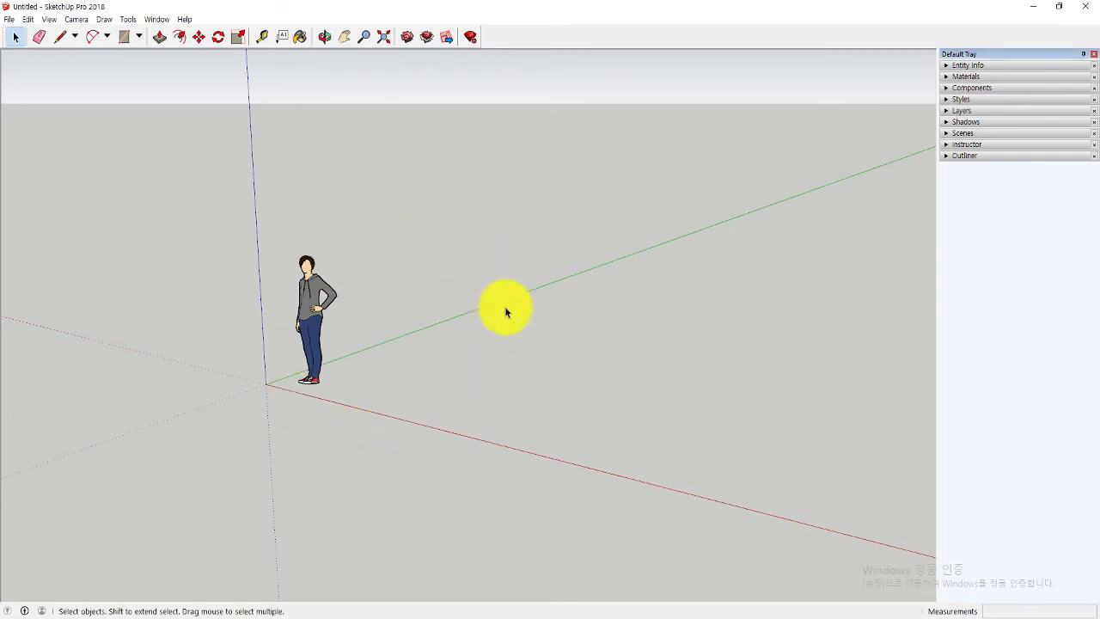
pyautogui.click(11, 19)
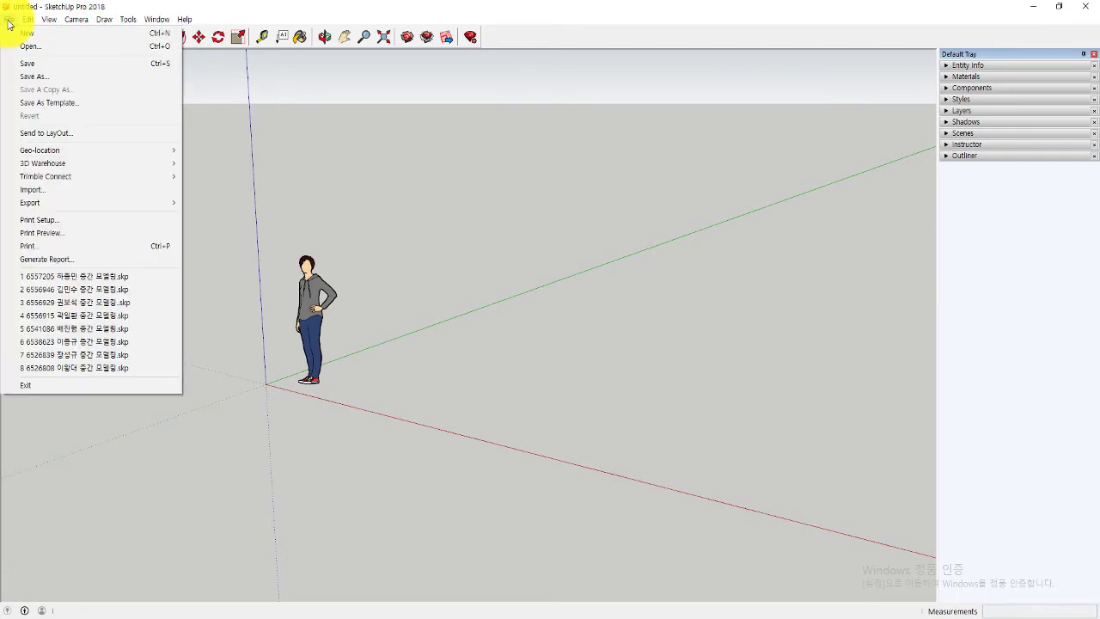
pyautogui.click(12, 19)
pyautogui.click(50, 19)
pyautogui.click(50, 19)
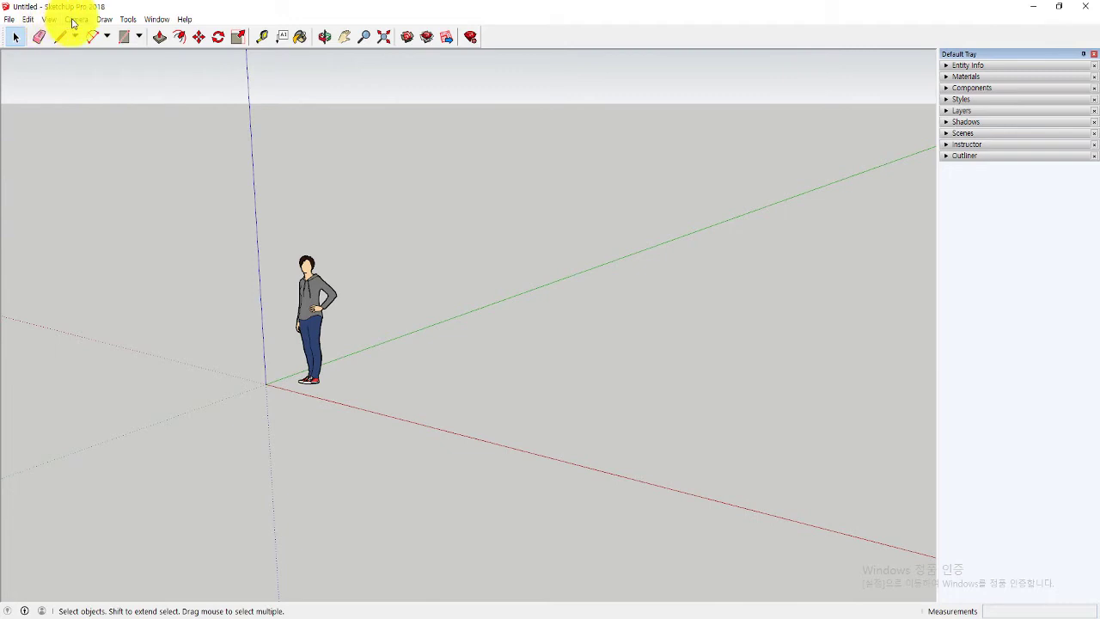
pyautogui.click(76, 19)
pyautogui.click(77, 19)
pyautogui.click(157, 19)
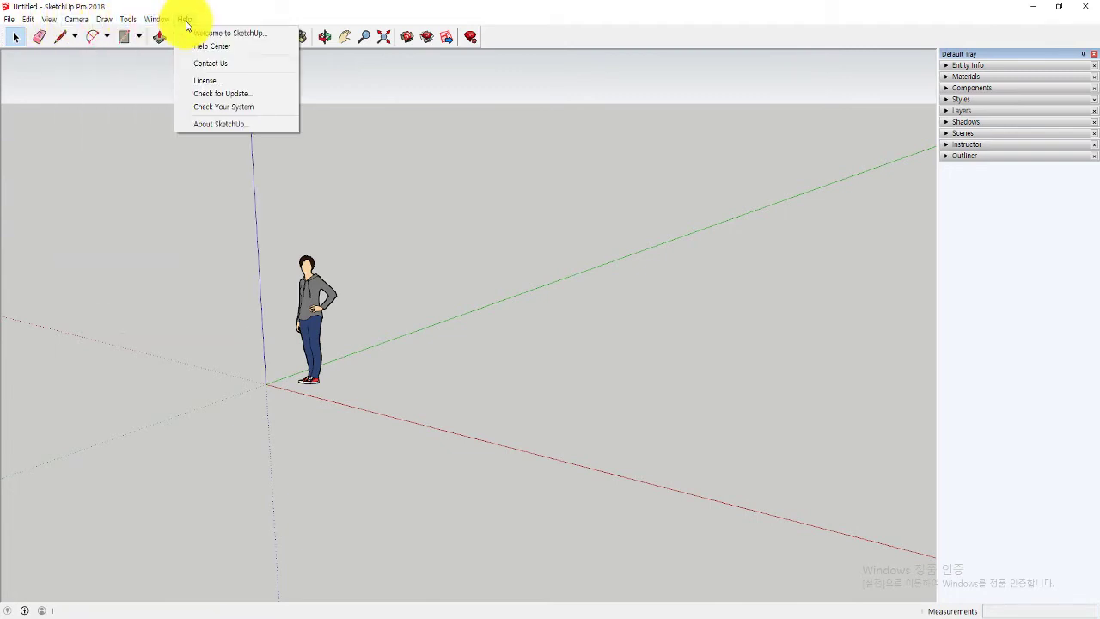
pyautogui.click(221, 35)
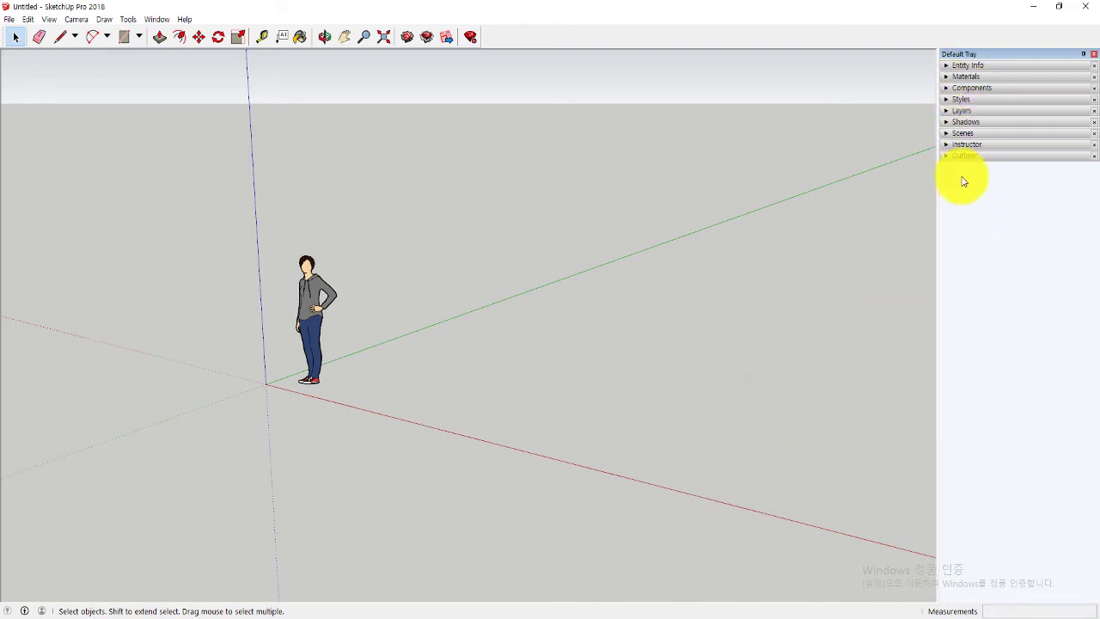
pyautogui.click(951, 67)
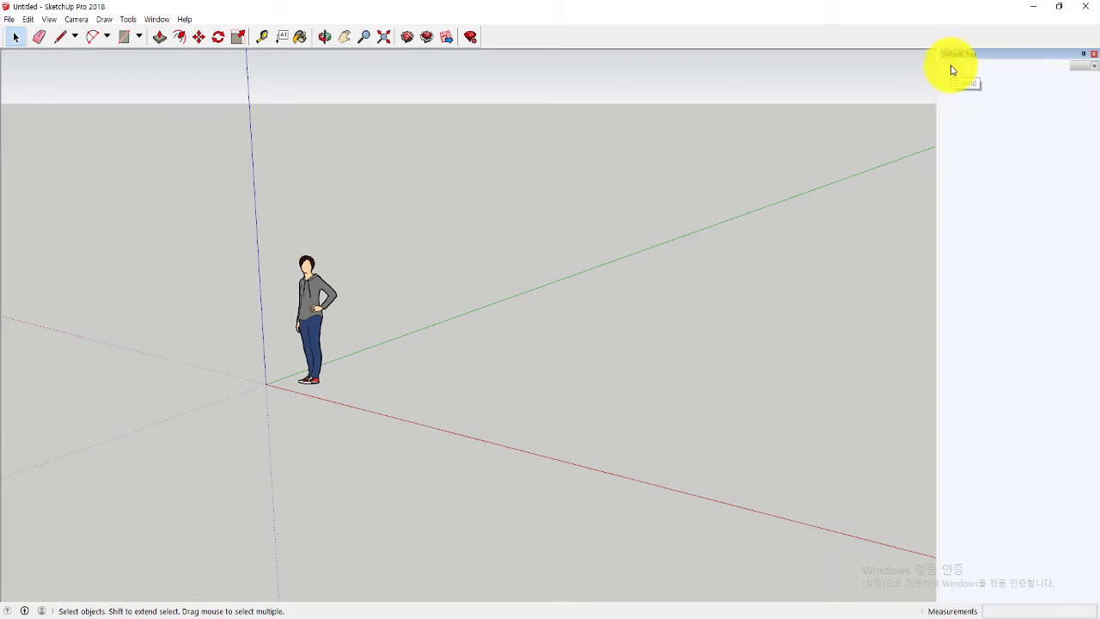
pyautogui.click(950, 68)
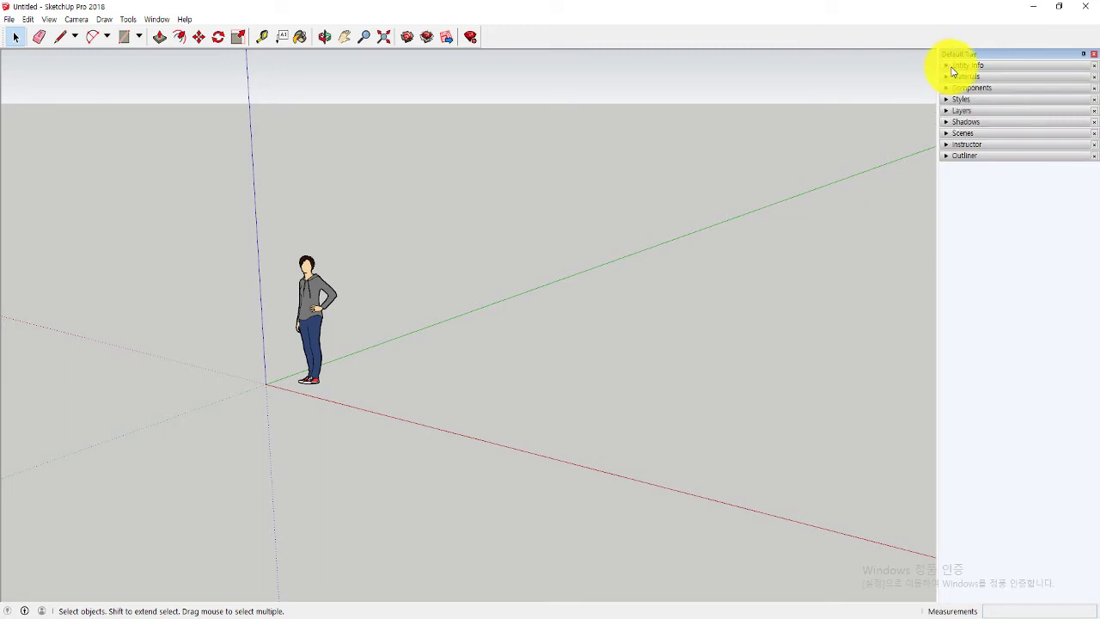
pyautogui.click(953, 67)
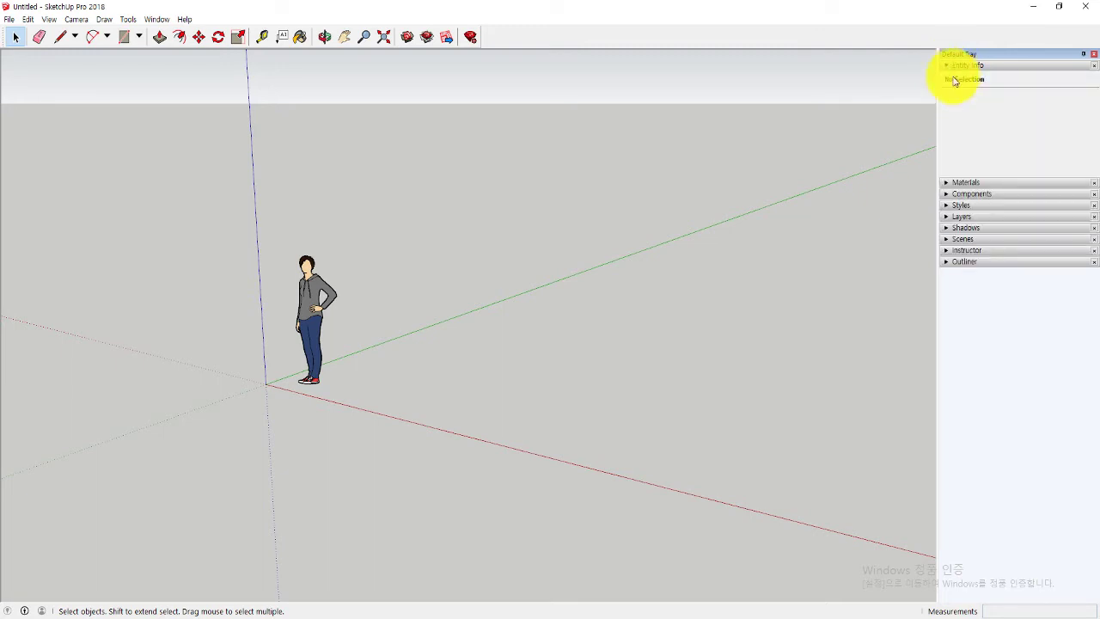
pyautogui.click(957, 182)
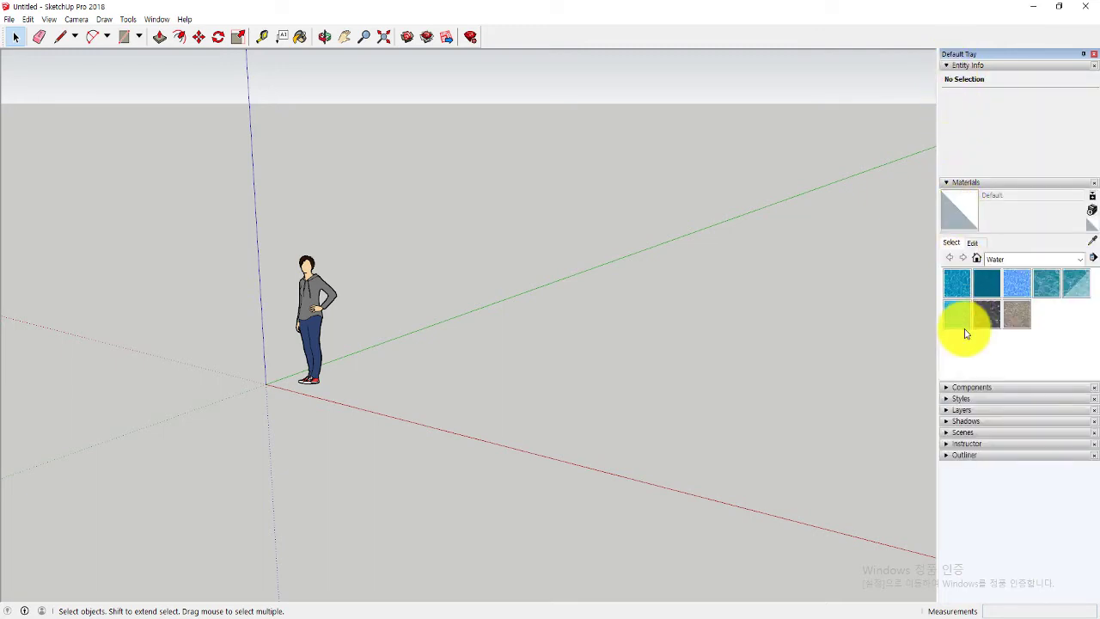
pyautogui.click(967, 390)
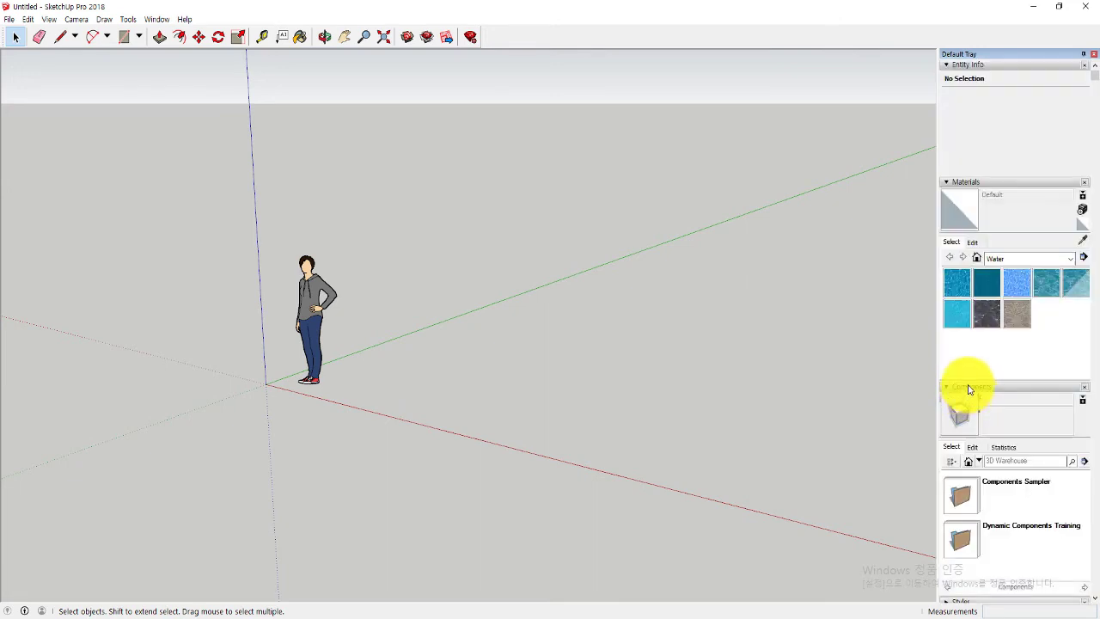
pyautogui.click(969, 389)
pyautogui.click(957, 182)
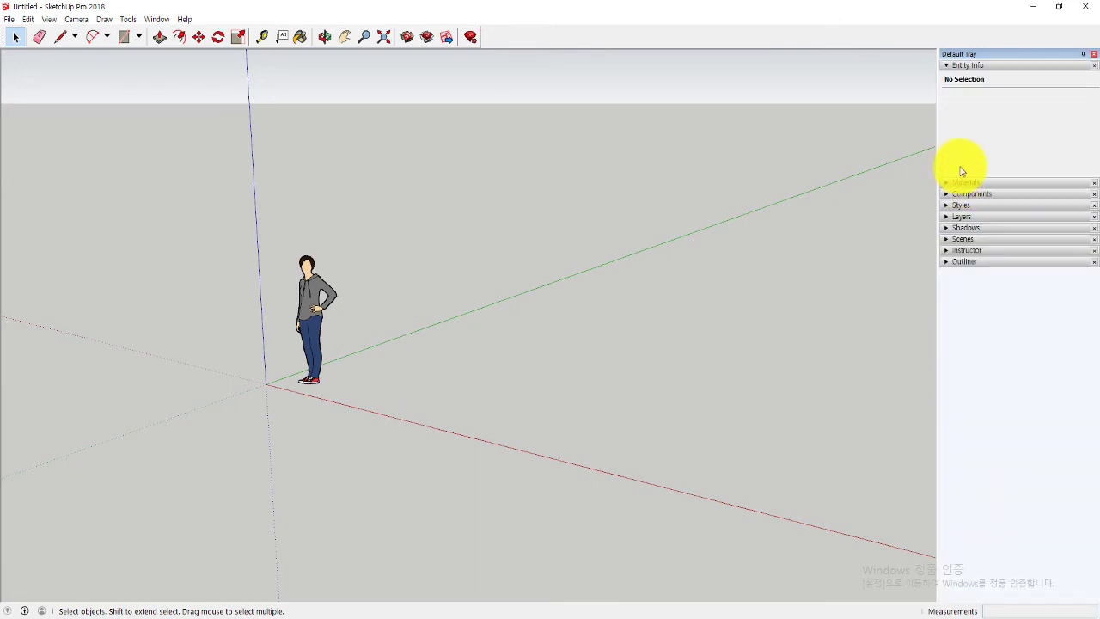
pyautogui.click(960, 69)
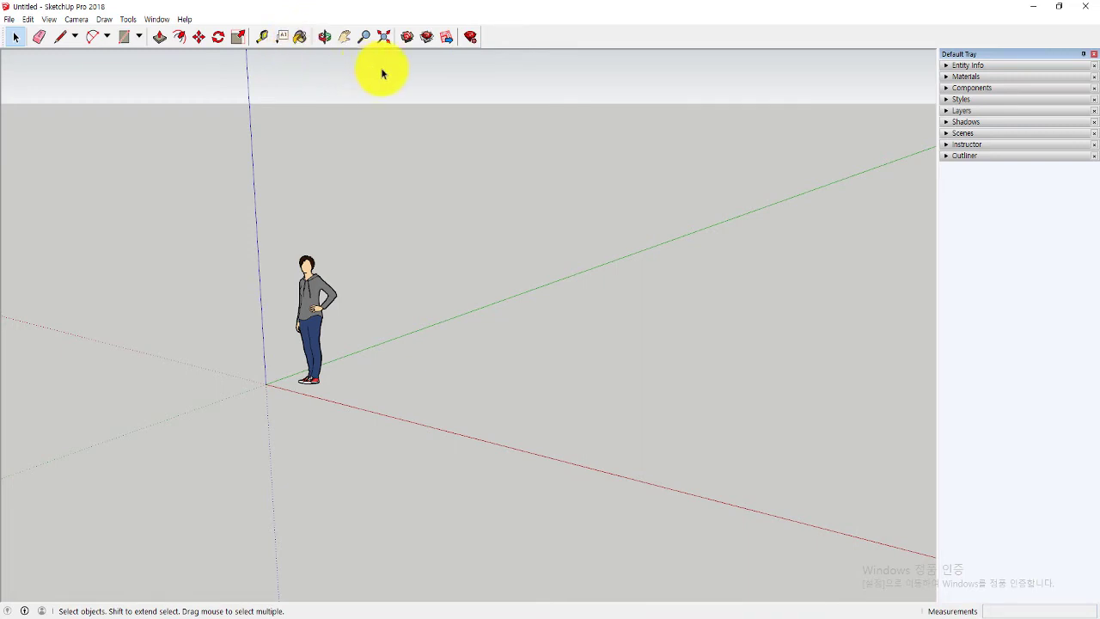
# Turn on the Camera toolbar and dock it at the end of the top toolbar row.
pyautogui.rightClick(533, 41)
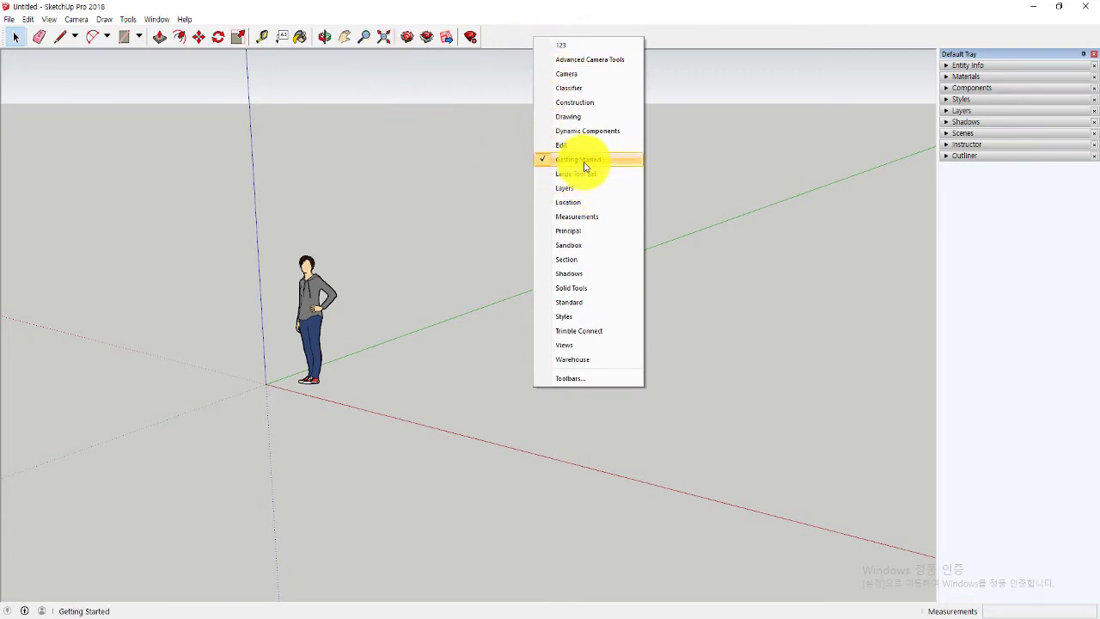
pyautogui.click(547, 84)
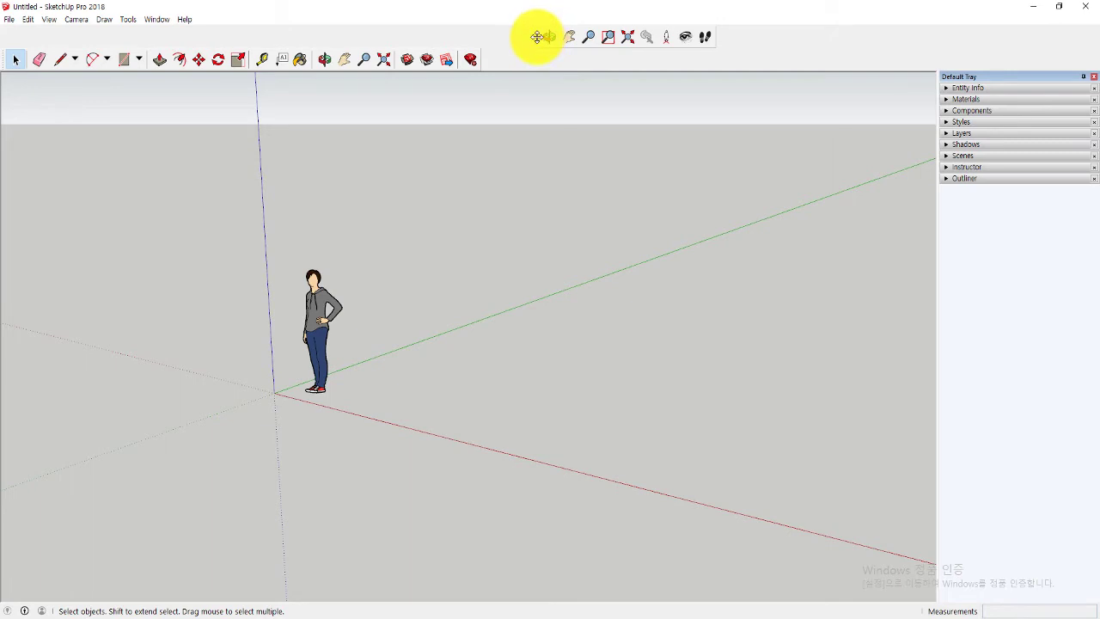
pyautogui.moveTo(535, 43); pyautogui.dragTo(481, 185)
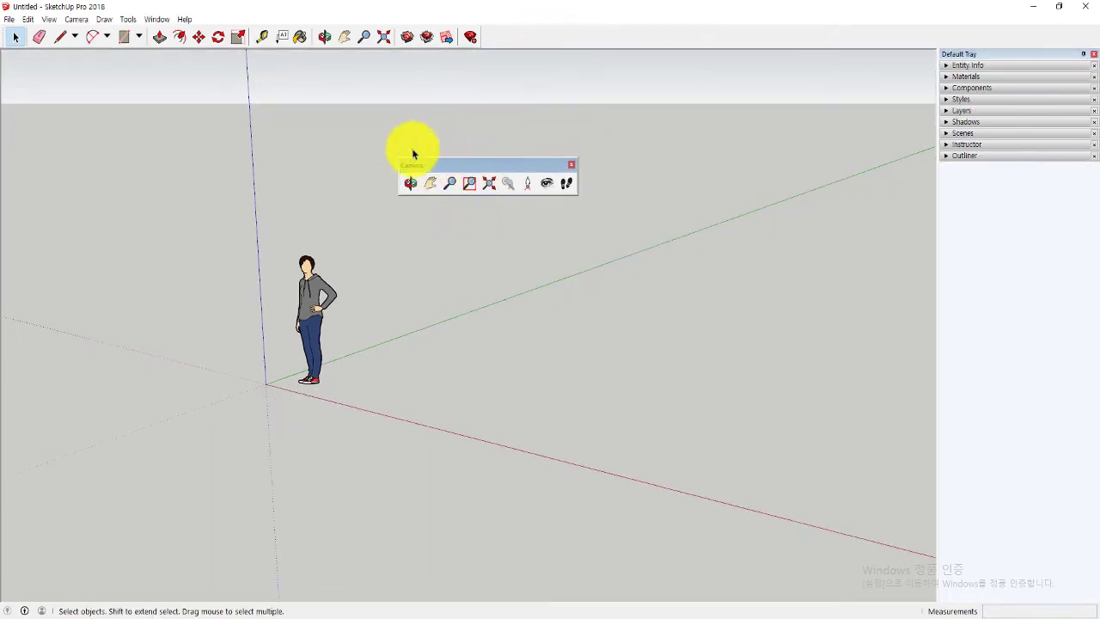
pyautogui.moveTo(457, 164)
pyautogui.mouseDown()
pyautogui.moveTo(523, 130)
pyautogui.moveTo(385, 98)
pyautogui.moveTo(455, 103)
pyautogui.moveTo(449, 95)
pyautogui.moveTo(496, 69)
pyautogui.moveTo(508, 41)
pyautogui.moveTo(209, 78)
pyautogui.mouseUp()
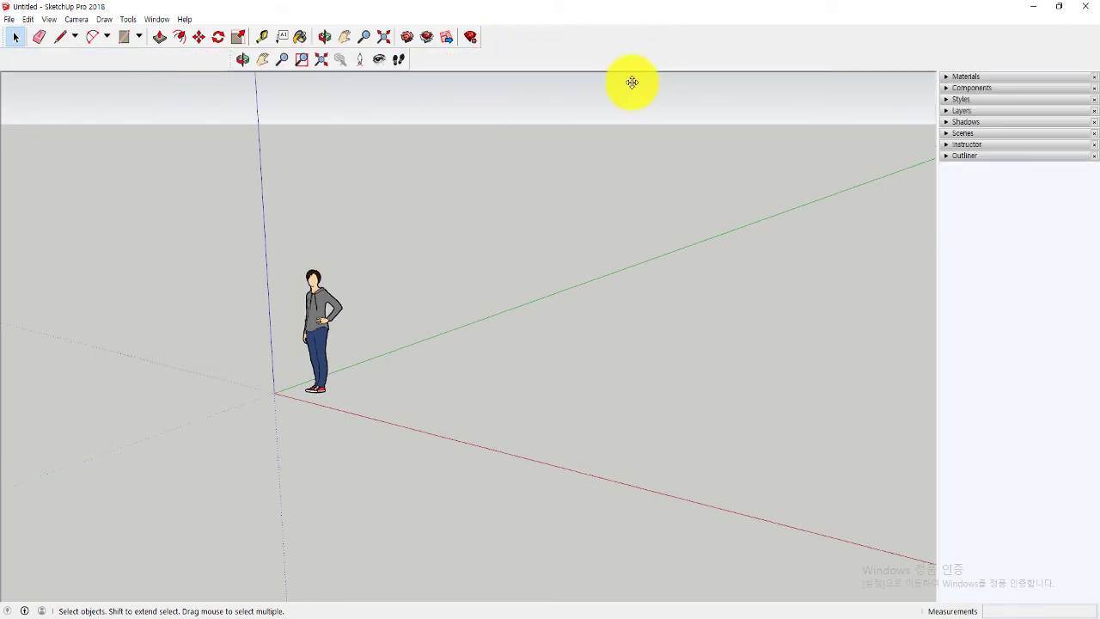
pyautogui.moveTo(632, 82); pyautogui.dragTo(560, 35)
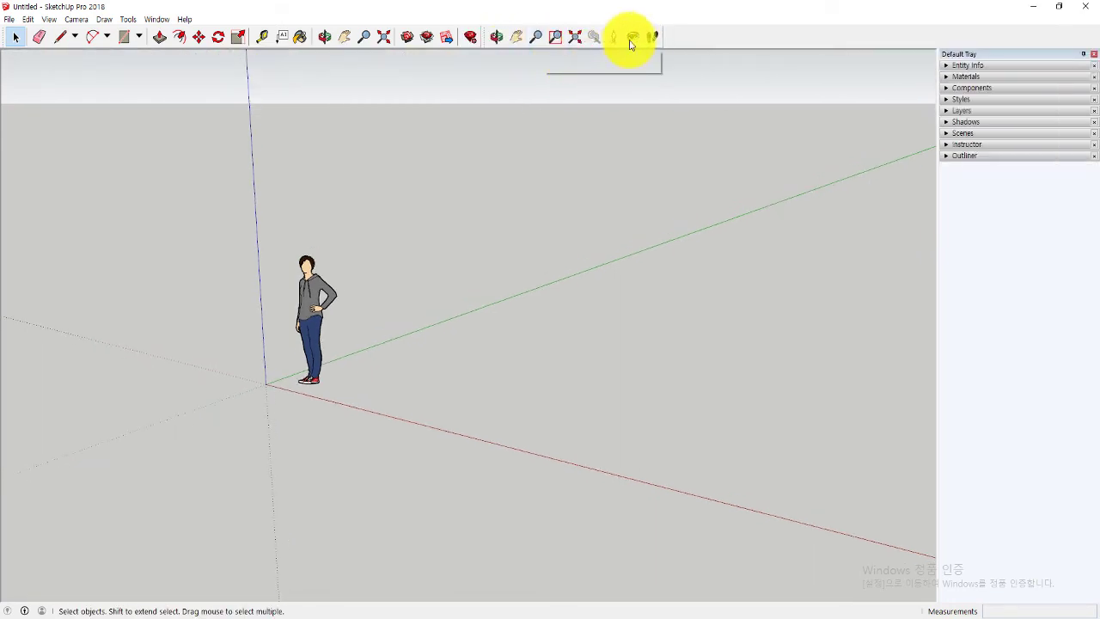
pyautogui.rightClick(699, 44)
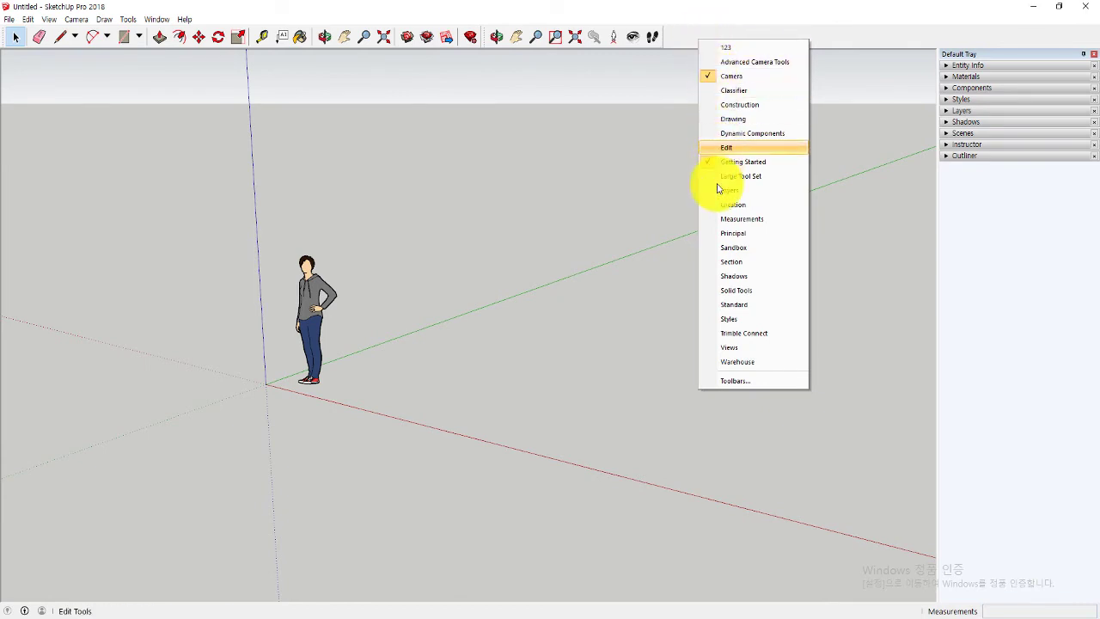
# Dock the Views toolbar in the top row and add the Large Tool Set on the left.
pyautogui.click(728, 348)
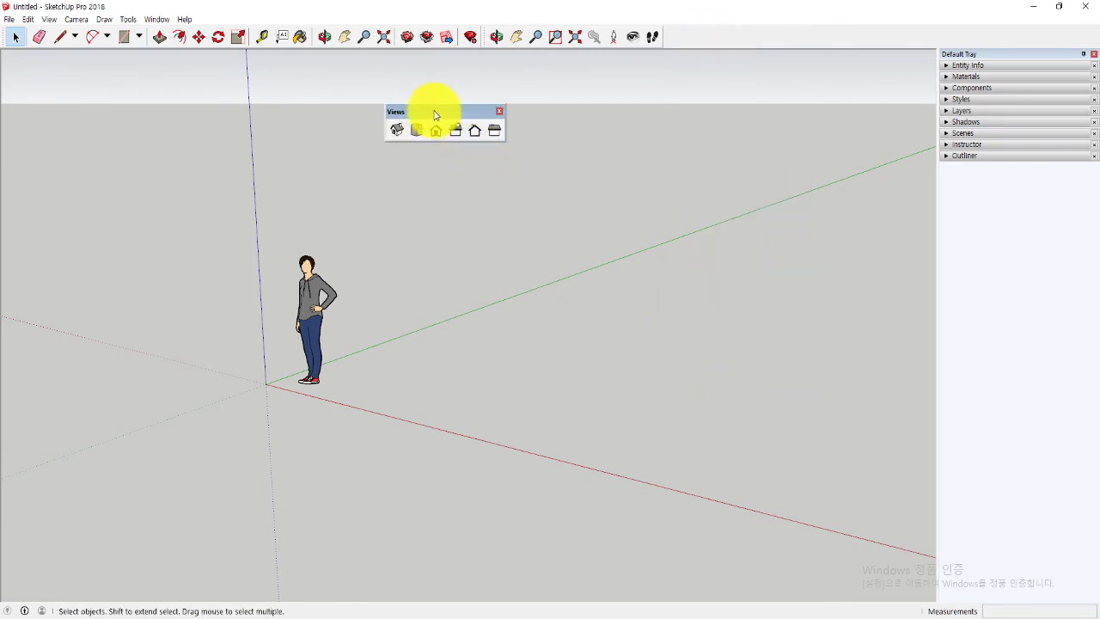
pyautogui.moveTo(434, 114)
pyautogui.mouseDown()
pyautogui.moveTo(341, 129)
pyautogui.moveTo(645, 108)
pyautogui.moveTo(708, 33)
pyautogui.moveTo(689, 28)
pyautogui.mouseUp()
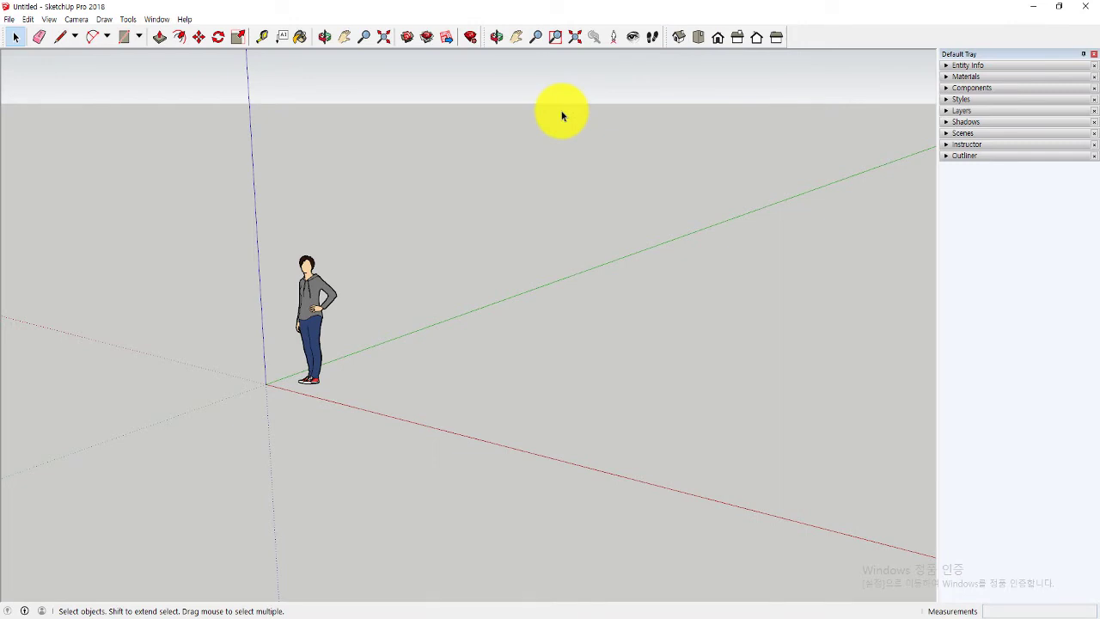
pyautogui.rightClick(808, 42)
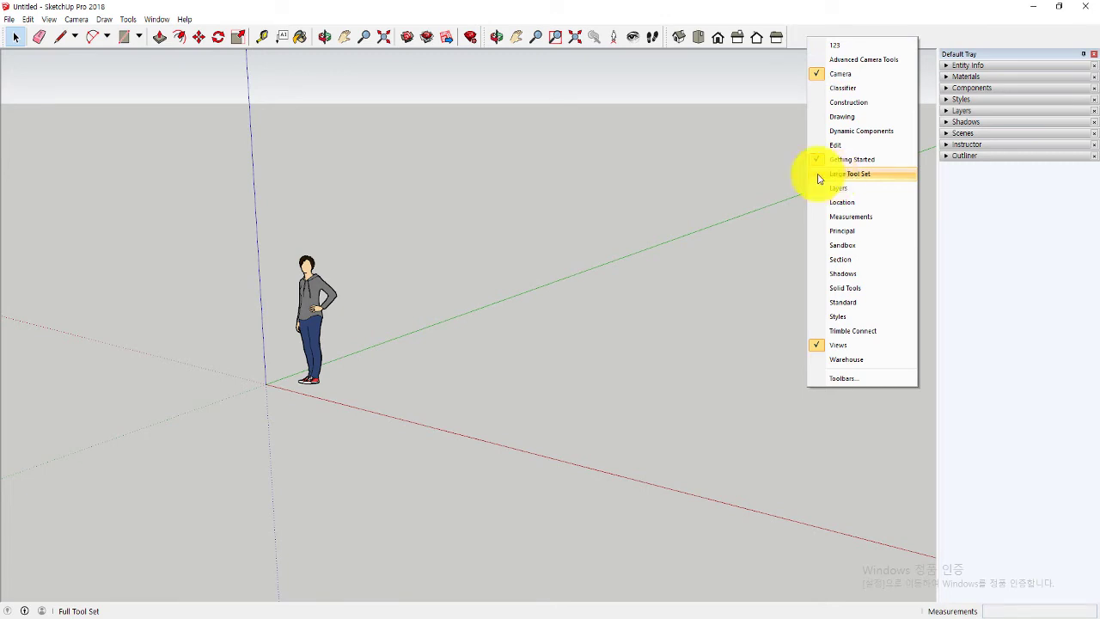
pyautogui.click(854, 177)
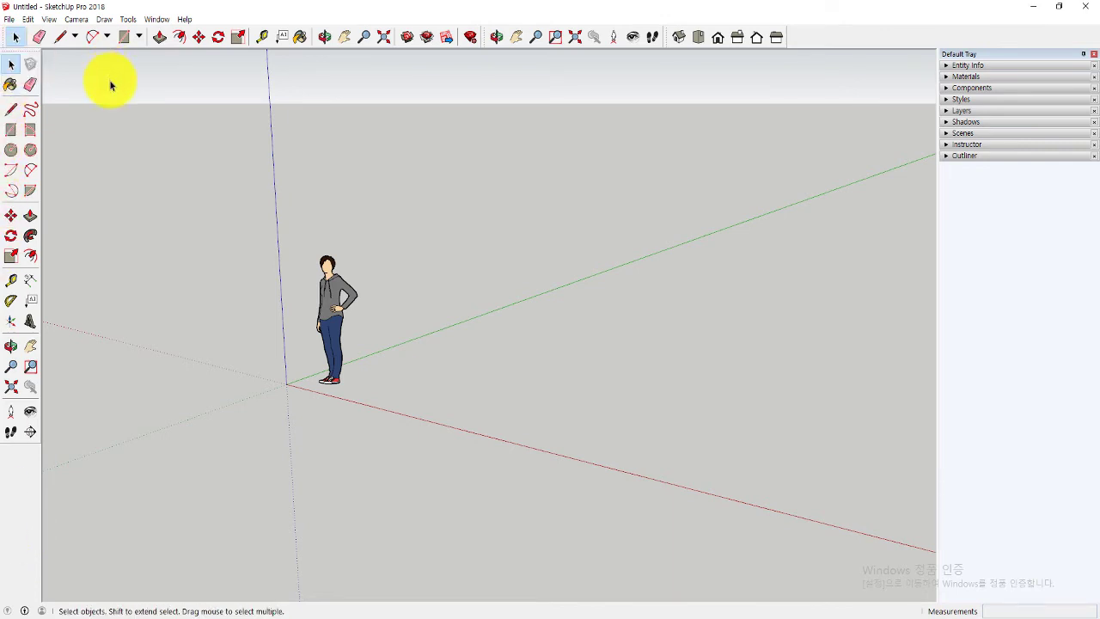
pyautogui.rightClick(815, 38)
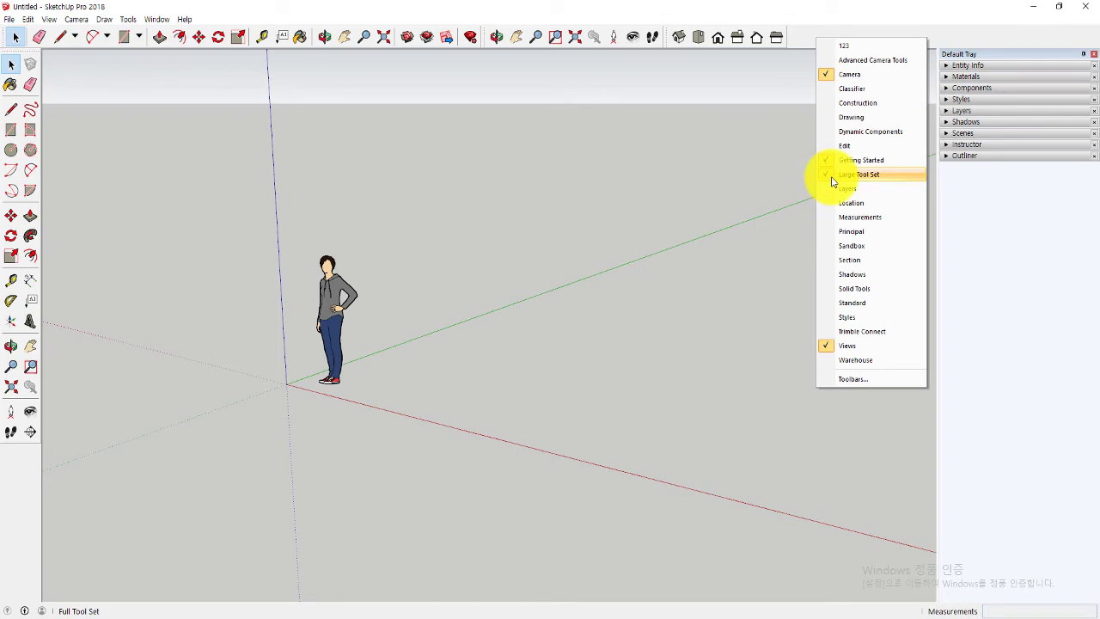
pyautogui.click(329, 160)
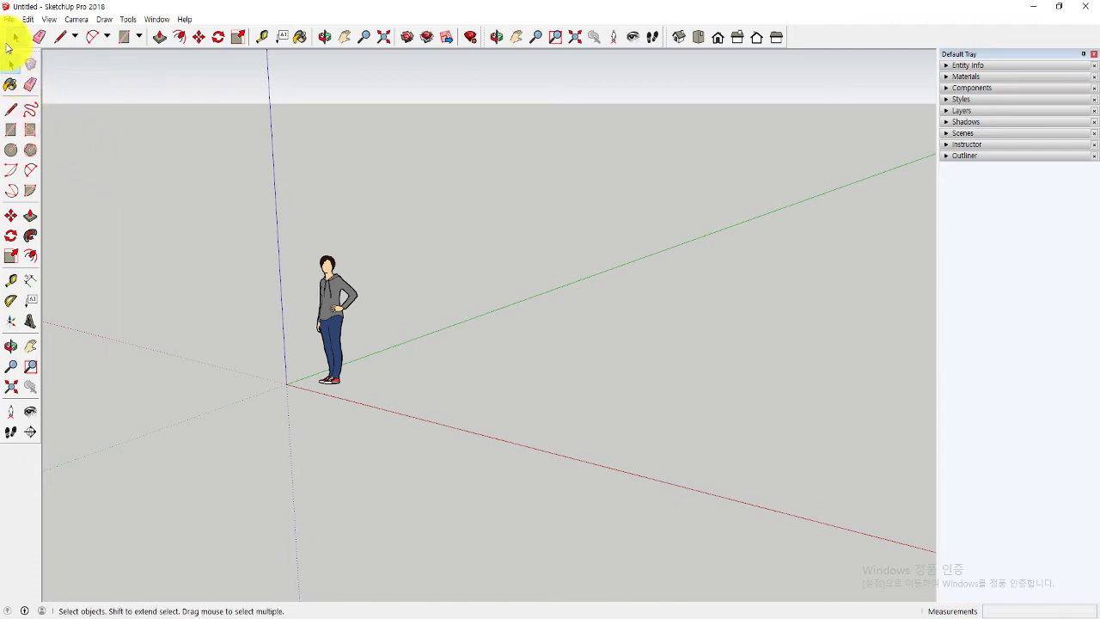
pyautogui.moveTo(10, 38); pyautogui.dragTo(428, 169)
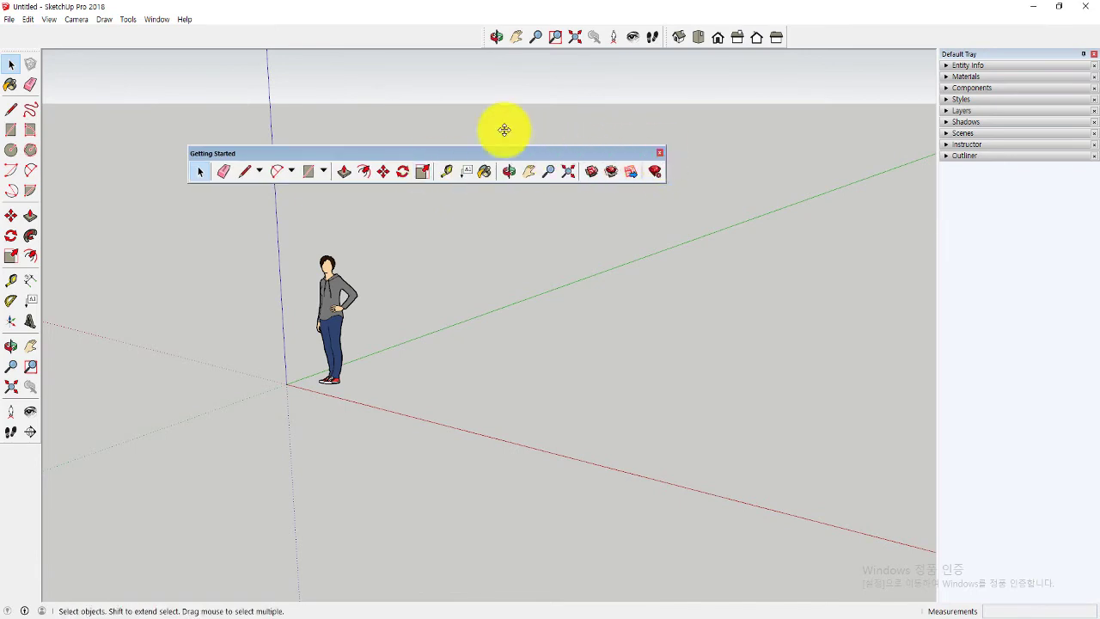
pyautogui.moveTo(516, 153)
pyautogui.mouseDown()
pyautogui.moveTo(340, 33)
pyautogui.moveTo(318, 38)
pyautogui.mouseUp()
pyautogui.moveTo(485, 66); pyautogui.dragTo(489, 36)
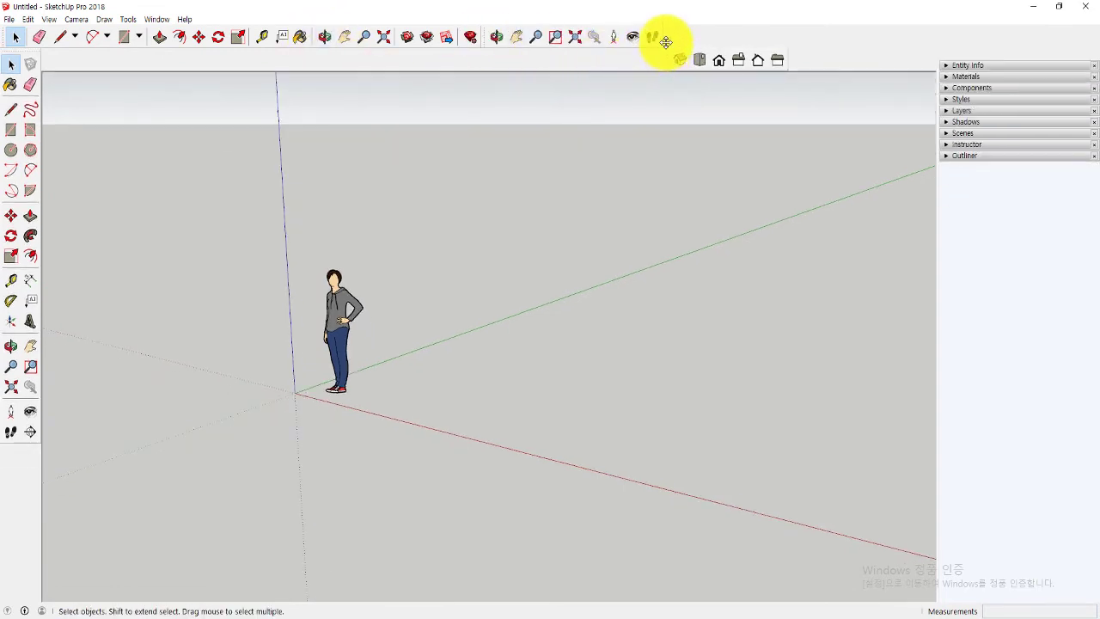
pyautogui.moveTo(665, 61); pyautogui.dragTo(665, 39)
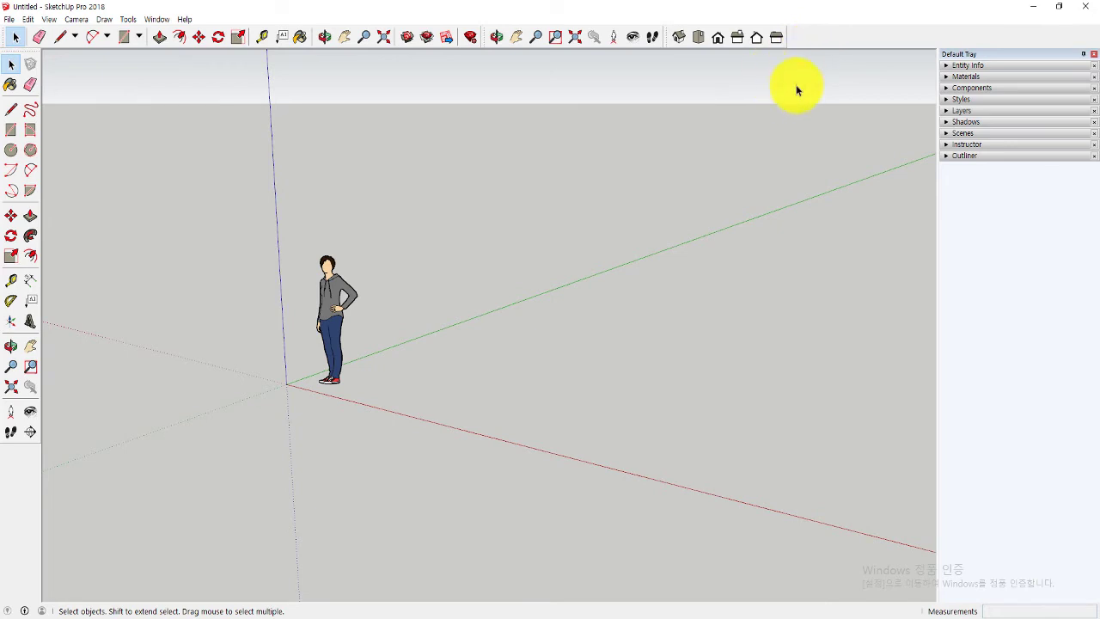
# Delete the custom toolbar 123 in the Toolbars dialog and start a new one named 1234.
pyautogui.rightClick(815, 40)
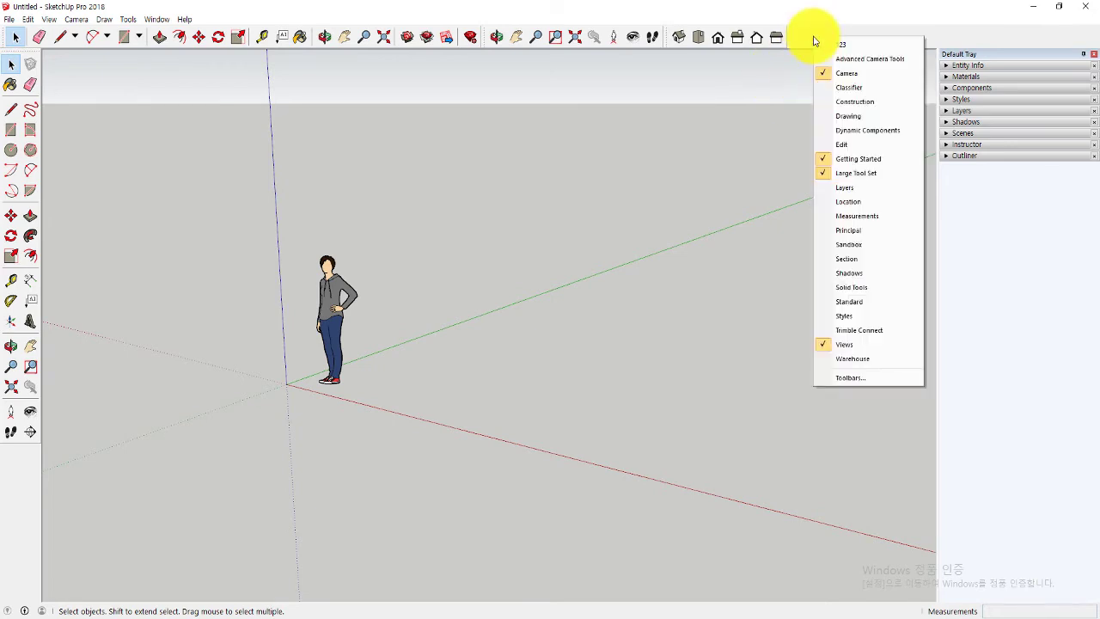
pyautogui.click(852, 379)
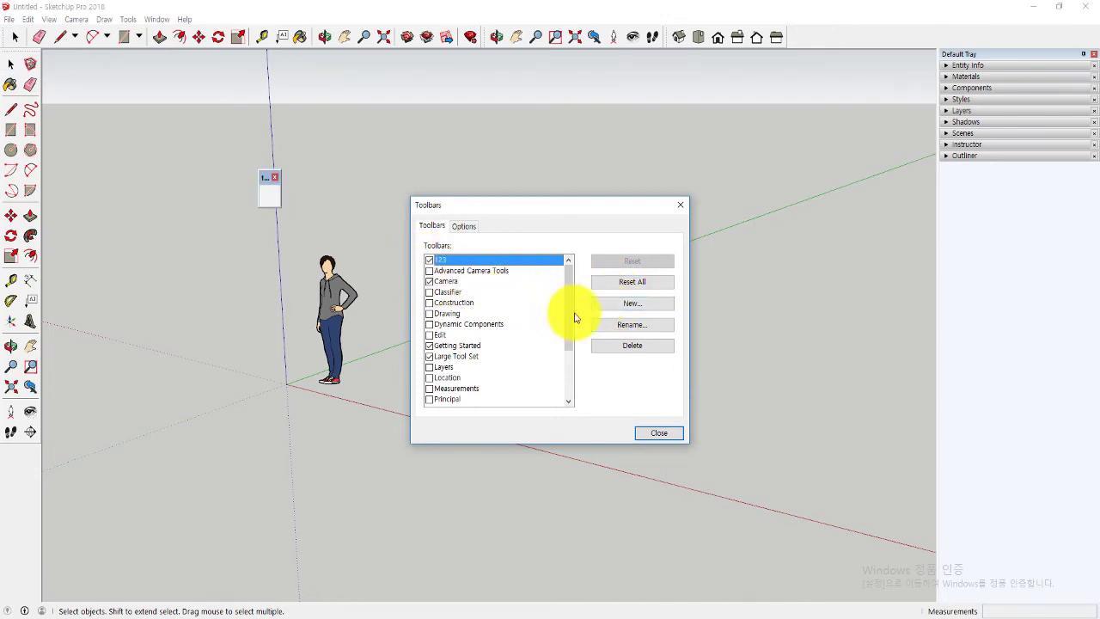
pyautogui.click(627, 347)
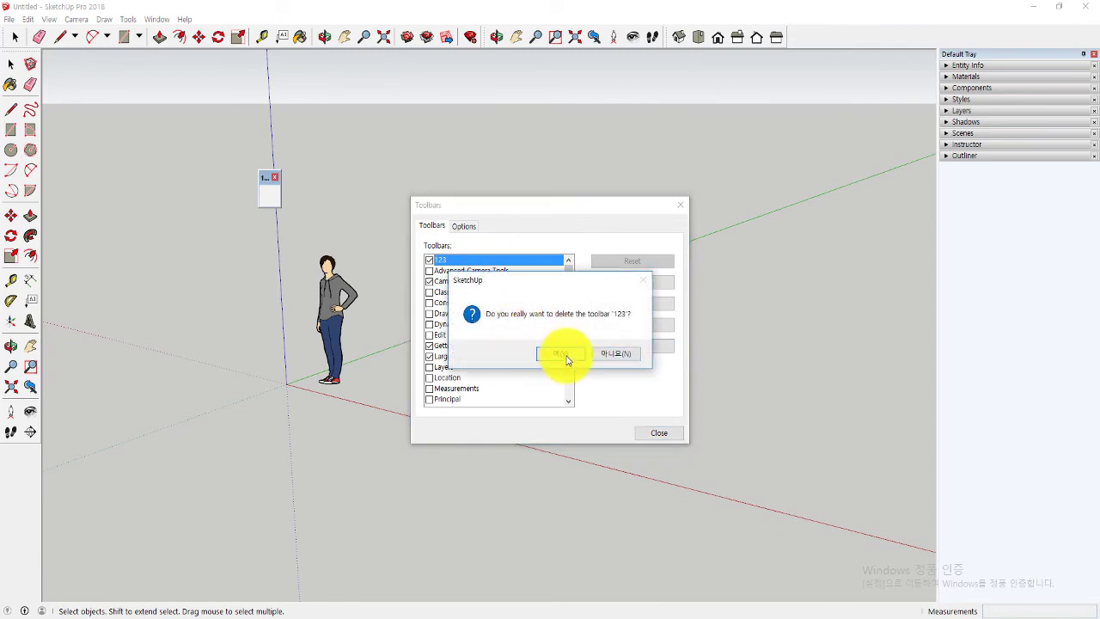
pyautogui.click(557, 355)
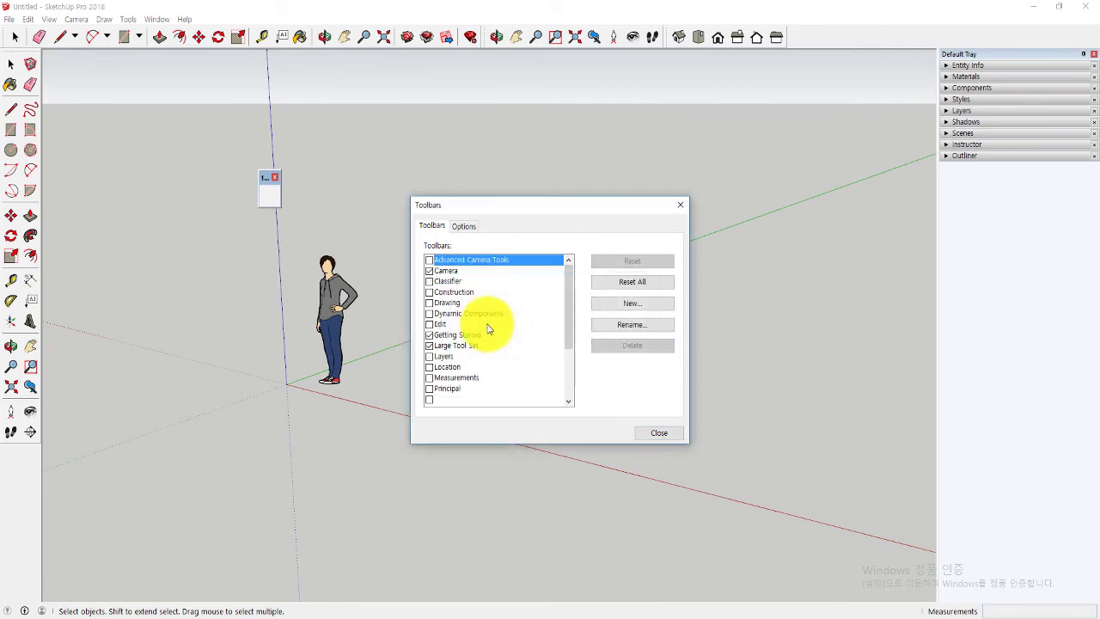
pyautogui.click(617, 305)
pyautogui.write('1234')
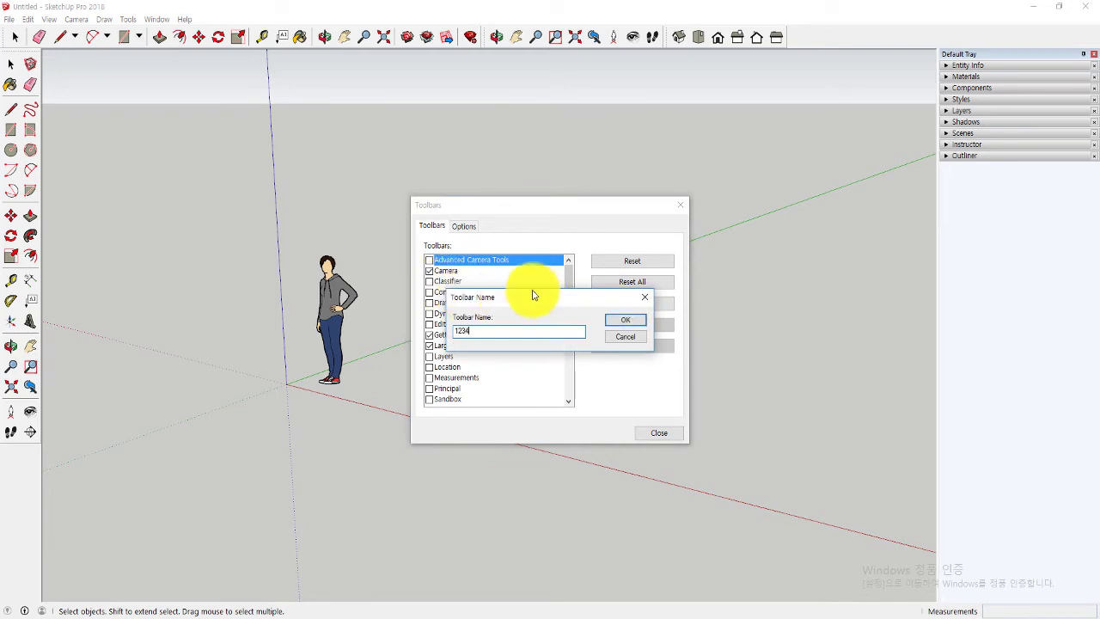
# Fill toolbar 1234 with Paint Bucket, Zoom, 3D Warehouse and Send to LayOut, then reset all toolbars.
pyautogui.click(624, 323)
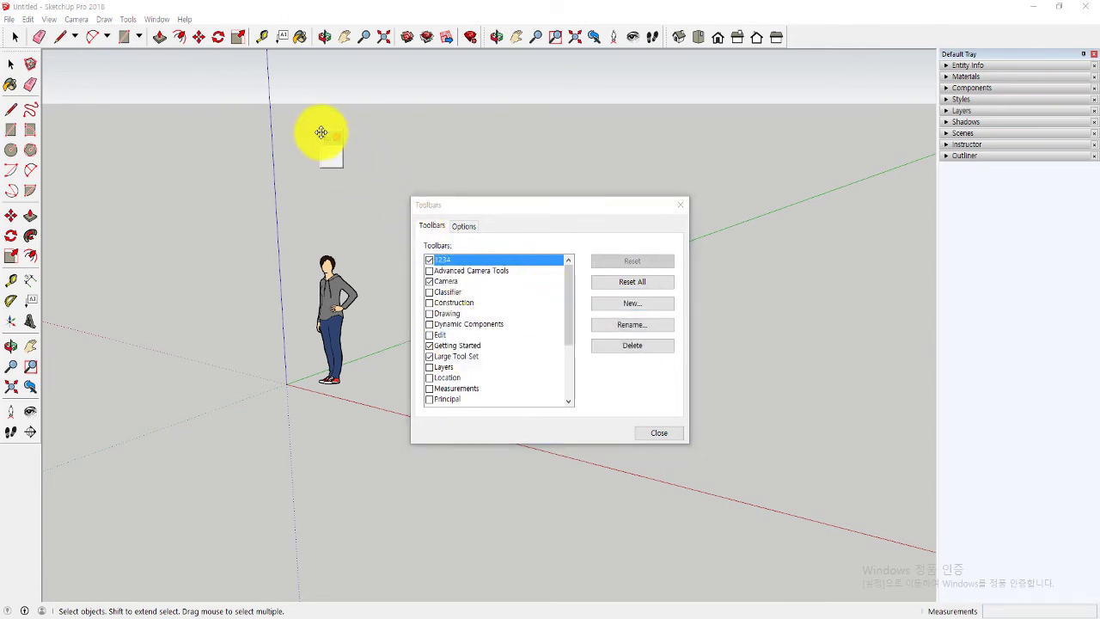
pyautogui.moveTo(499, 206); pyautogui.dragTo(613, 205)
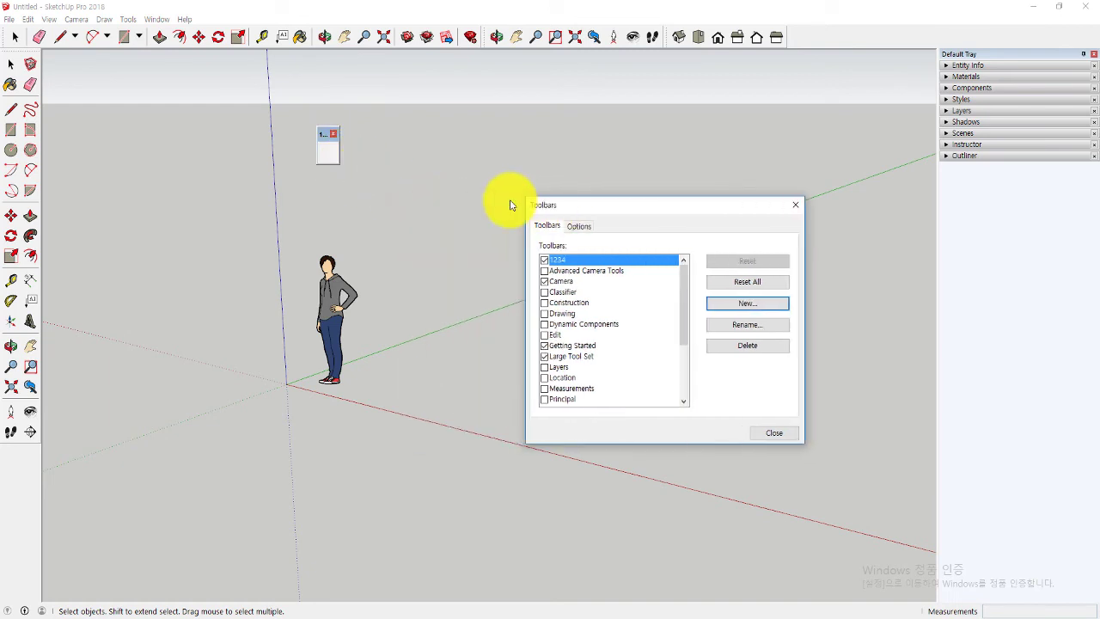
pyautogui.click(301, 39)
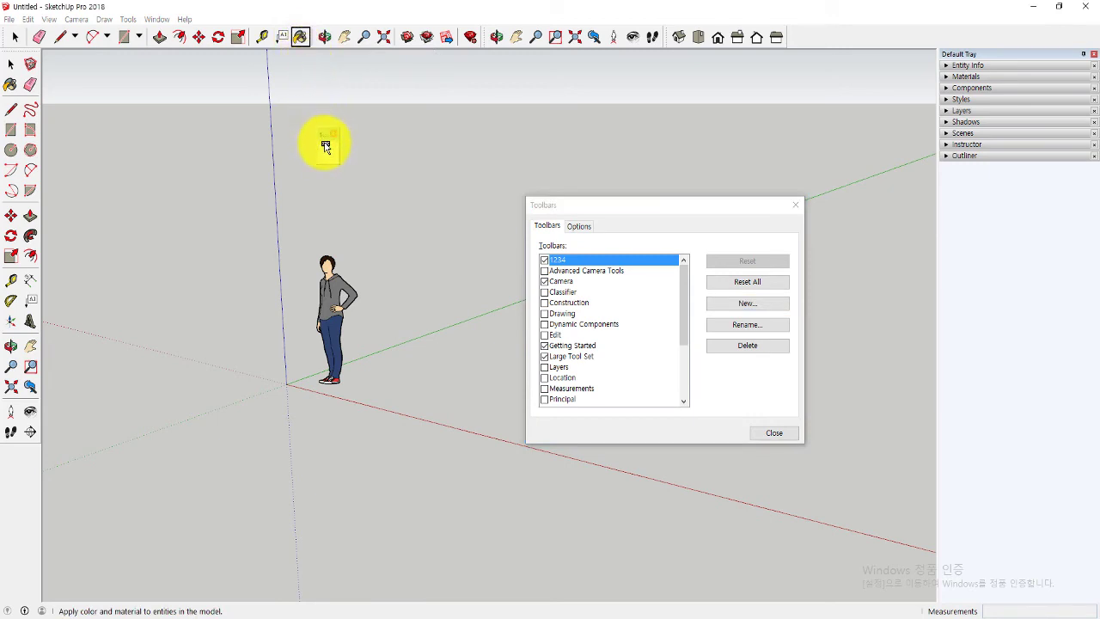
pyautogui.moveTo(319, 117); pyautogui.dragTo(326, 152)
pyautogui.moveTo(344, 37); pyautogui.dragTo(343, 65)
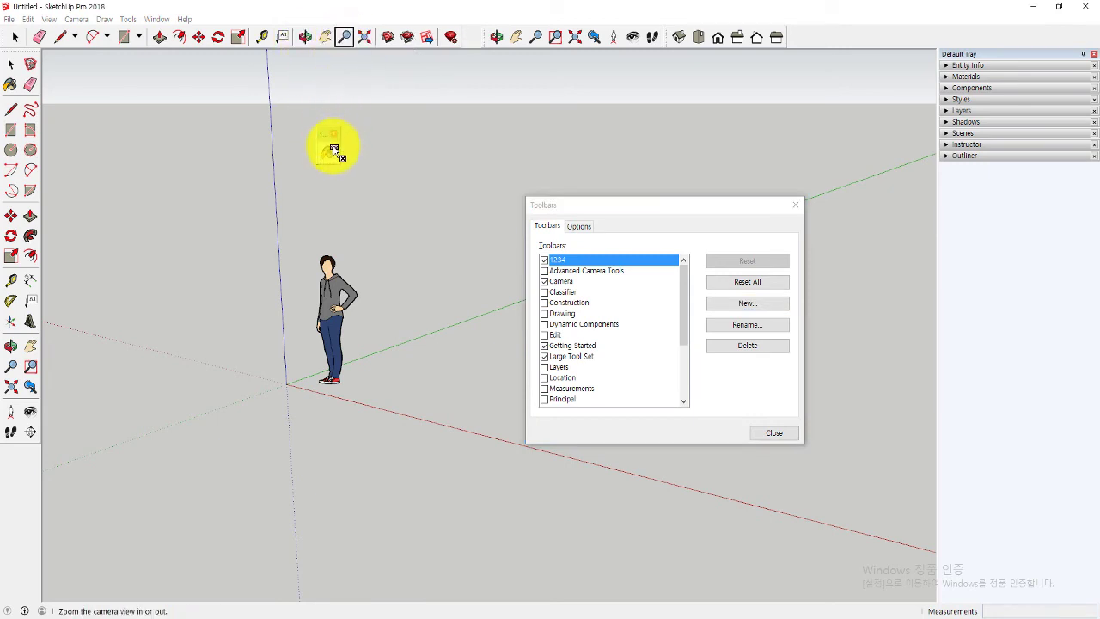
pyautogui.moveTo(332, 154); pyautogui.dragTo(334, 153)
pyautogui.moveTo(366, 37); pyautogui.dragTo(346, 152)
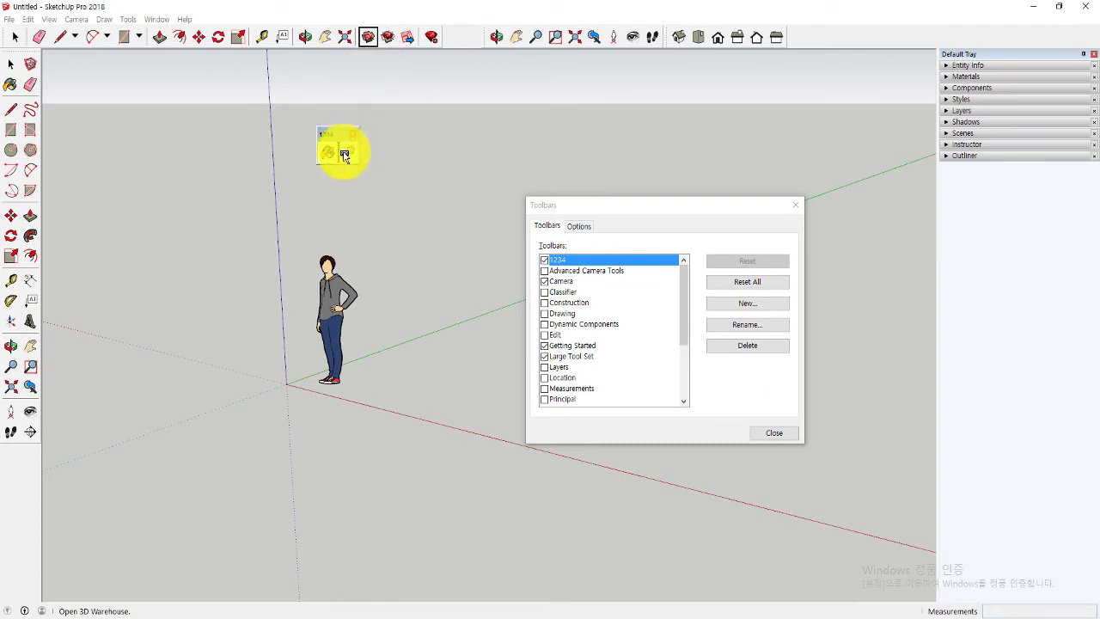
pyautogui.moveTo(388, 37); pyautogui.dragTo(361, 153)
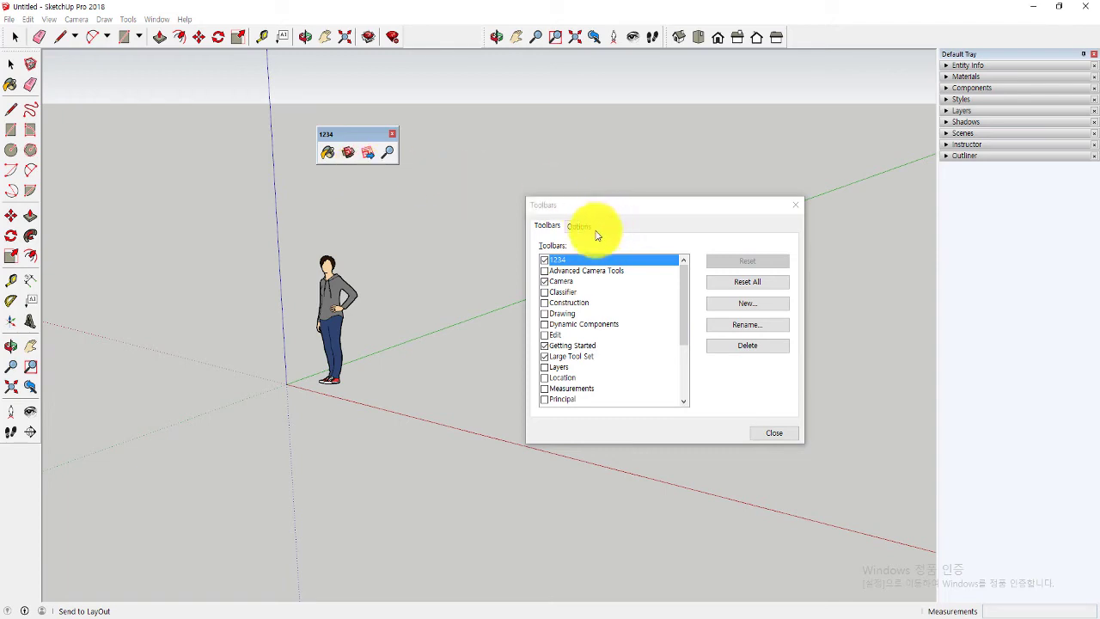
pyautogui.click(744, 284)
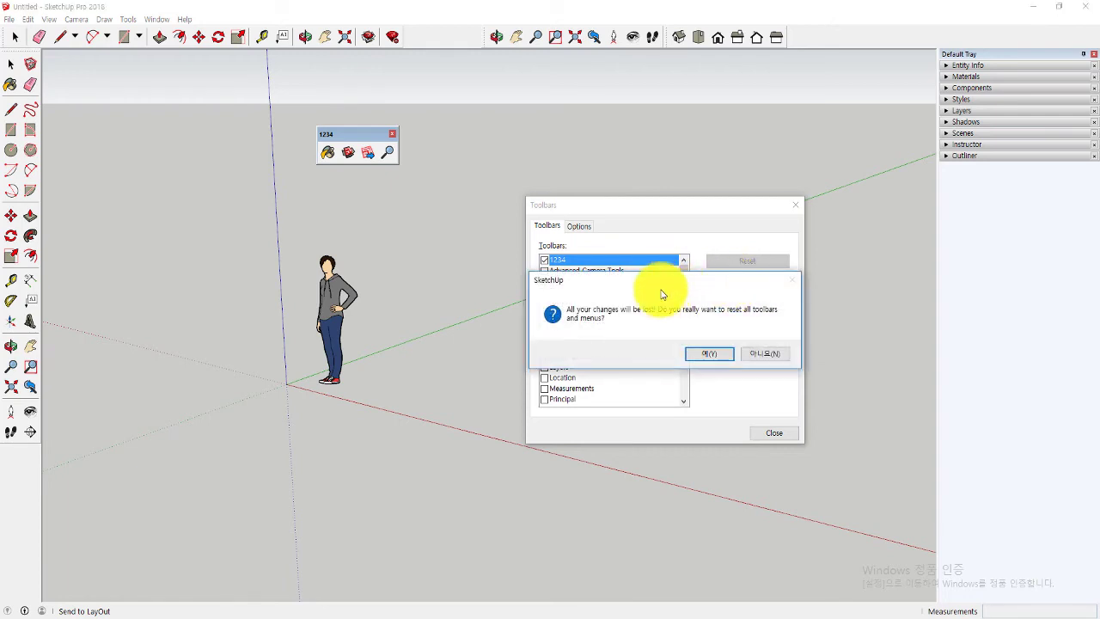
pyautogui.click(703, 355)
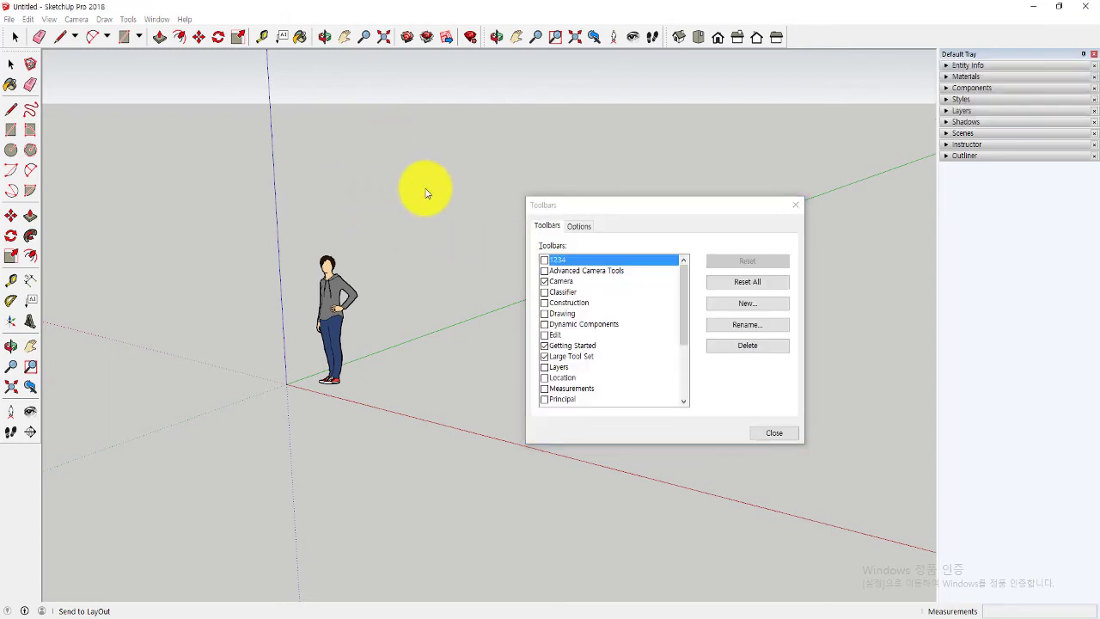
# Show the 1234 toolbar, then delete it and close the Toolbars window.
pyautogui.click(544, 261)
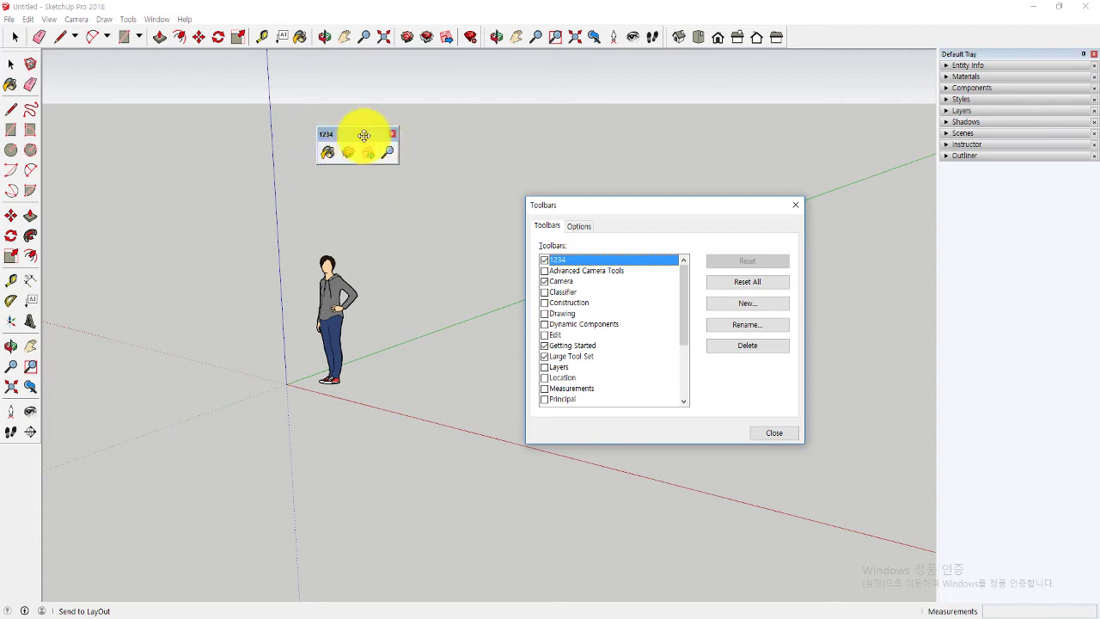
pyautogui.moveTo(361, 132); pyautogui.dragTo(482, 91)
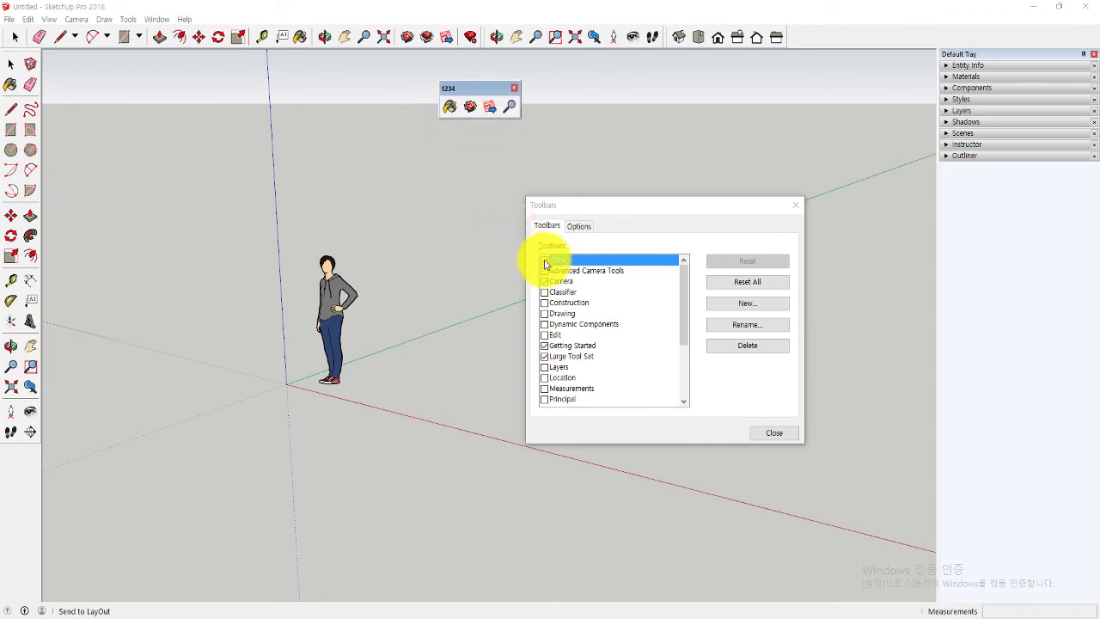
pyautogui.click(745, 351)
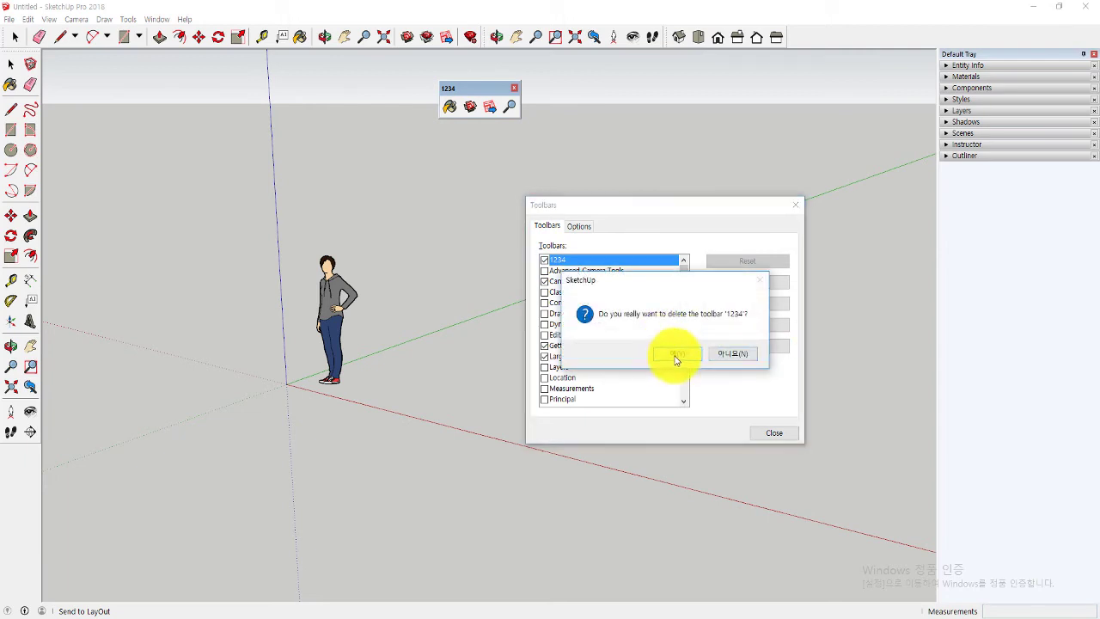
pyautogui.click(676, 360)
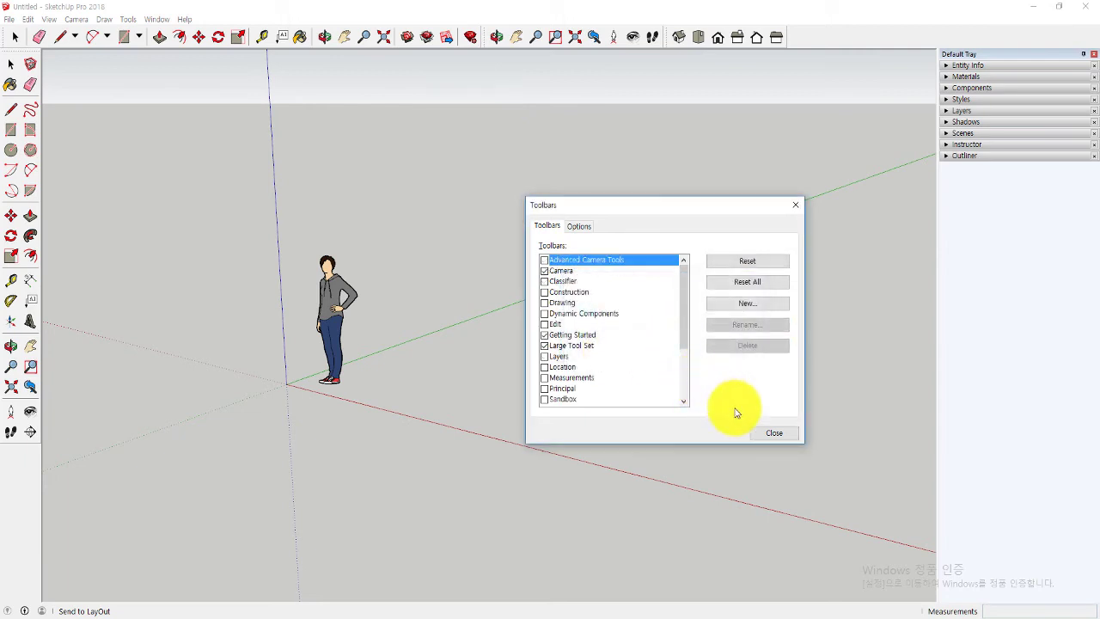
pyautogui.click(769, 432)
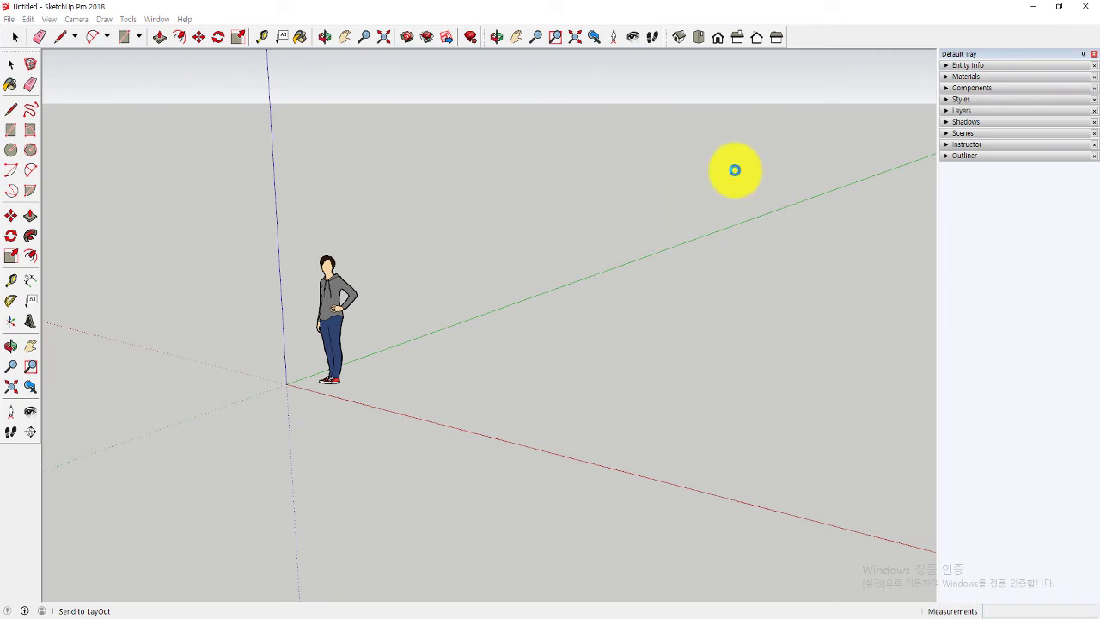
# Reopen the toolbar customization window from the toolbar area and close it again.
pyautogui.rightClick(824, 38)
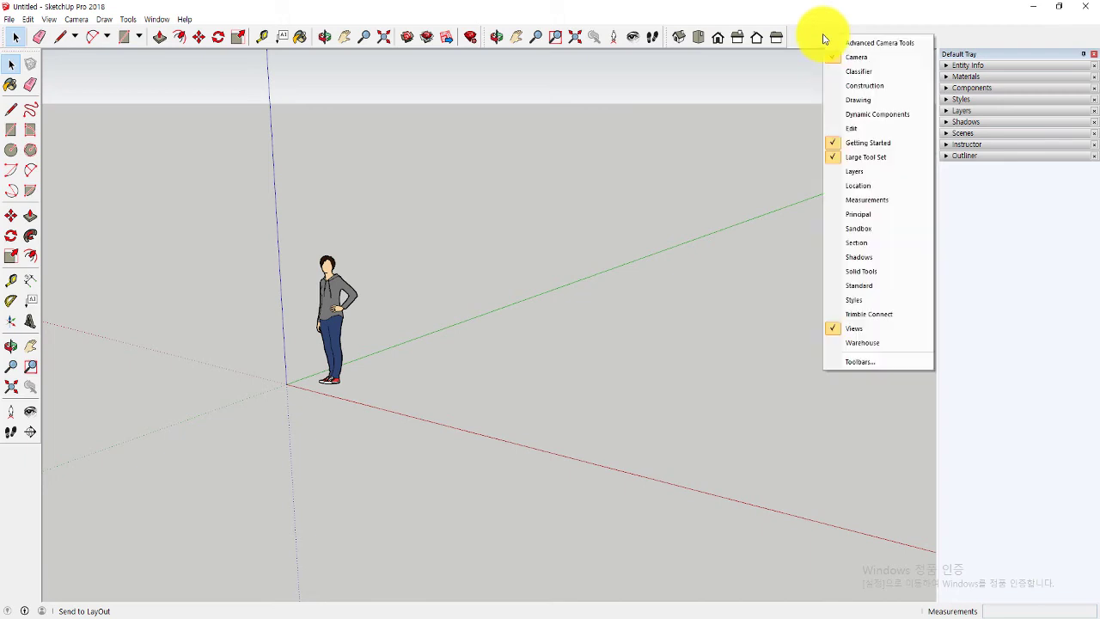
pyautogui.click(849, 362)
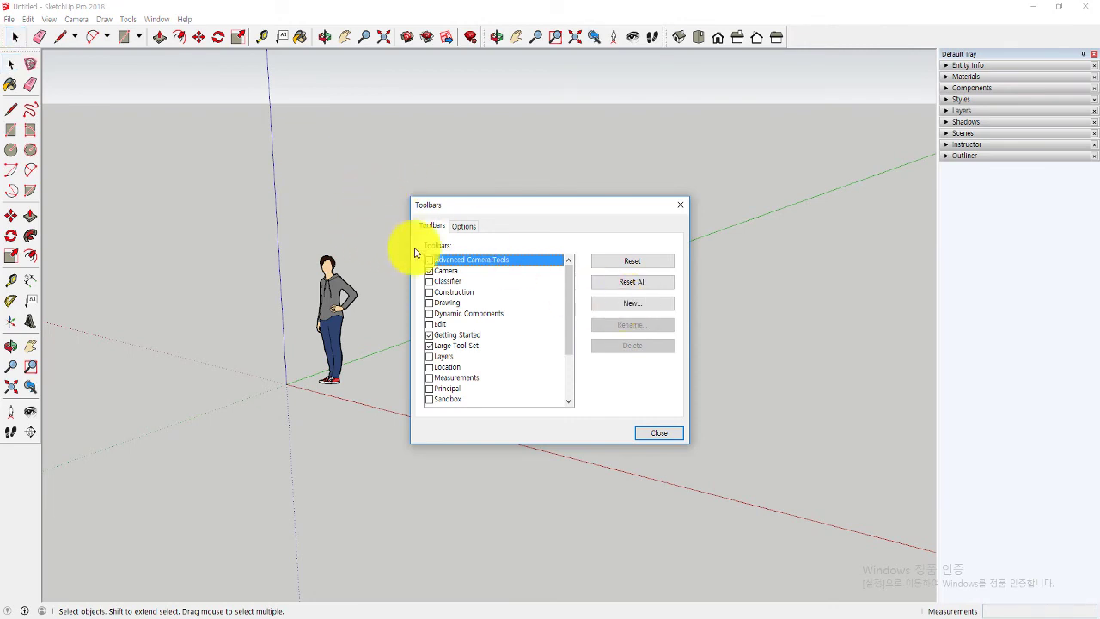
pyautogui.click(679, 207)
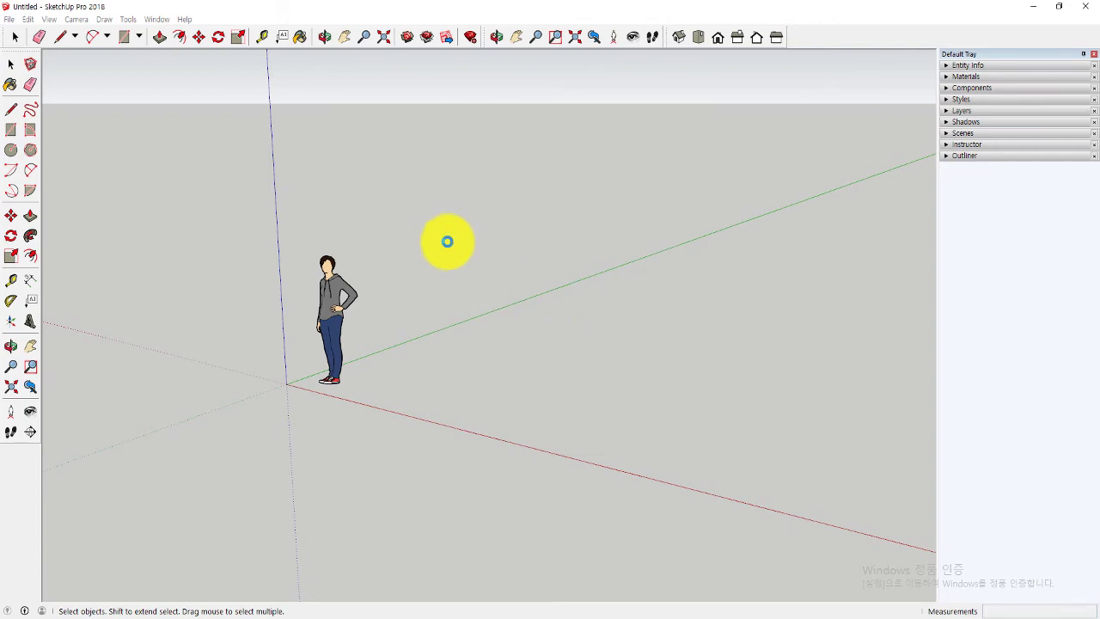
# Draw a square on the ground beside the scale figure with the Rectangle tool.
pyautogui.moveTo(457, 290); pyautogui.dragTo(438, 307, button='middle')
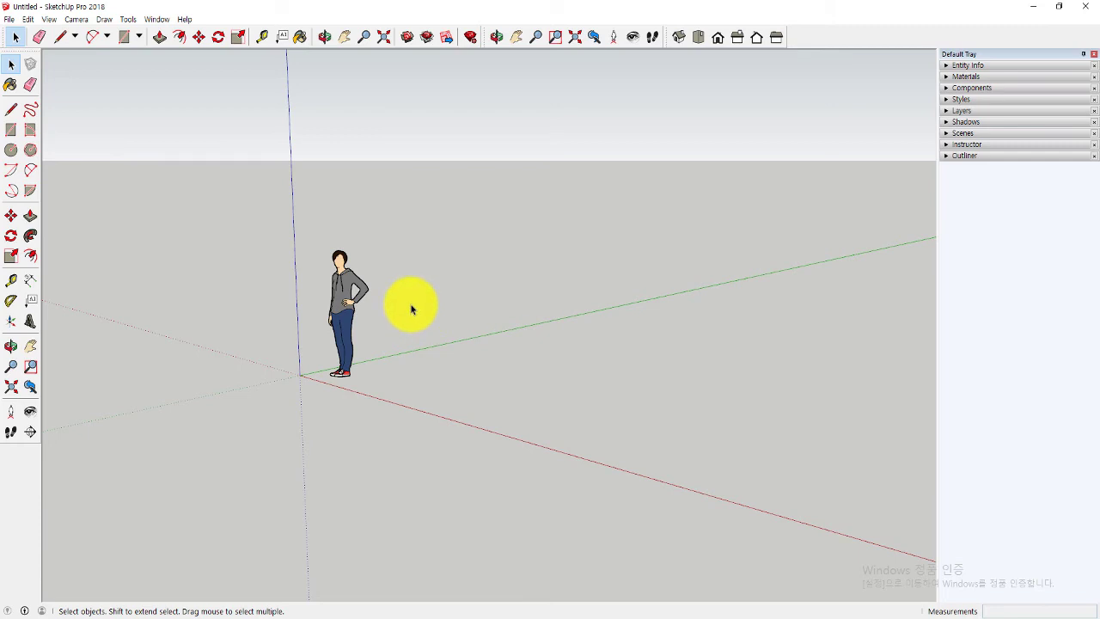
pyautogui.scroll(1, 412, 309)
pyautogui.scroll(1, 412, 309)
pyautogui.scroll(-1, 412, 310)
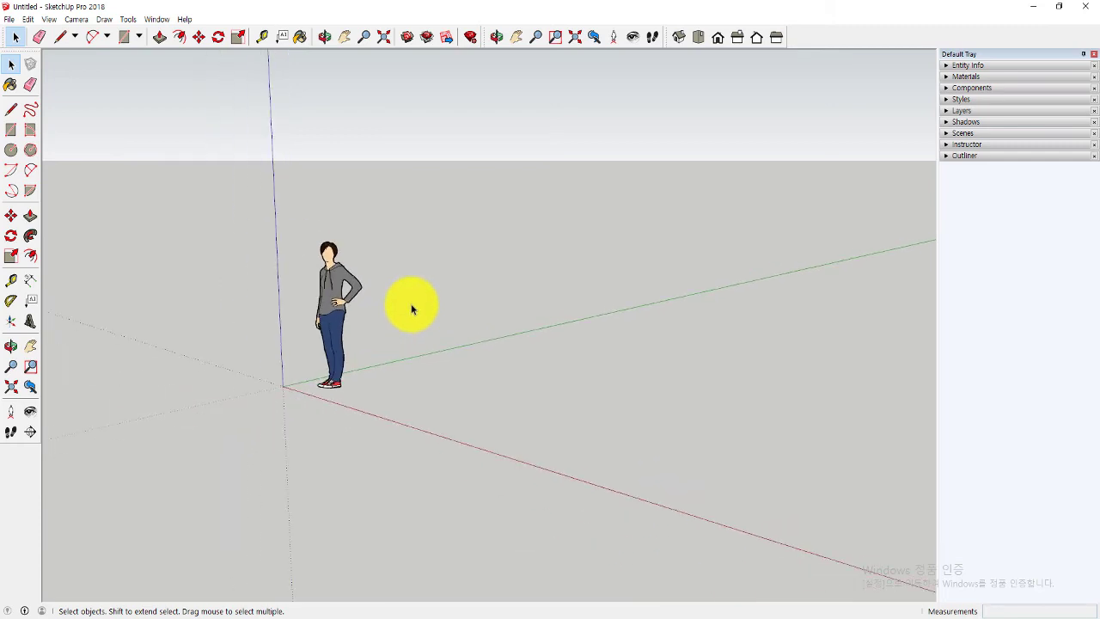
pyautogui.scroll(1, 412, 309)
pyautogui.scroll(1, 412, 309)
pyautogui.scroll(1, 412, 309)
pyautogui.scroll(-1, 411, 310)
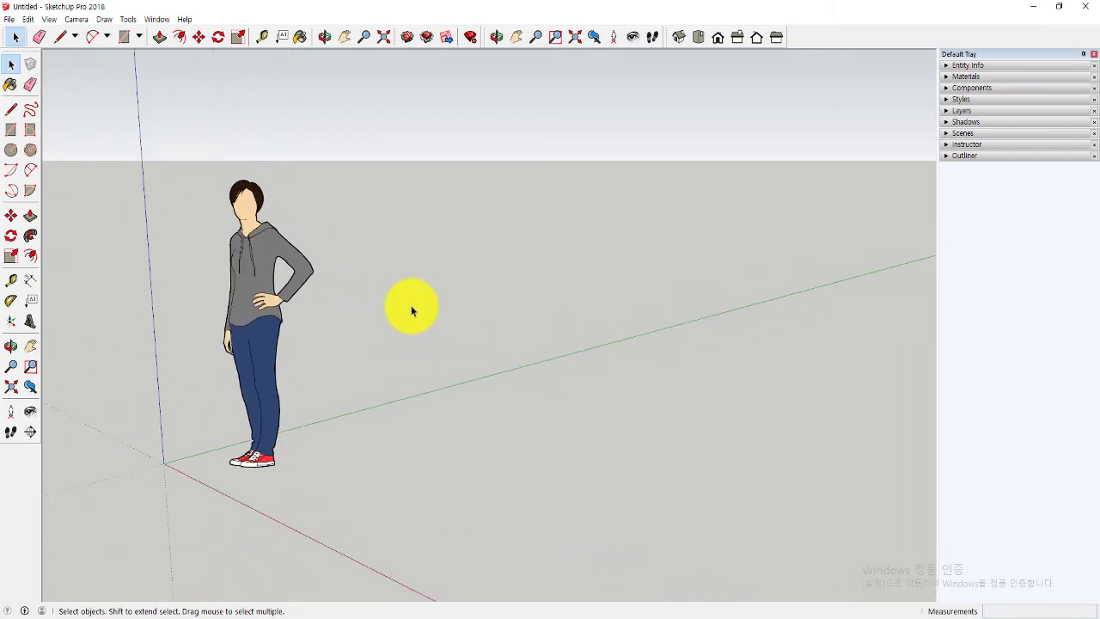
pyautogui.scroll(1, 411, 310)
pyautogui.scroll(1, 412, 309)
pyautogui.scroll(-1, 411, 310)
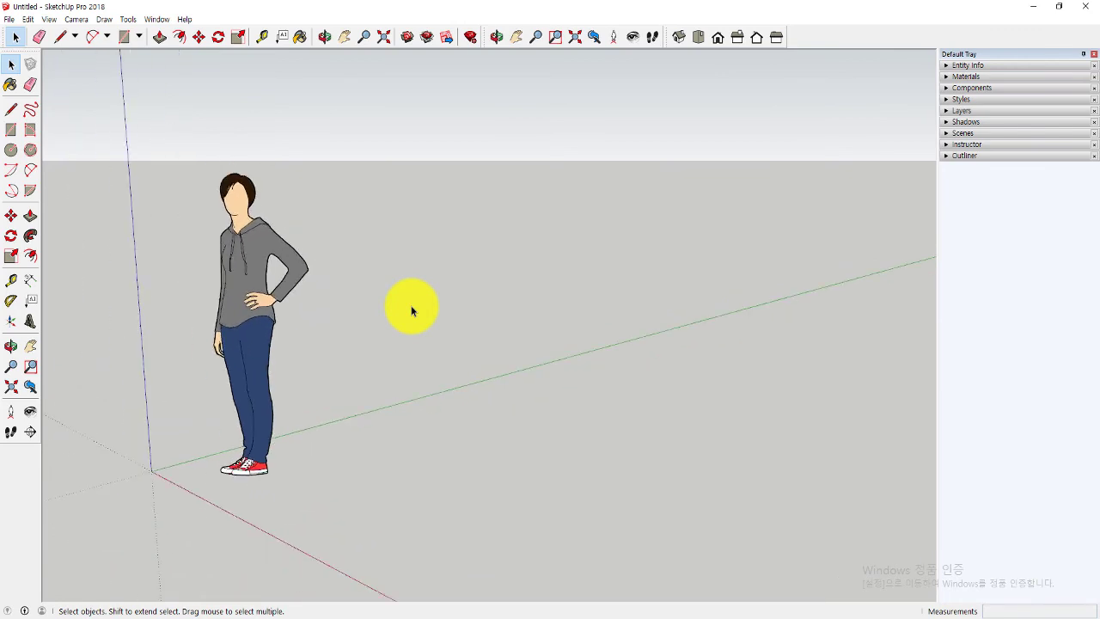
pyautogui.scroll(-1, 412, 309)
pyautogui.scroll(-1, 411, 310)
pyautogui.scroll(-1, 412, 309)
pyautogui.scroll(-1, 412, 309)
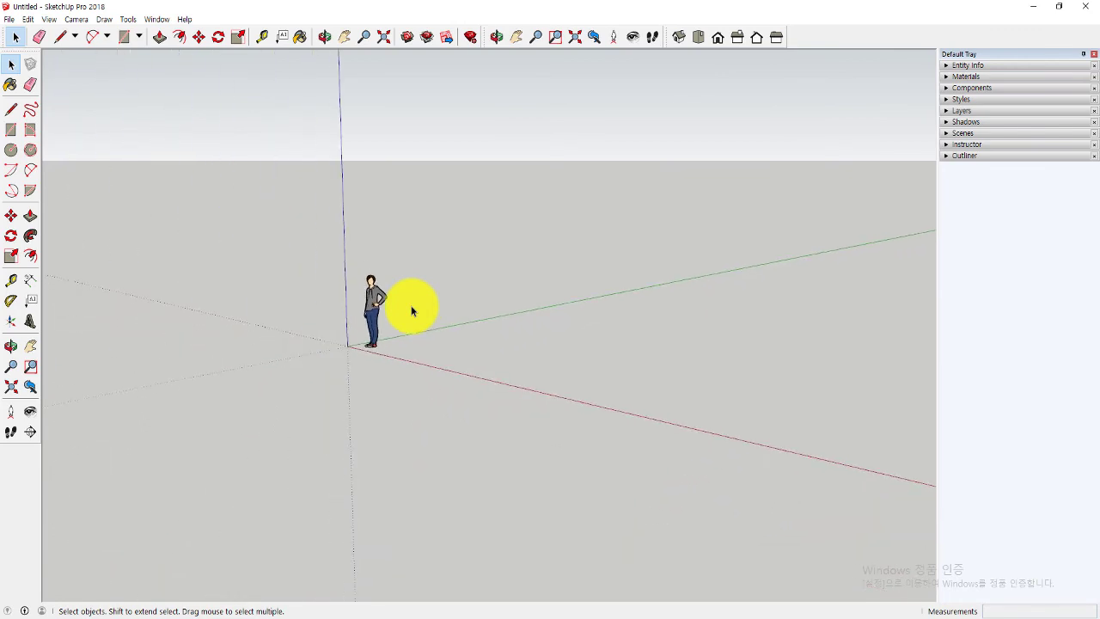
pyautogui.scroll(-1, 412, 309)
pyautogui.scroll(-1, 411, 309)
pyautogui.scroll(-1, 411, 309)
pyautogui.scroll(2, 411, 309)
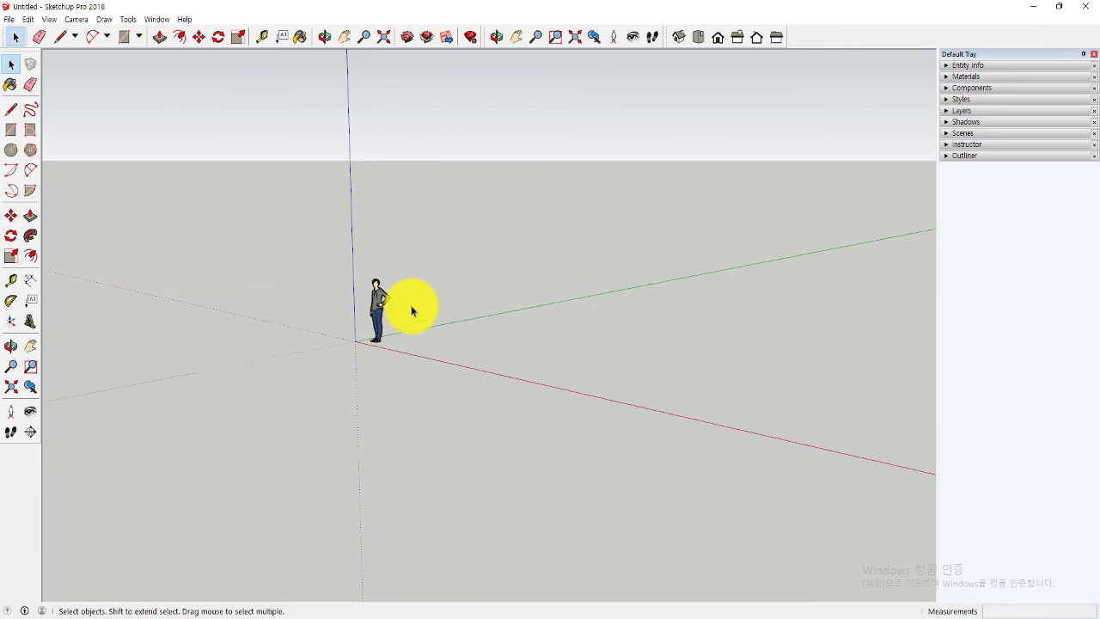
pyautogui.scroll(1, 411, 309)
pyautogui.scroll(1, 412, 309)
pyautogui.scroll(1, 411, 310)
pyautogui.scroll(1, 412, 309)
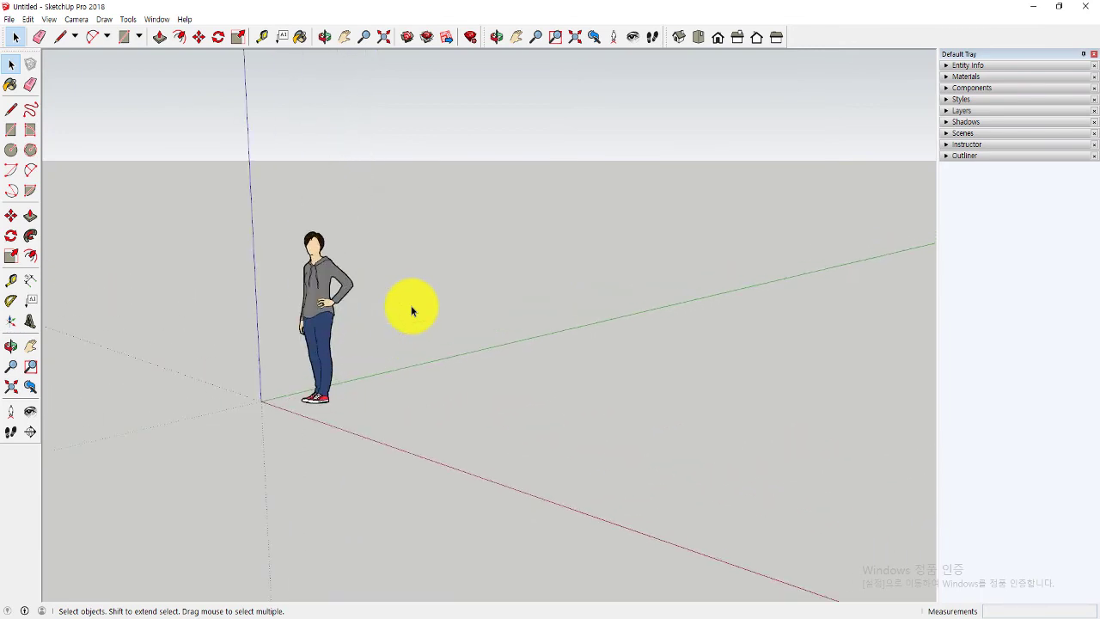
pyautogui.click(13, 131)
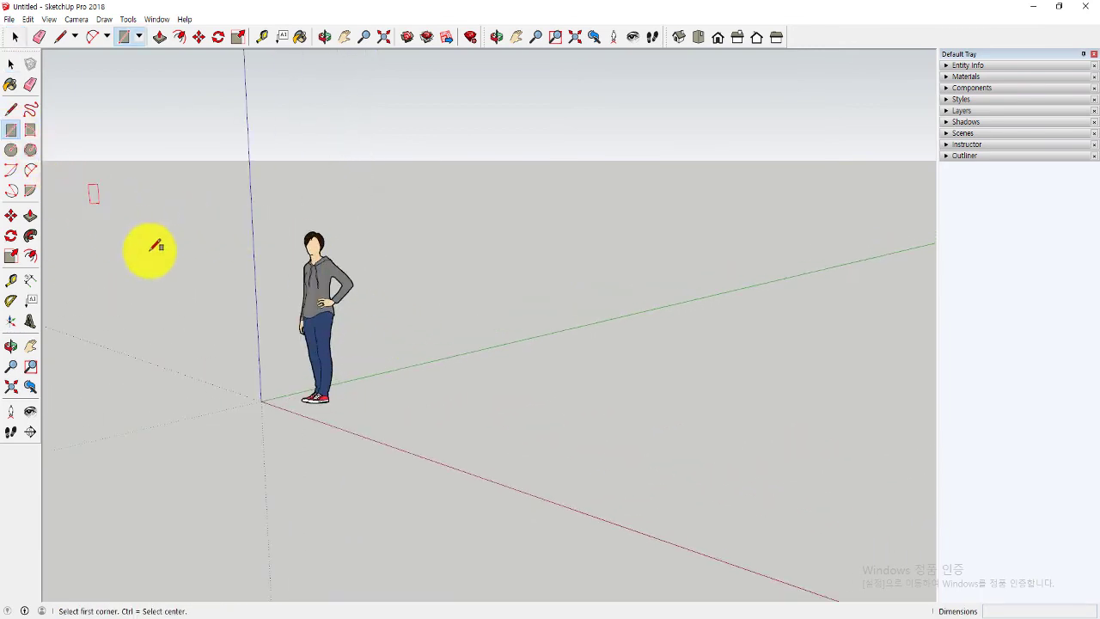
pyautogui.click(407, 410)
pyautogui.click(595, 407)
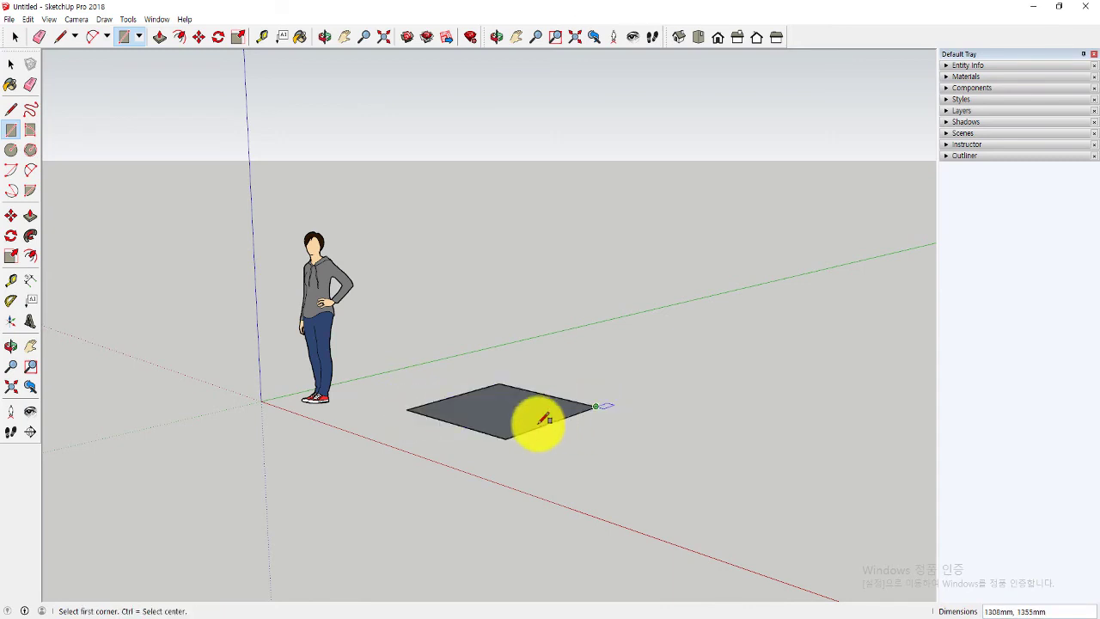
# Push/Pull the square up into a cube and return to the Select tool.
pyautogui.press('p')
pyautogui.click(475, 412)
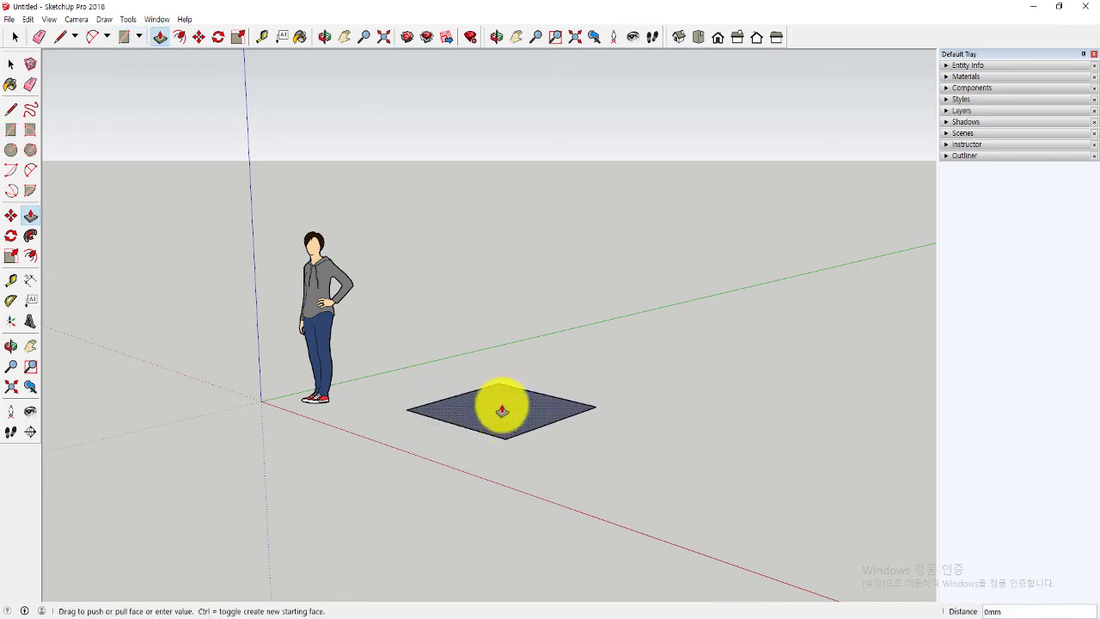
pyautogui.click(498, 296)
pyautogui.moveTo(501, 318); pyautogui.dragTo(498, 361, button='middle')
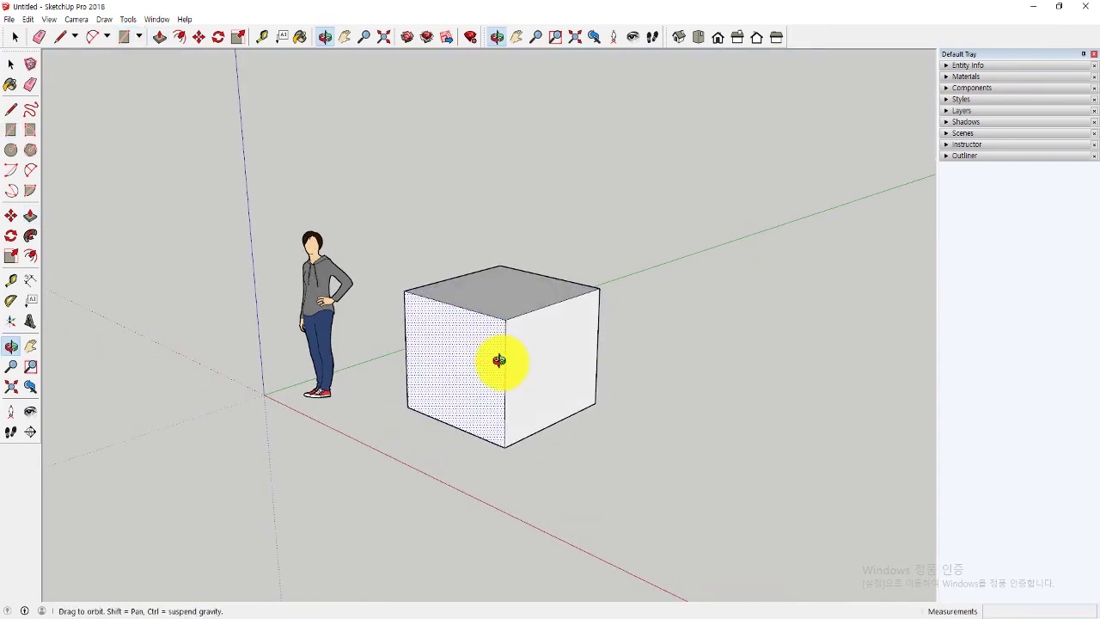
pyautogui.press('space')
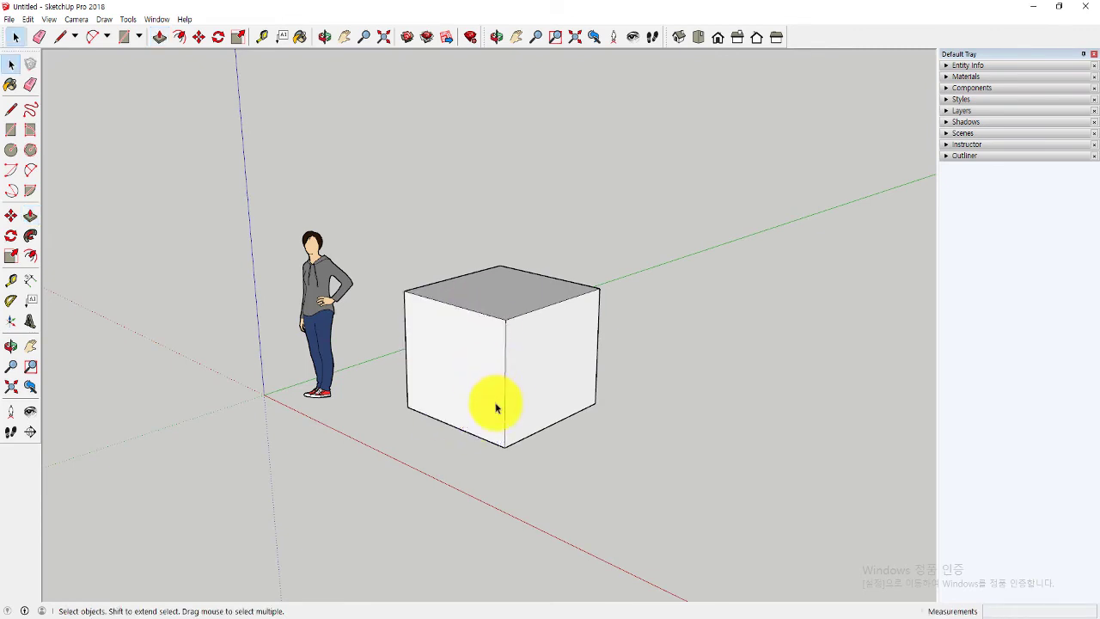
# Zoom in close on the scale figure's head, then back out.
pyautogui.scroll(2, 507, 408)
pyautogui.scroll(1, 507, 408)
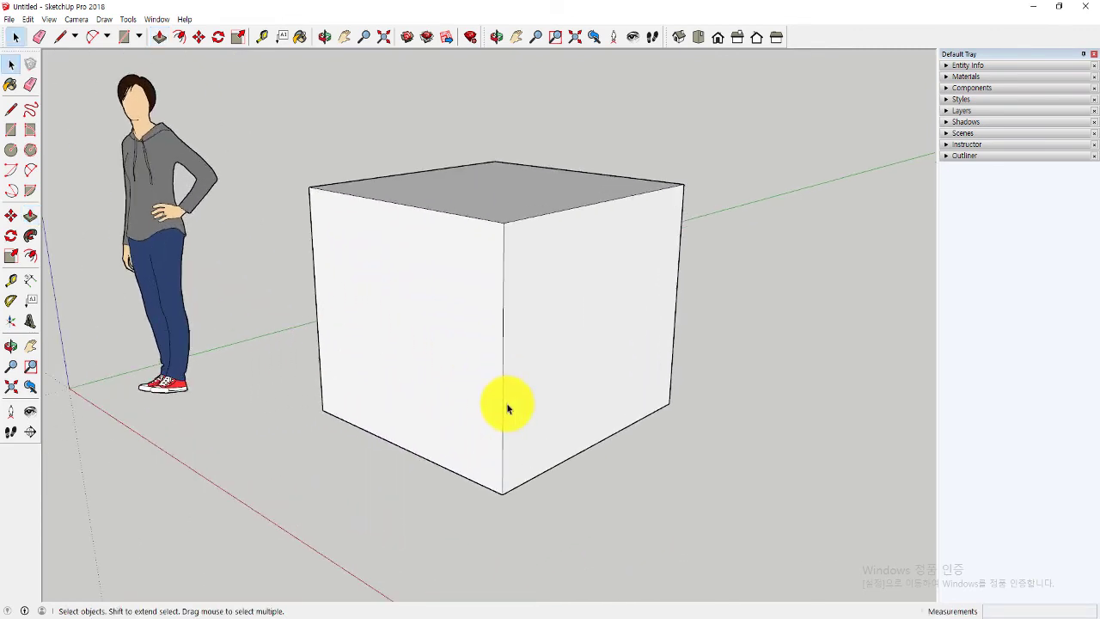
pyautogui.scroll(-2, 507, 409)
pyautogui.scroll(-1, 507, 408)
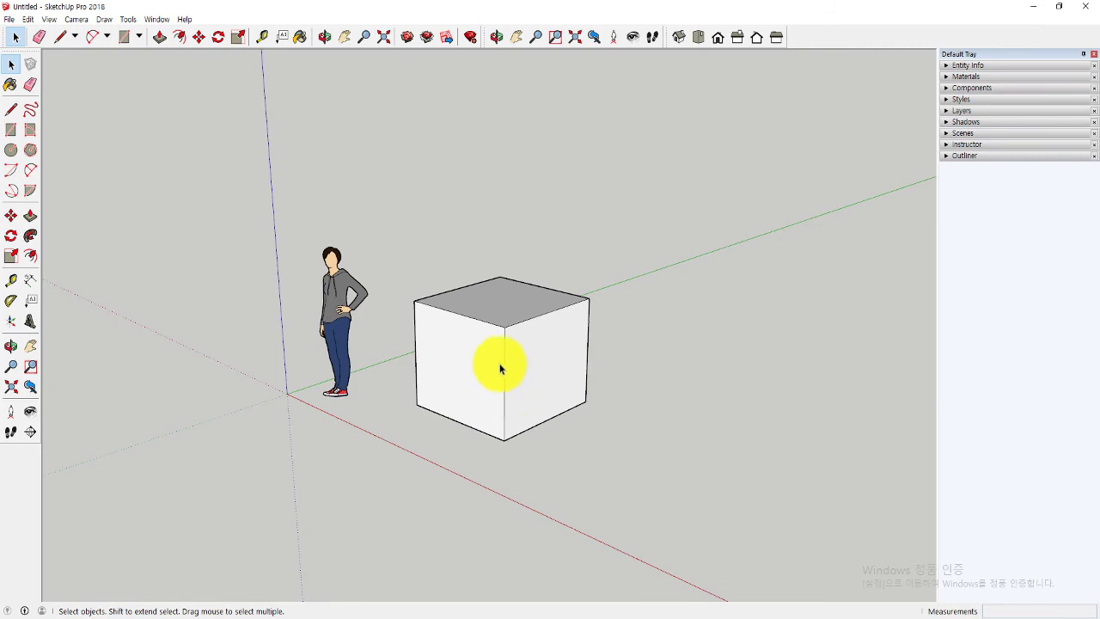
pyautogui.scroll(-2, 501, 365)
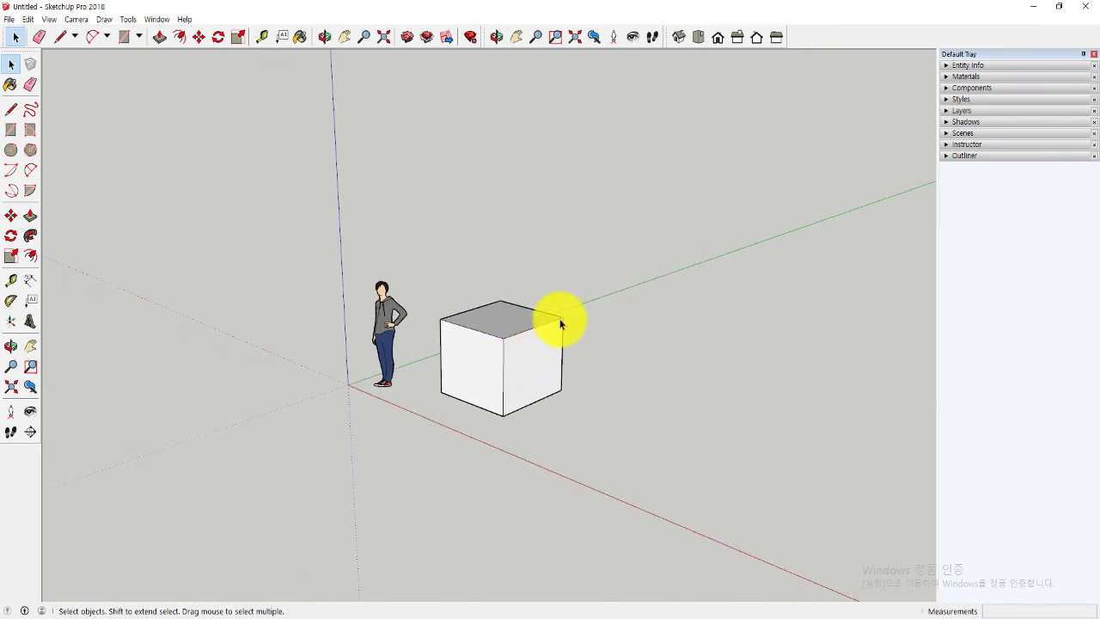
pyautogui.scroll(2, 559, 315)
pyautogui.scroll(-1, 559, 326)
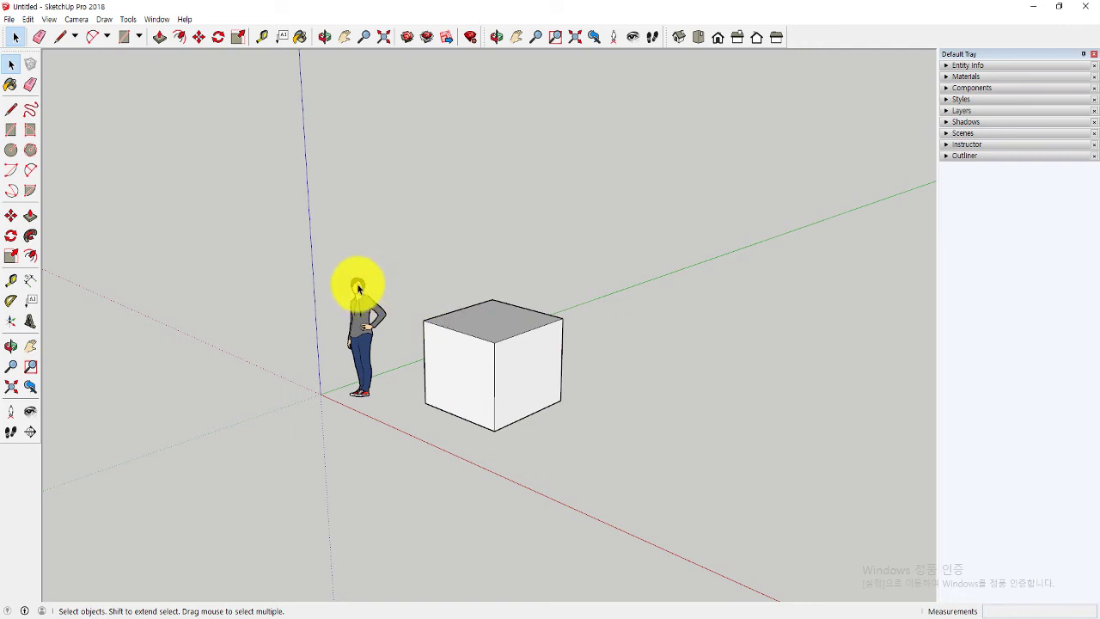
# Zoom in close on the cube's top corner.
pyautogui.scroll(1, 359, 289)
pyautogui.scroll(1, 358, 289)
pyautogui.scroll(1, 359, 289)
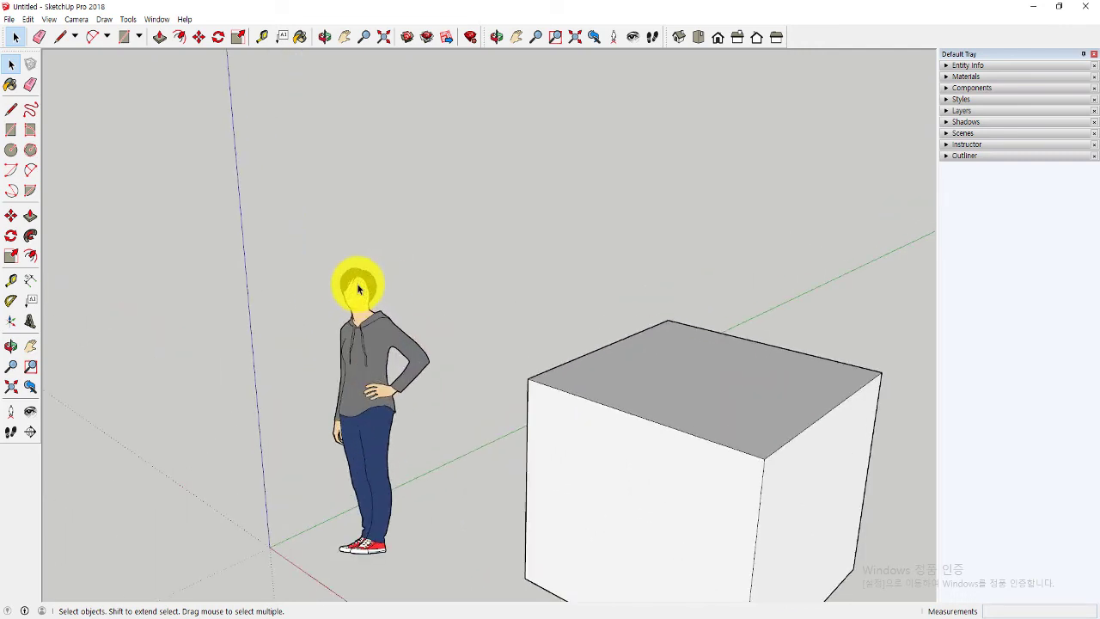
pyautogui.scroll(2, 358, 288)
pyautogui.scroll(1, 359, 288)
pyautogui.scroll(1, 359, 289)
pyautogui.scroll(1, 358, 289)
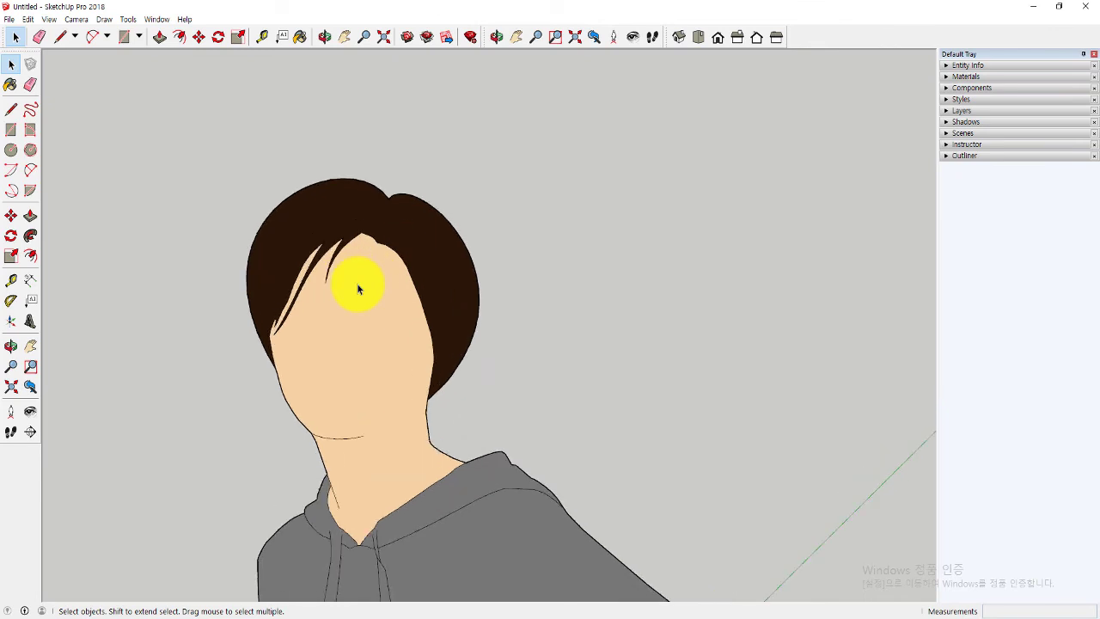
pyautogui.scroll(2, 358, 289)
# Zoom back out from the cube corner.
pyautogui.scroll(-1, 358, 289)
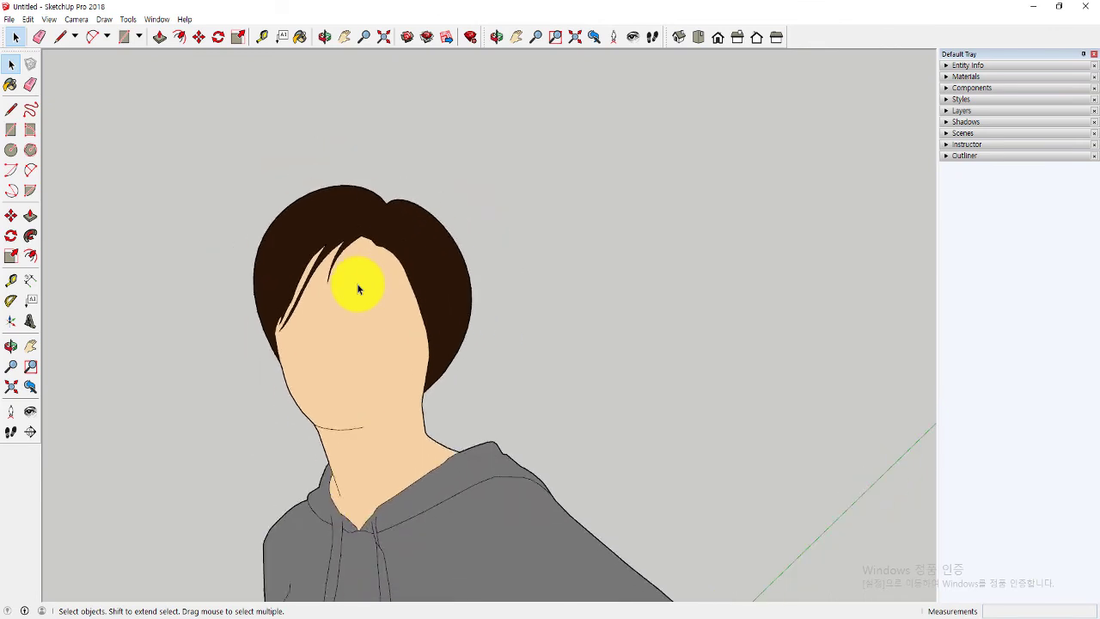
pyautogui.scroll(-1, 358, 289)
pyautogui.scroll(-1, 359, 288)
pyautogui.scroll(-1, 359, 289)
pyautogui.scroll(-2, 359, 289)
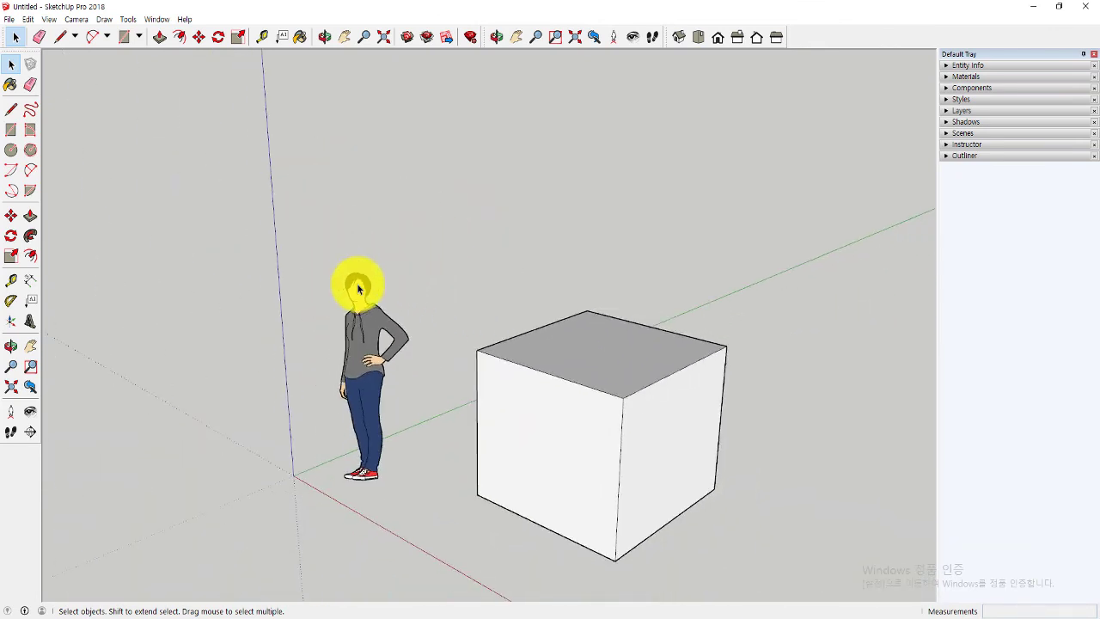
pyautogui.scroll(-3, 368, 293)
pyautogui.scroll(1, 453, 361)
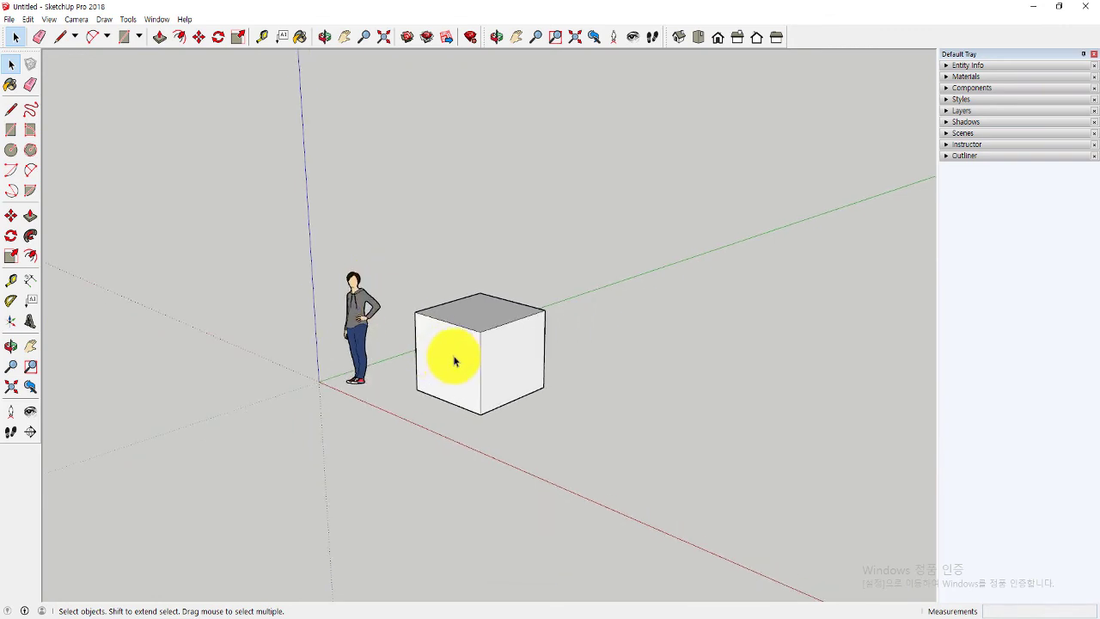
pyautogui.scroll(2, 453, 361)
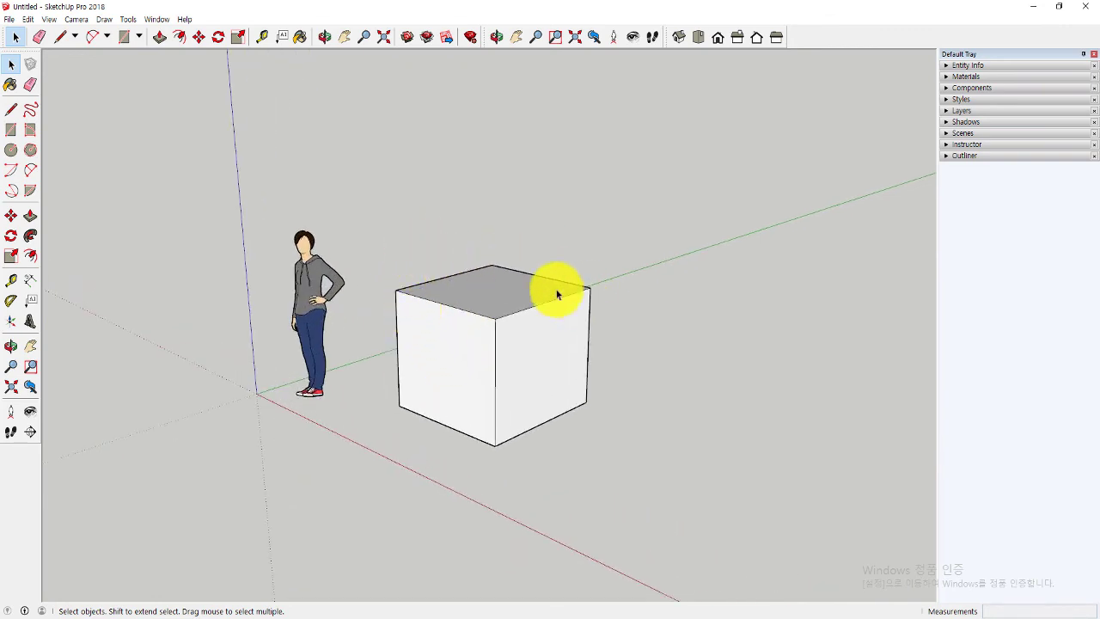
# Zoom in once more, then back out and tilt the view over the cube and figure.
pyautogui.scroll(1, 589, 296)
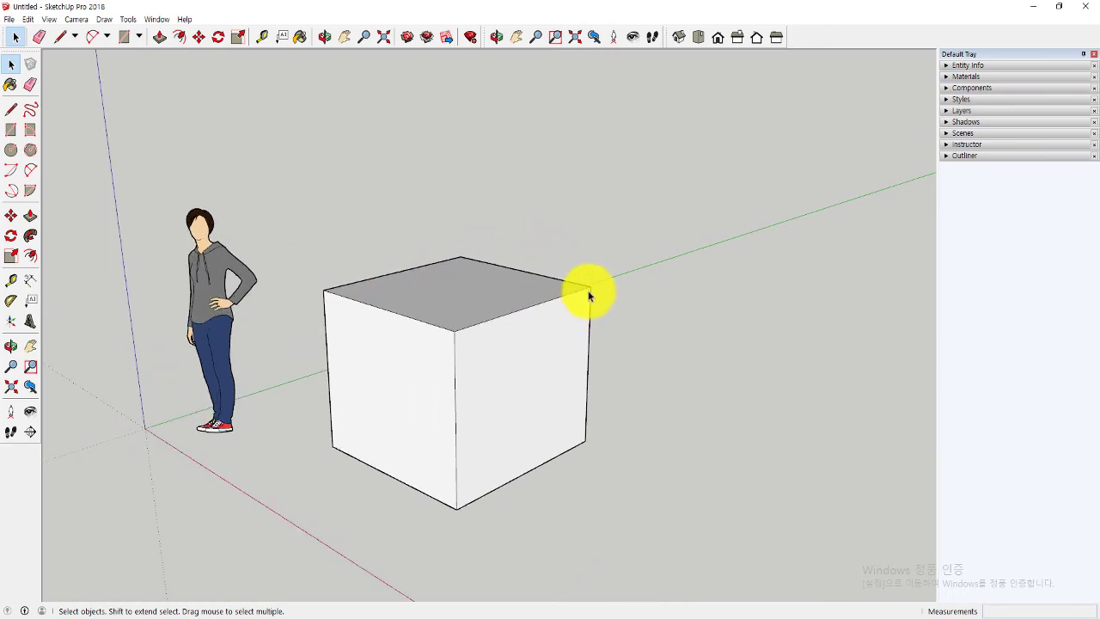
pyautogui.scroll(2, 590, 292)
pyautogui.scroll(2, 590, 292)
pyautogui.scroll(1, 589, 291)
pyautogui.scroll(1, 589, 289)
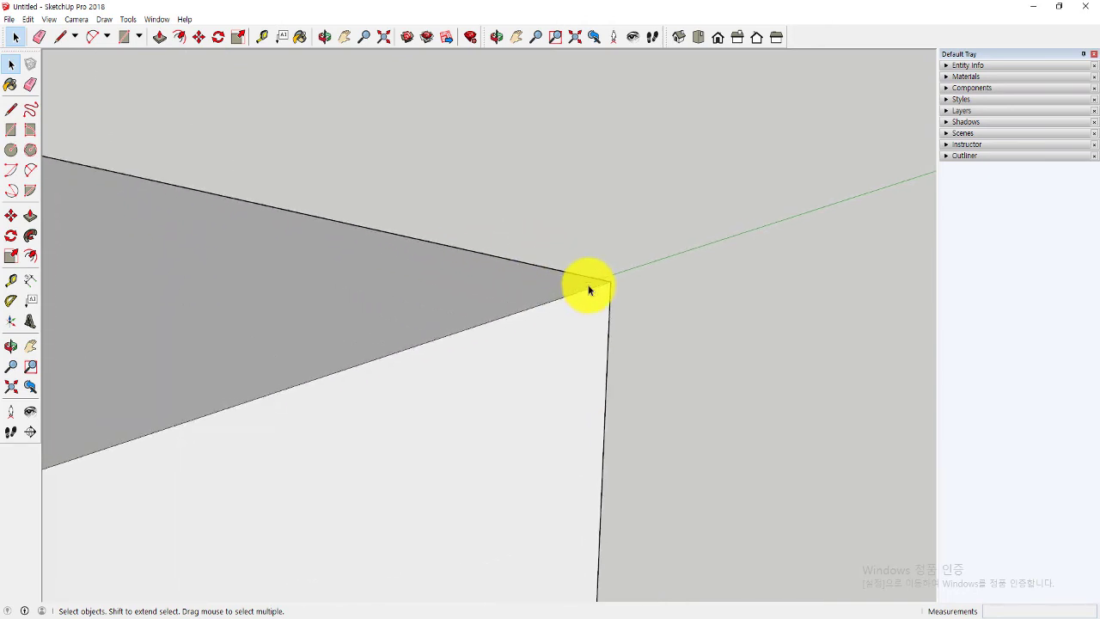
pyautogui.scroll(1, 589, 289)
pyautogui.scroll(-1, 589, 287)
pyautogui.scroll(-3, 588, 286)
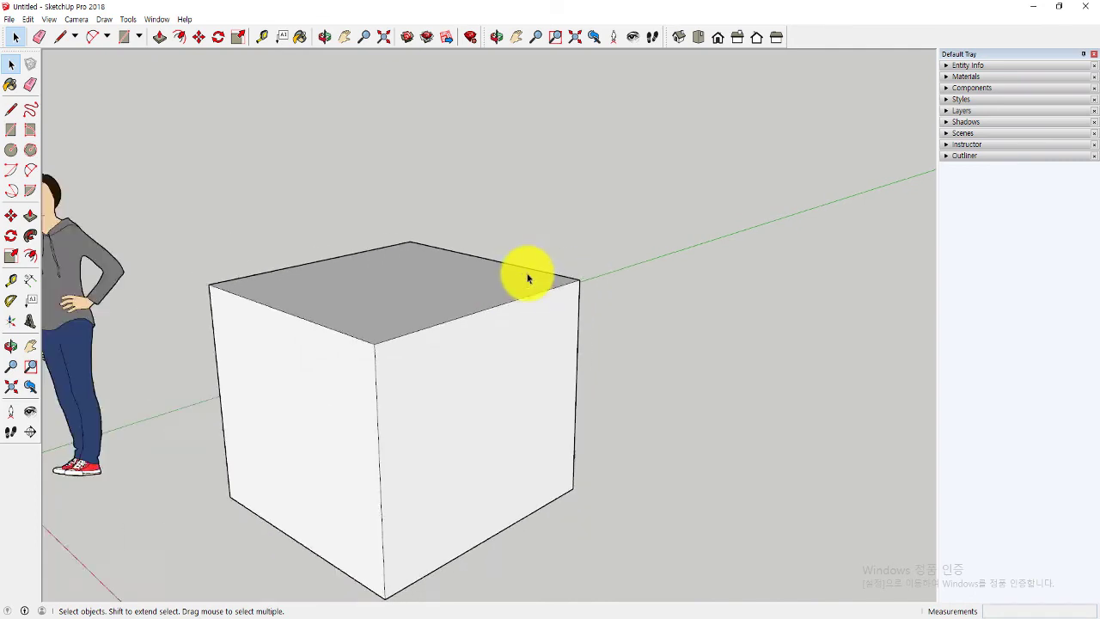
pyautogui.scroll(-2, 522, 275)
pyautogui.scroll(-2, 515, 276)
pyautogui.moveTo(516, 277); pyautogui.dragTo(513, 298, button='middle')
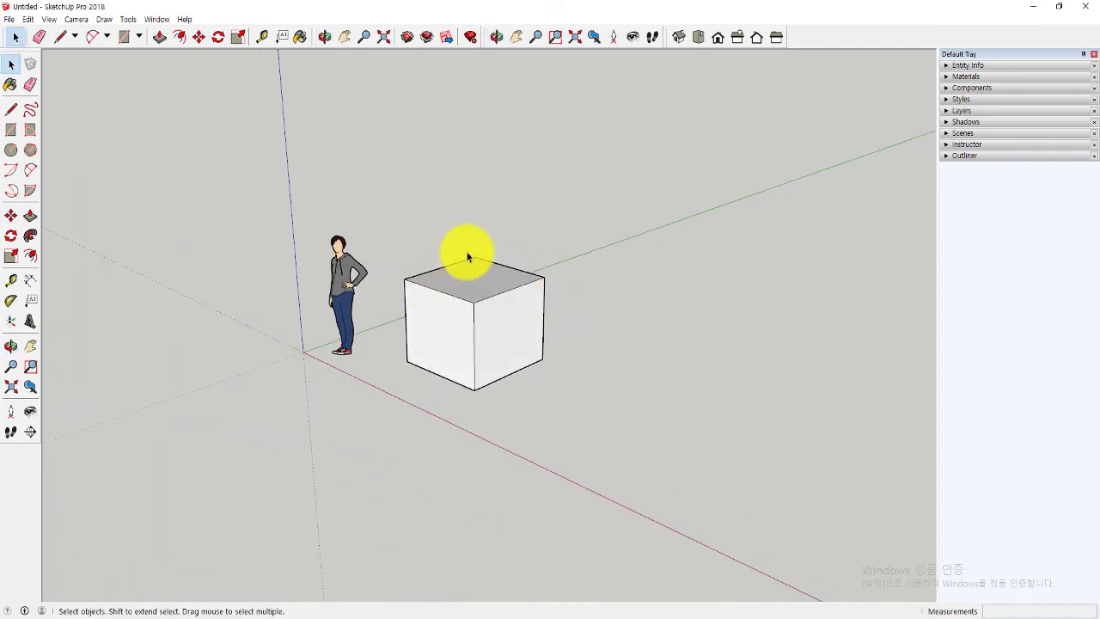
pyautogui.scroll(2, 469, 250)
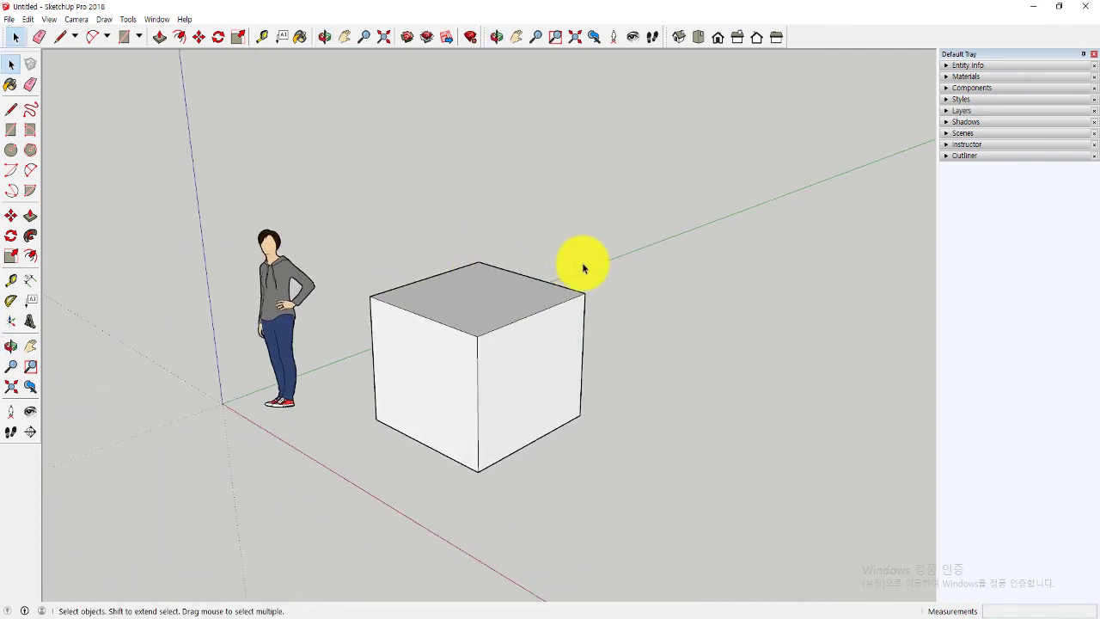
# Orbit down to a level view toward the horizon, then to a new angle.
pyautogui.moveTo(493, 263)
pyautogui.mouseDown(button='middle')
pyautogui.moveTo(463, 294)
pyautogui.moveTo(422, 252)
pyautogui.moveTo(449, 201)
pyautogui.moveTo(587, 191)
pyautogui.moveTo(573, 296)
pyautogui.moveTo(439, 292)
pyautogui.moveTo(430, 197)
pyautogui.moveTo(593, 164)
pyautogui.moveTo(577, 299)
pyautogui.moveTo(454, 214)
pyautogui.moveTo(581, 233)
pyautogui.moveTo(535, 287)
pyautogui.moveTo(521, 346)
pyautogui.moveTo(364, 233)
pyautogui.moveTo(562, 246)
pyautogui.moveTo(511, 307)
pyautogui.moveTo(458, 337)
pyautogui.moveTo(531, 300)
pyautogui.moveTo(506, 361)
pyautogui.moveTo(484, 351)
pyautogui.moveTo(489, 275)
pyautogui.mouseUp(button='middle')
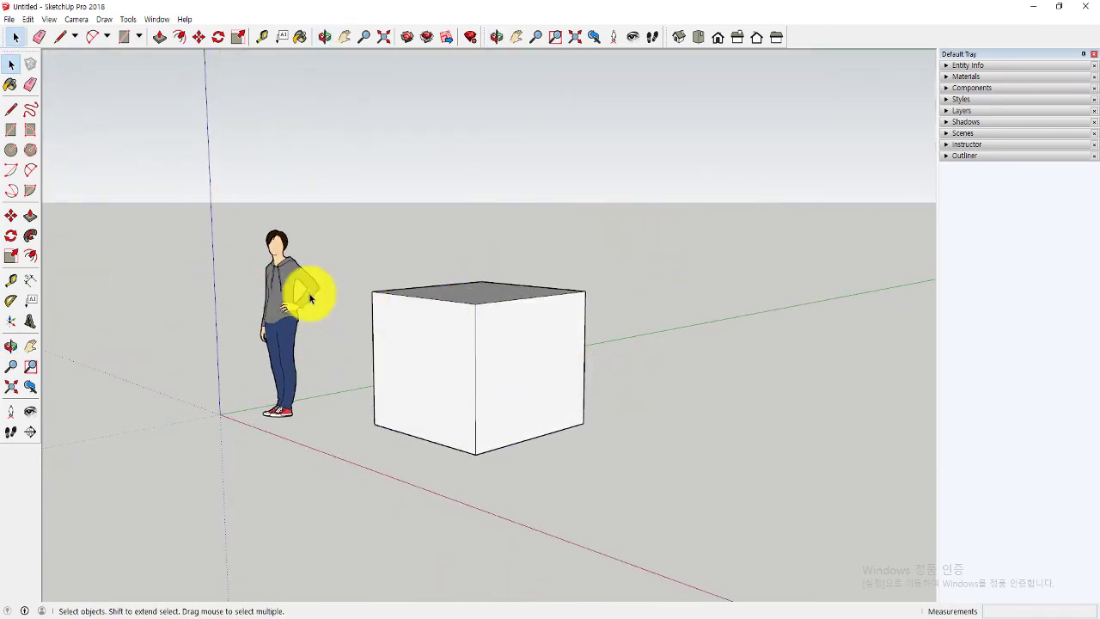
pyautogui.moveTo(611, 256)
pyautogui.mouseDown(button='middle')
pyautogui.moveTo(587, 289)
pyautogui.moveTo(352, 277)
pyautogui.moveTo(631, 210)
pyautogui.moveTo(628, 314)
pyautogui.mouseUp(button='middle')
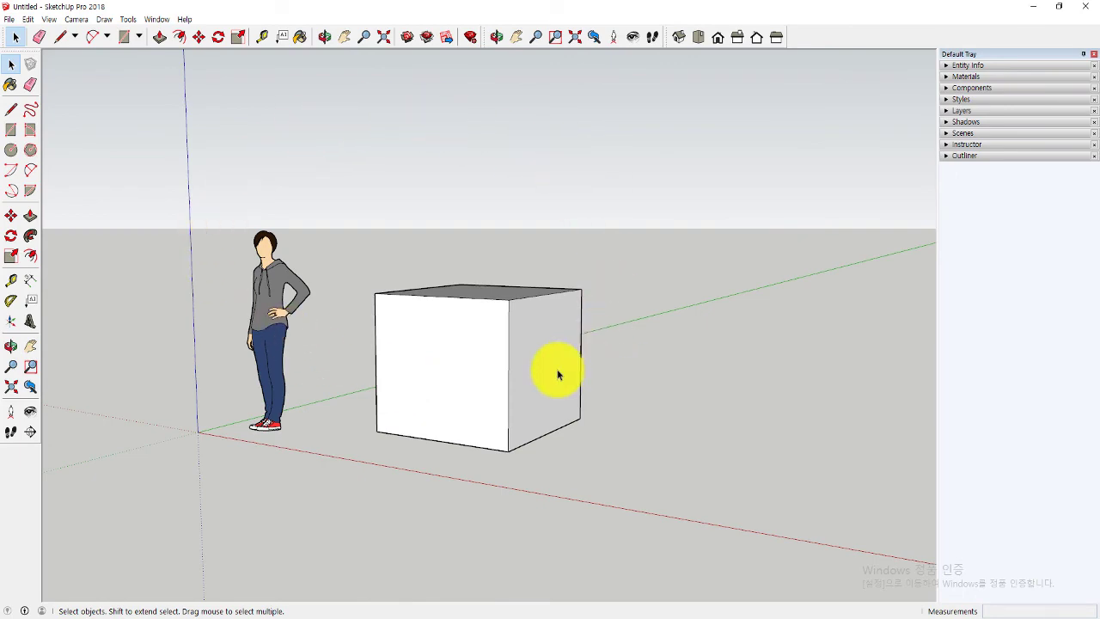
pyautogui.moveTo(550, 300)
pyautogui.mouseDown(button='middle')
pyautogui.moveTo(430, 429)
pyautogui.moveTo(414, 265)
pyautogui.moveTo(630, 322)
pyautogui.moveTo(373, 358)
pyautogui.moveTo(494, 355)
pyautogui.moveTo(454, 338)
pyautogui.mouseUp(button='middle')
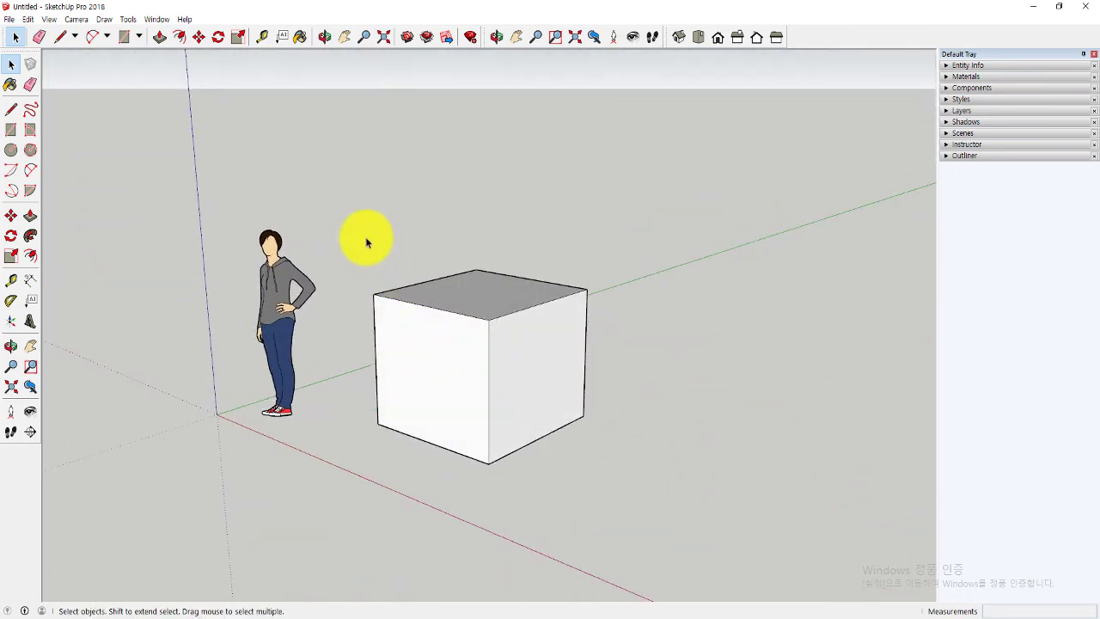
# Select the cube, orbit around it, deselect it, and look down on the scene from above.
pyautogui.moveTo(351, 215); pyautogui.dragTo(663, 425)
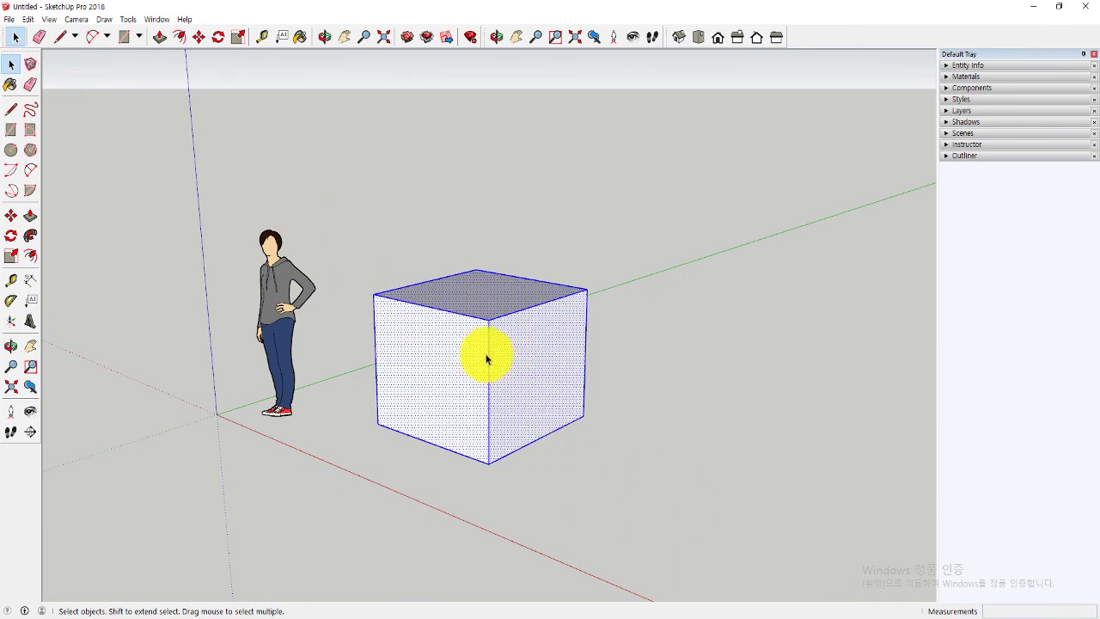
pyautogui.moveTo(486, 359)
pyautogui.mouseDown(button='middle')
pyautogui.moveTo(375, 366)
pyautogui.moveTo(410, 266)
pyautogui.moveTo(550, 275)
pyautogui.moveTo(496, 385)
pyautogui.moveTo(449, 267)
pyautogui.moveTo(558, 314)
pyautogui.moveTo(484, 272)
pyautogui.moveTo(432, 379)
pyautogui.moveTo(363, 180)
pyautogui.moveTo(651, 284)
pyautogui.moveTo(444, 315)
pyautogui.moveTo(464, 275)
pyautogui.mouseUp(button='middle')
pyautogui.click(468, 221)
pyautogui.moveTo(437, 231)
pyautogui.mouseDown(button='middle')
pyautogui.moveTo(467, 300)
pyautogui.moveTo(579, 295)
pyautogui.moveTo(602, 307)
pyautogui.mouseUp(button='middle')
pyautogui.scroll(-2, 581, 314)
pyautogui.scroll(2, 679, 277)
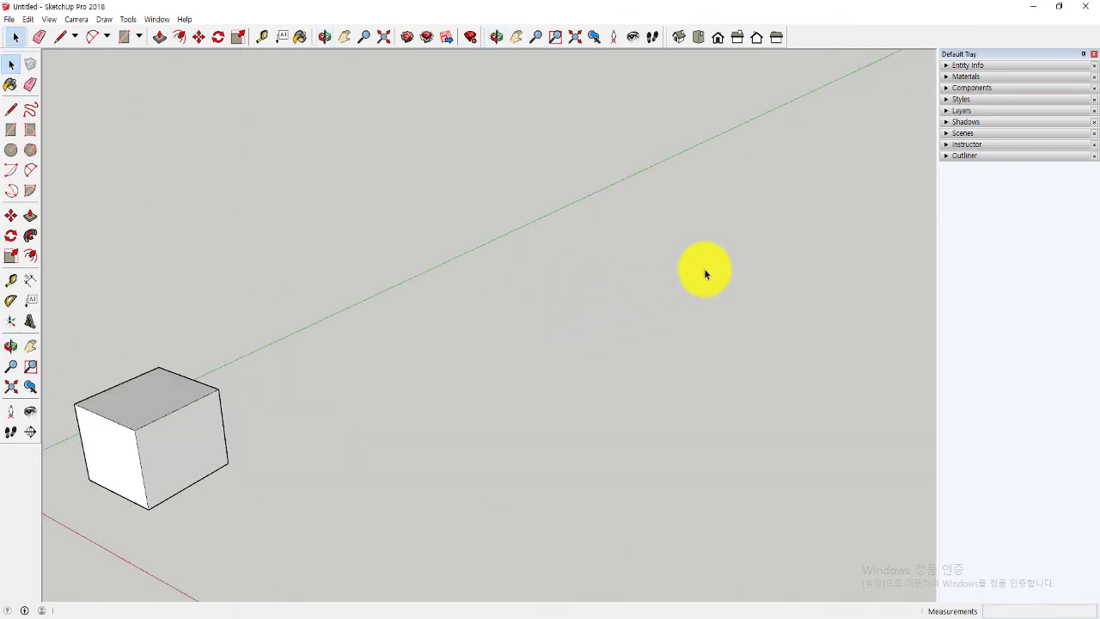
pyautogui.scroll(-3, 653, 296)
pyautogui.scroll(1, 367, 319)
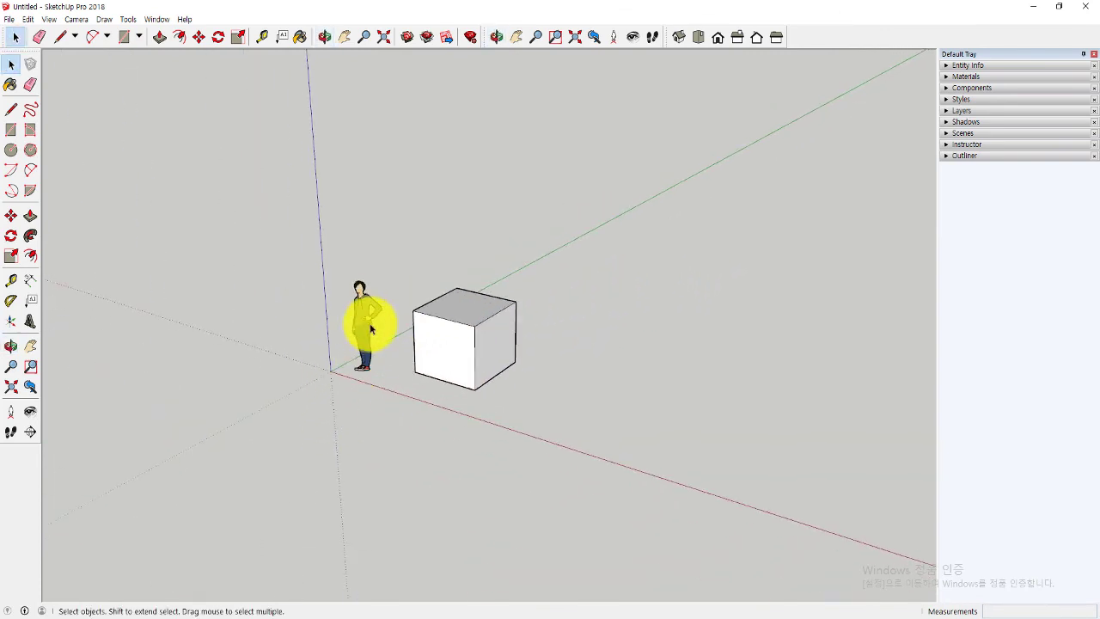
pyautogui.scroll(1, 368, 303)
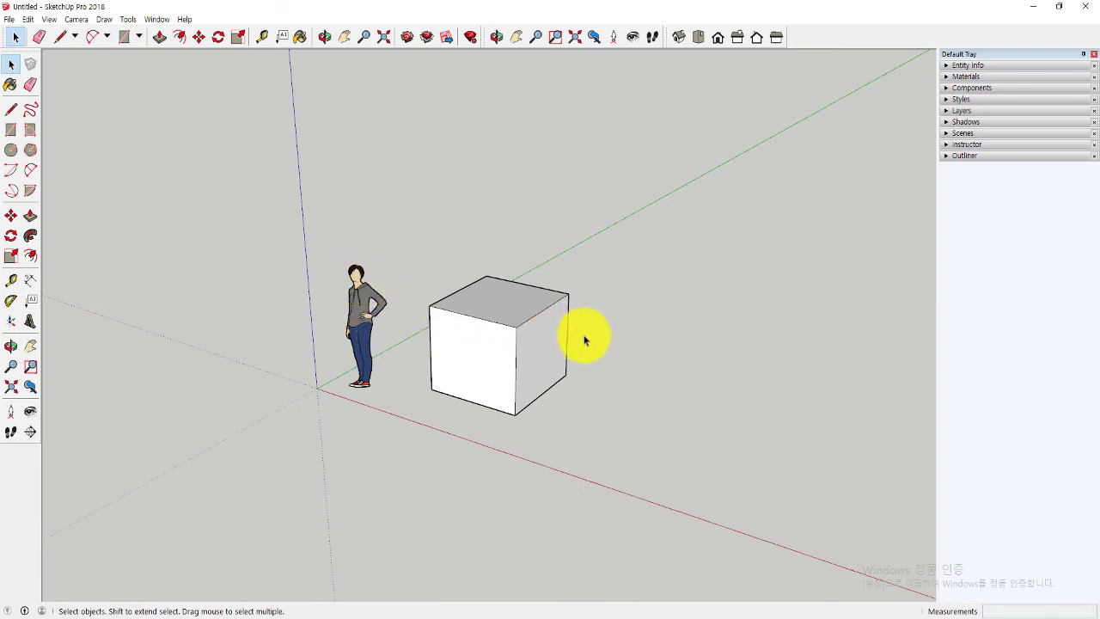
# Re-centre on the figure's head and pan the cube and figure into the middle of the view.
pyautogui.middleClick(353, 270)
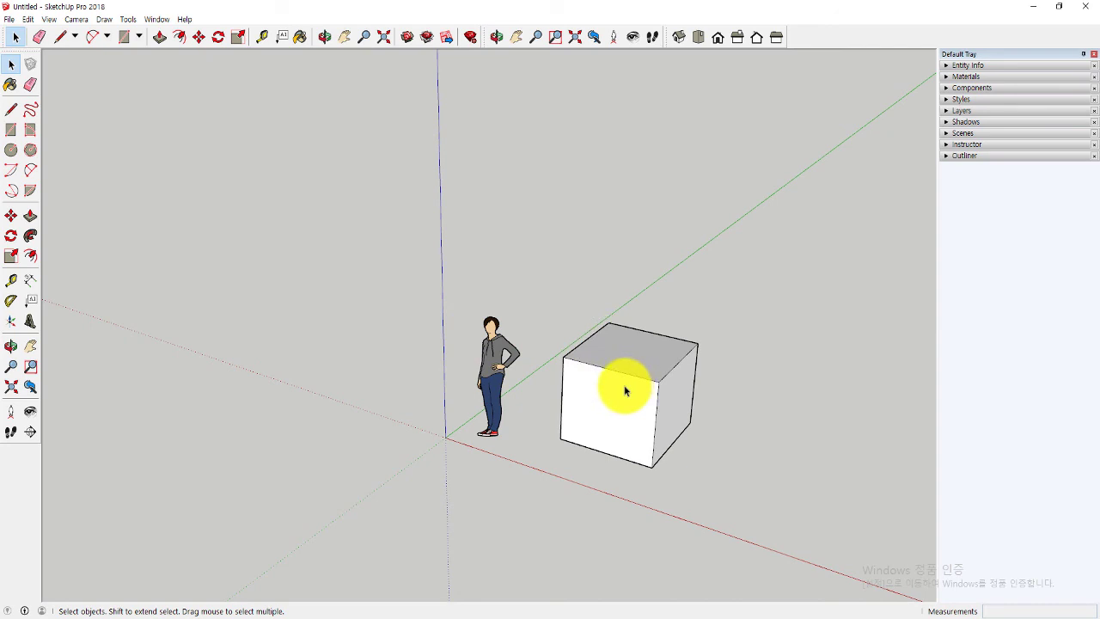
pyautogui.keyDown('shift'); pyautogui.moveTo(626, 391); pyautogui.dragTo(500, 335, button='middle'); pyautogui.keyUp('shift')
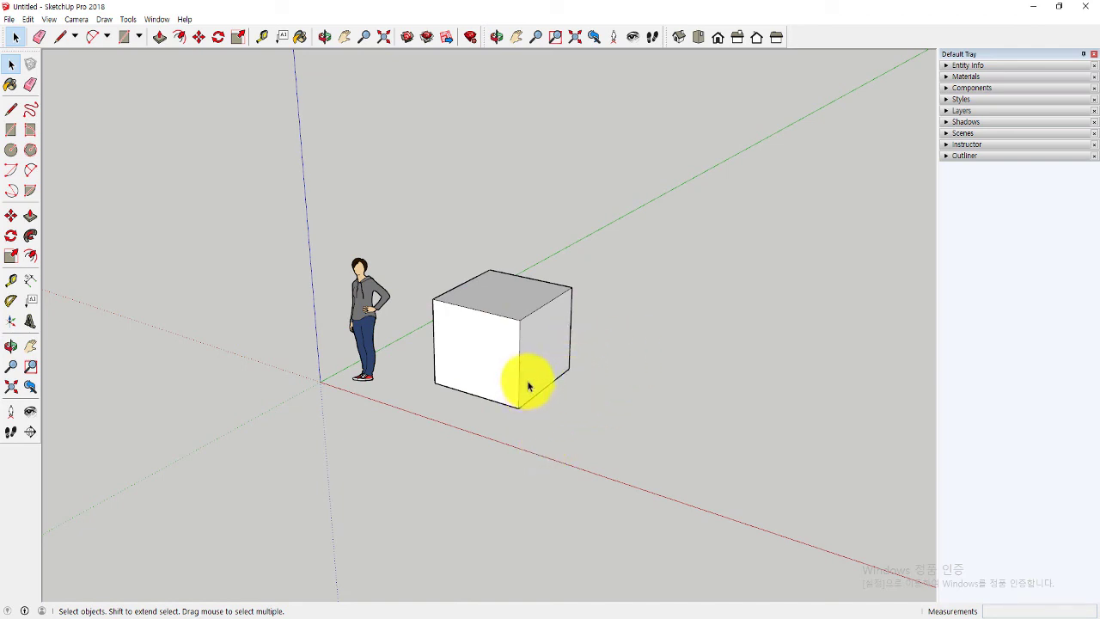
pyautogui.moveTo(538, 389)
pyautogui.keyDown('shift'); pyautogui.mouseDown(button='middle')
pyautogui.moveTo(677, 412)
pyautogui.moveTo(562, 356)
pyautogui.mouseUp(button='middle'); pyautogui.keyUp('shift')
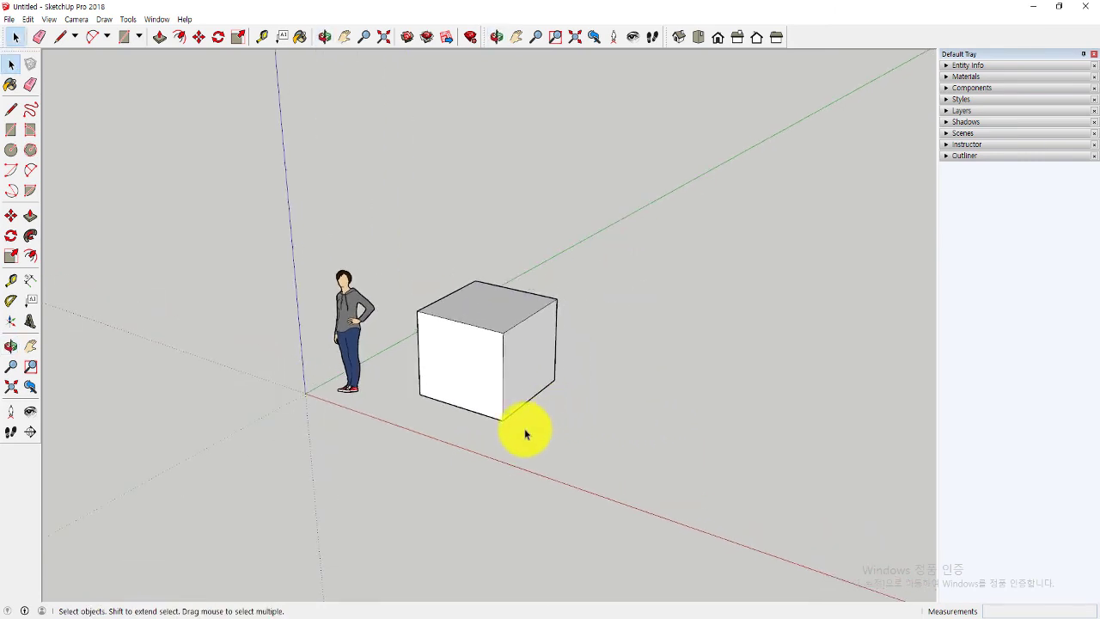
pyautogui.keyDown('shift'); pyautogui.moveTo(481, 414); pyautogui.dragTo(727, 294, button='middle'); pyautogui.keyUp('shift')
pyautogui.keyDown('shift'); pyautogui.moveTo(606, 357); pyautogui.dragTo(311, 464, button='middle'); pyautogui.keyUp('shift')
pyautogui.press('space')
pyautogui.moveTo(369, 440)
pyautogui.keyDown('shift'); pyautogui.mouseDown(button='middle')
pyautogui.moveTo(407, 532)
pyautogui.moveTo(581, 317)
pyautogui.mouseUp(button='middle'); pyautogui.keyUp('shift')
pyautogui.scroll(2, 552, 230)
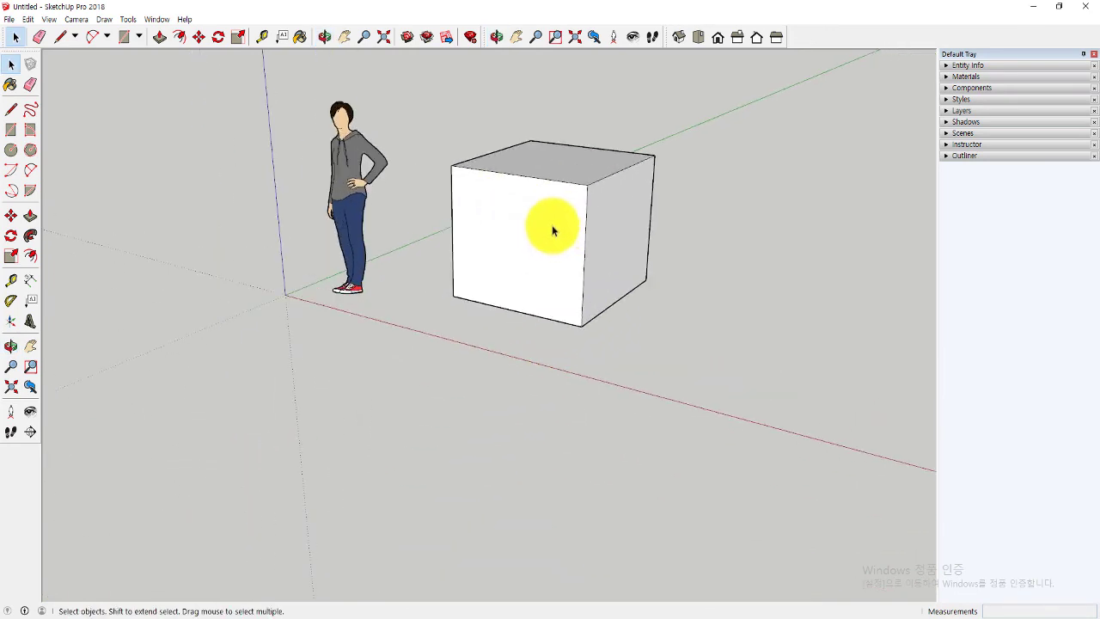
pyautogui.keyDown('shift'); pyautogui.moveTo(526, 282); pyautogui.dragTo(741, 229, button='middle'); pyautogui.keyUp('shift')
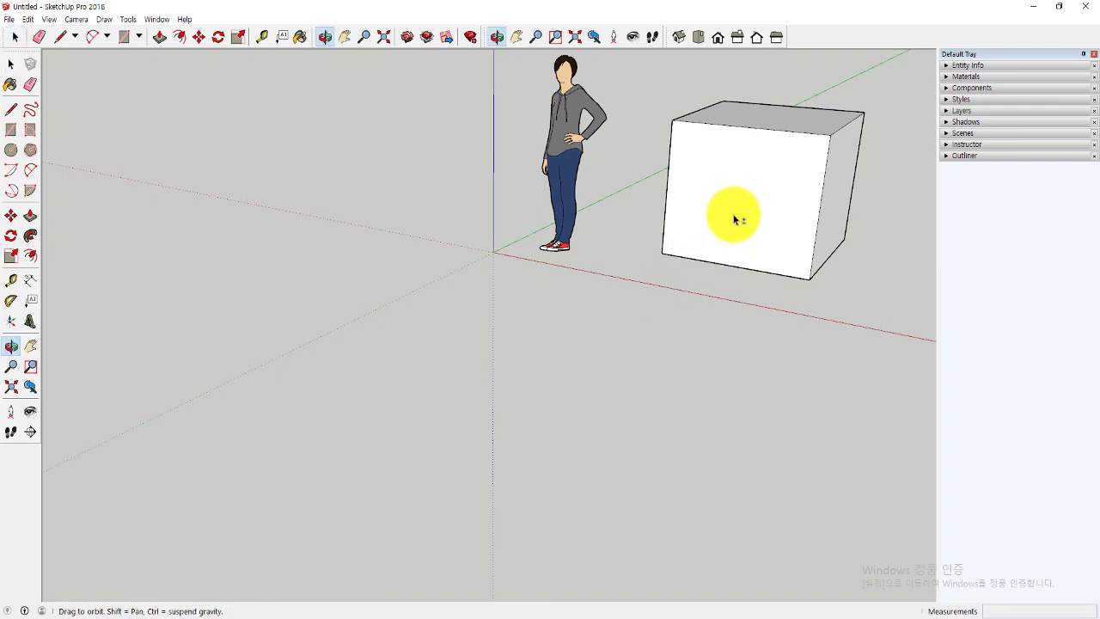
# Orbit to a three-quarter view with the vertical axis upright and more of the cube's right side showing.
pyautogui.moveTo(731, 221)
pyautogui.keyDown('shift'); pyautogui.mouseDown(button='middle')
pyautogui.moveTo(548, 335)
pyautogui.moveTo(366, 388)
pyautogui.moveTo(460, 397)
pyautogui.moveTo(550, 423)
pyautogui.mouseUp(button='middle'); pyautogui.keyUp('shift')
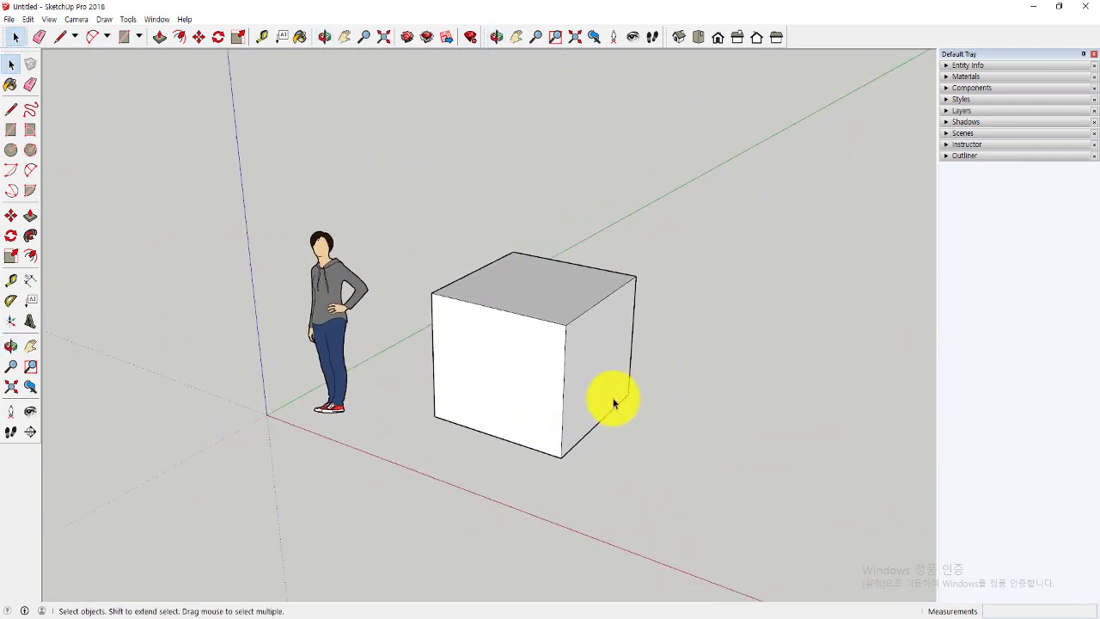
pyautogui.scroll(2, 576, 343)
pyautogui.scroll(1, 568, 346)
pyautogui.scroll(-2, 507, 337)
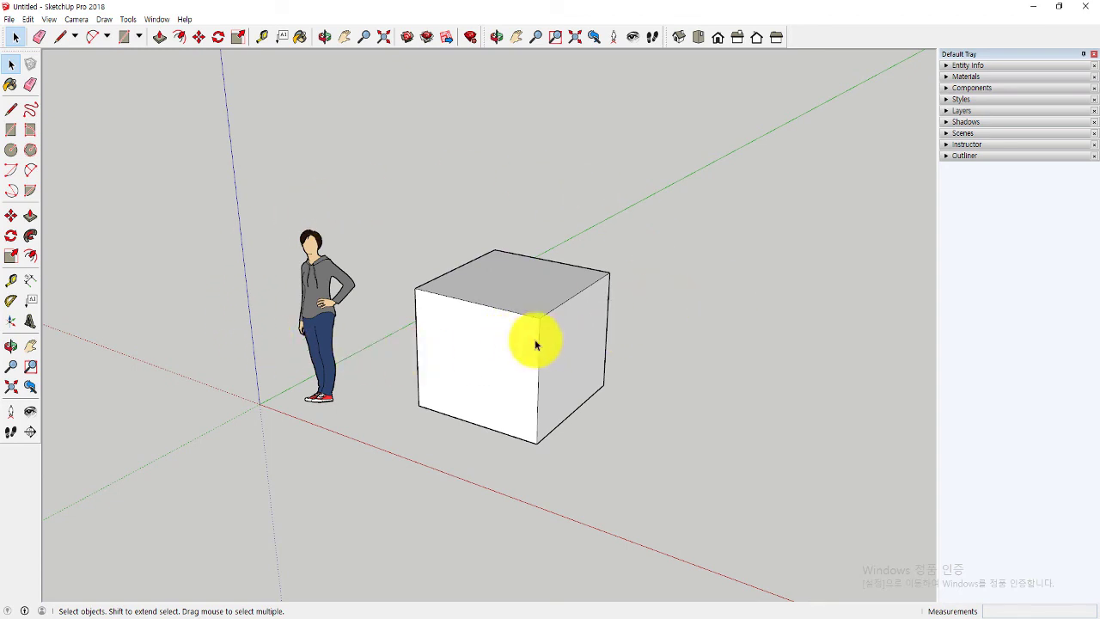
pyautogui.moveTo(508, 364)
pyautogui.mouseDown(button='middle')
pyautogui.moveTo(762, 237)
pyautogui.moveTo(538, 358)
pyautogui.moveTo(719, 277)
pyautogui.moveTo(602, 312)
pyautogui.moveTo(429, 319)
pyautogui.moveTo(740, 346)
pyautogui.moveTo(585, 265)
pyautogui.moveTo(541, 332)
pyautogui.moveTo(672, 322)
pyautogui.moveTo(522, 355)
pyautogui.mouseUp(button='middle')
pyautogui.press('space')
pyautogui.press('o')
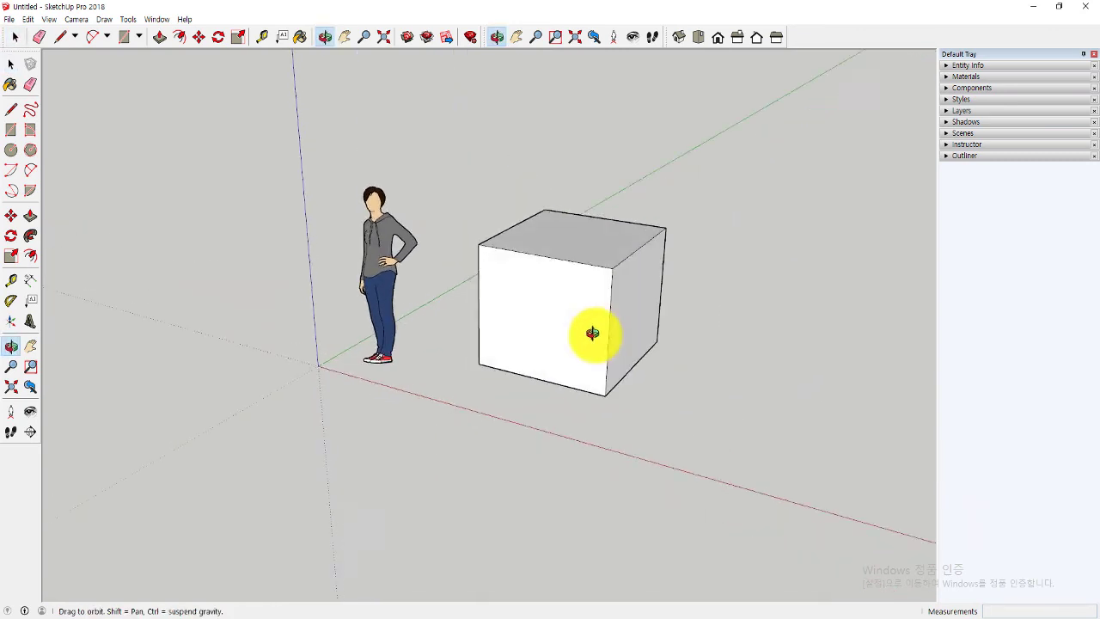
pyautogui.moveTo(592, 332)
pyautogui.mouseDown(button='middle')
pyautogui.moveTo(555, 356)
pyautogui.moveTo(633, 369)
pyautogui.moveTo(589, 386)
pyautogui.mouseUp(button='middle')
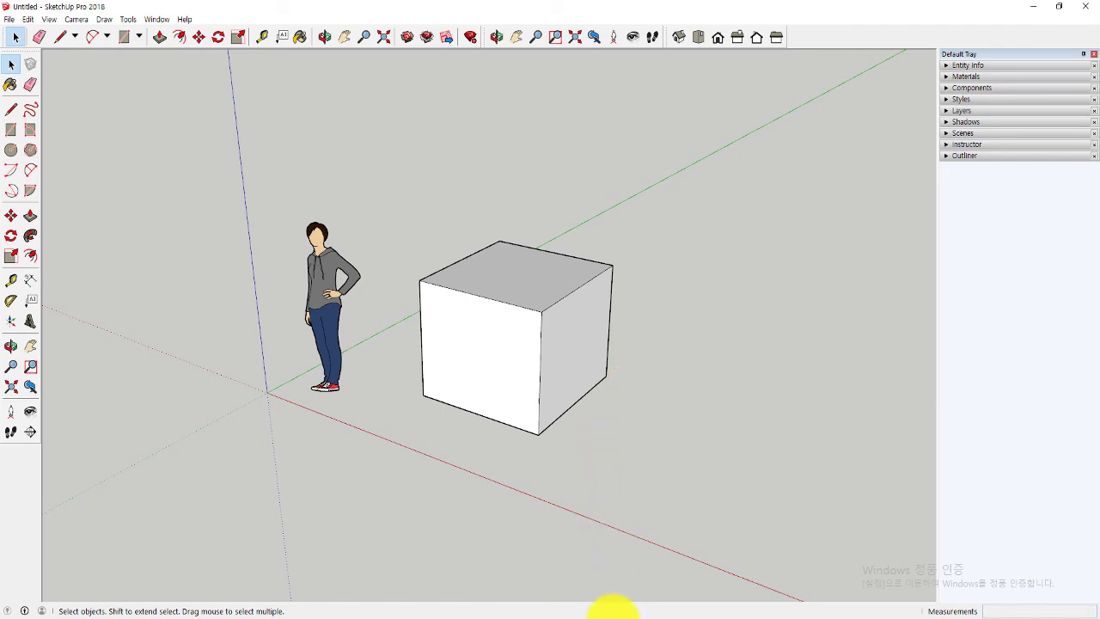
# Bring PowerPoint back to slide 3 of sketchup 2018.pptx.
pyautogui.click(612, 611)
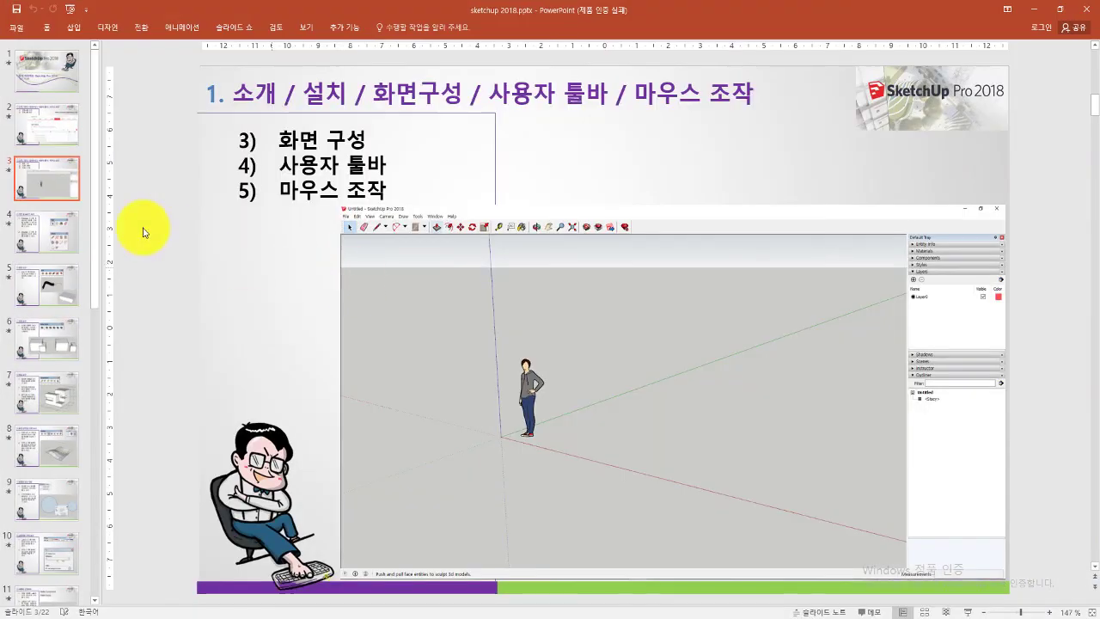